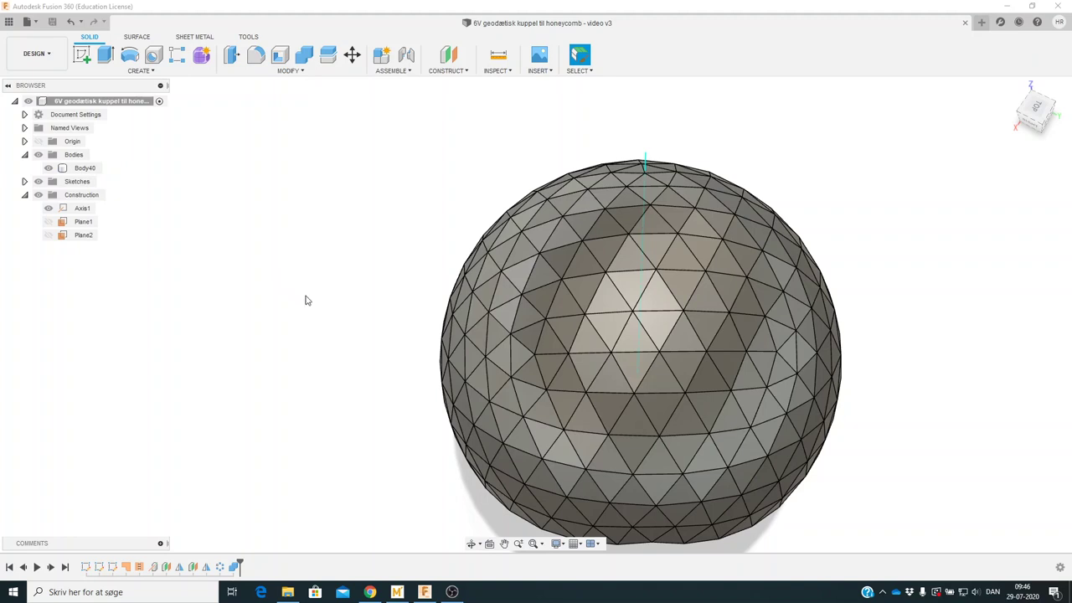
pyautogui.keyDown('shift'); pyautogui.moveTo(389, 369); pyautogui.dragTo(392, 342, button='middle'); pyautogui.keyUp('shift')
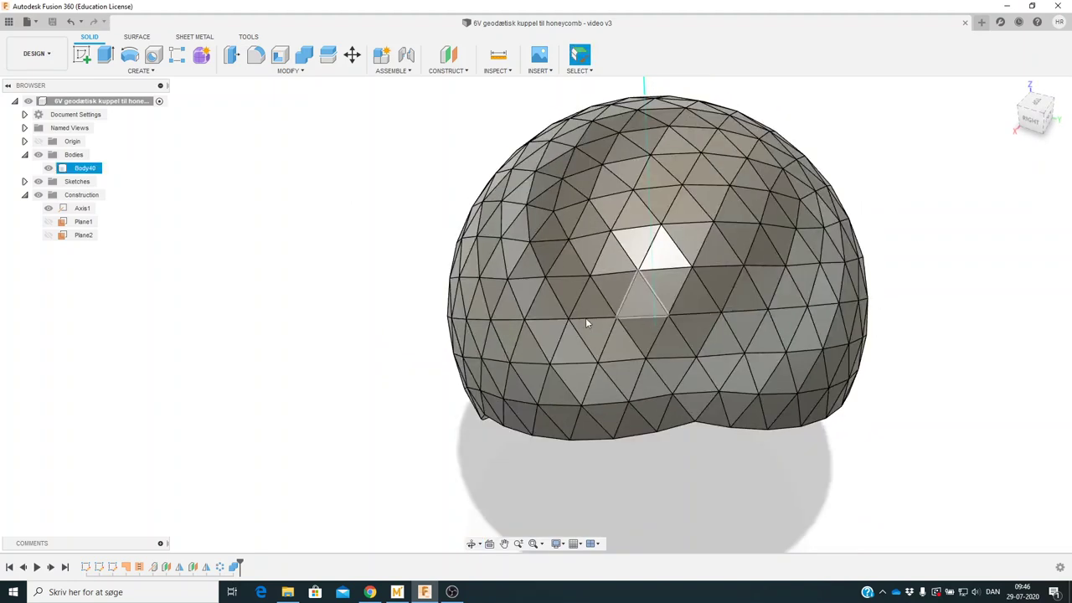
pyautogui.keyDown('shift'); pyautogui.moveTo(368, 304); pyautogui.dragTo(364, 330, button='middle'); pyautogui.keyUp('shift')
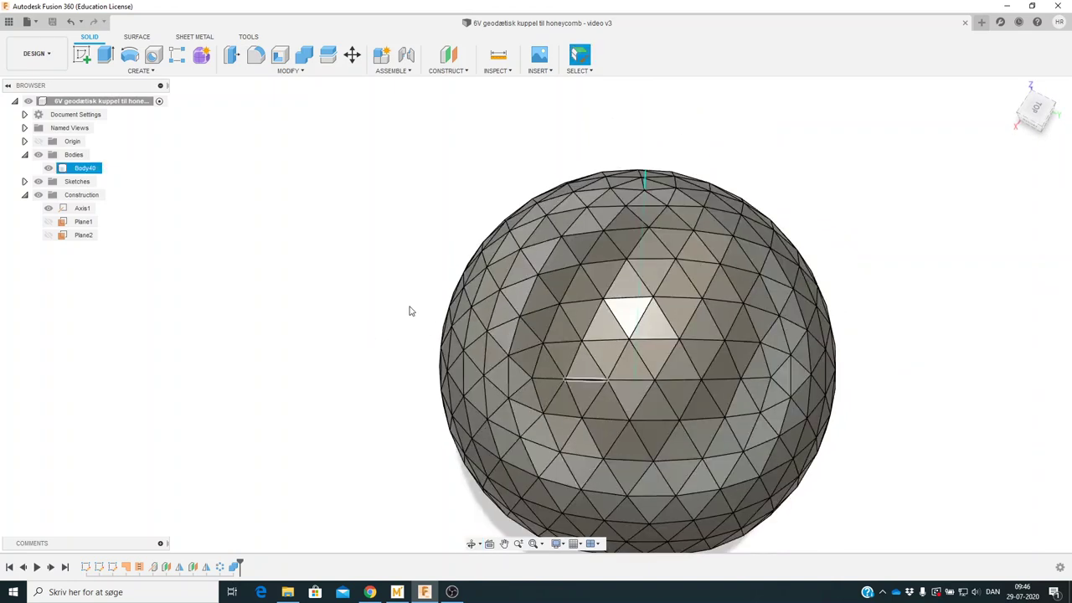
pyautogui.keyDown('shift'); pyautogui.moveTo(415, 230); pyautogui.dragTo(415, 230, button='middle'); pyautogui.keyUp('shift')
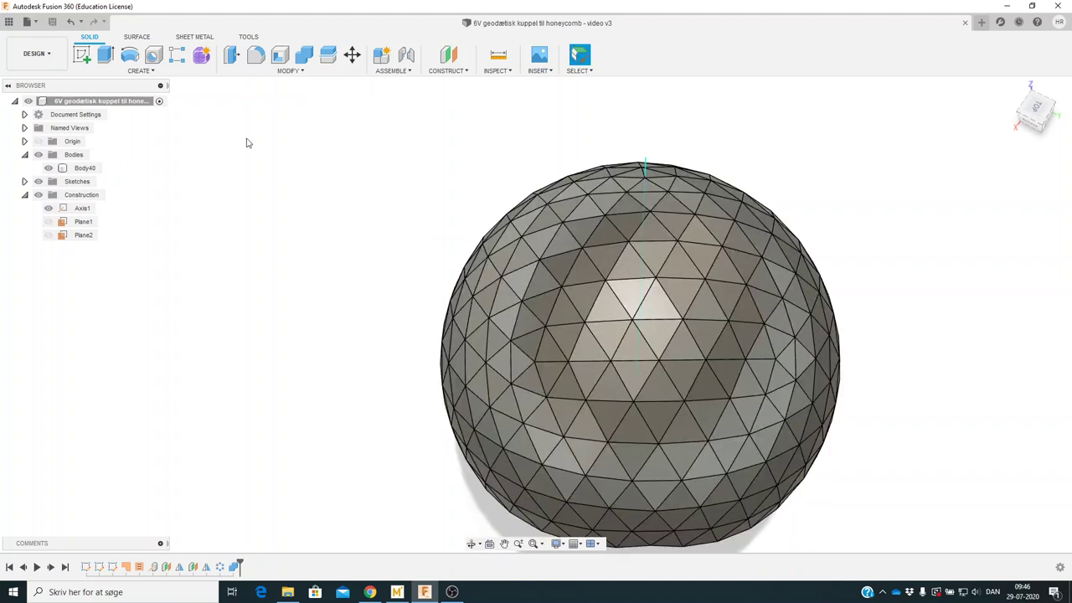
# - Create a flat pentagon patch surface across the five edges around the sphere's apex
pyautogui.click(140, 40)
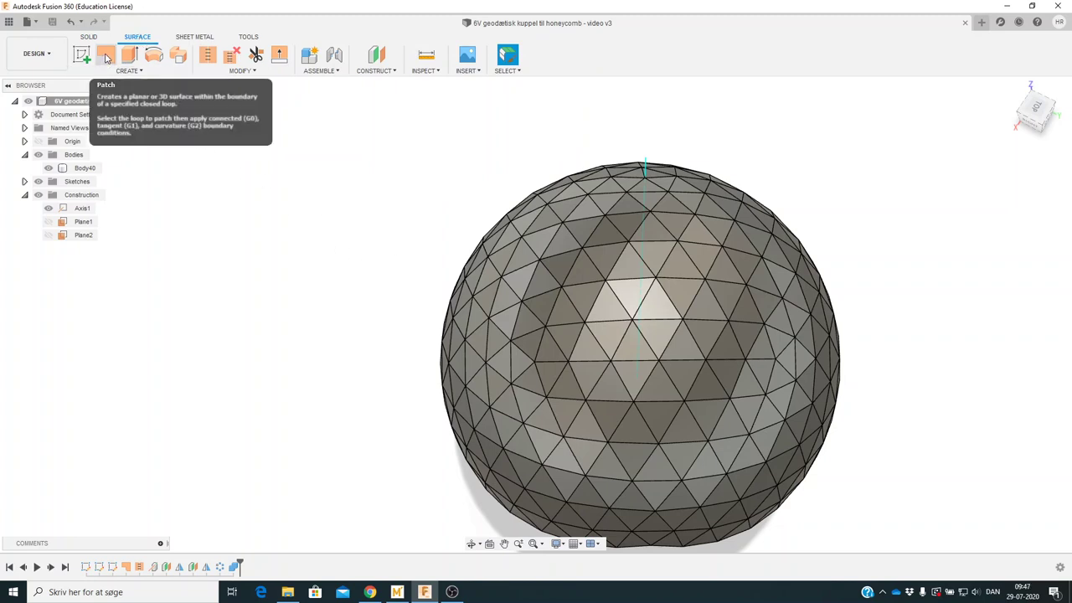
pyautogui.moveTo(106, 55)
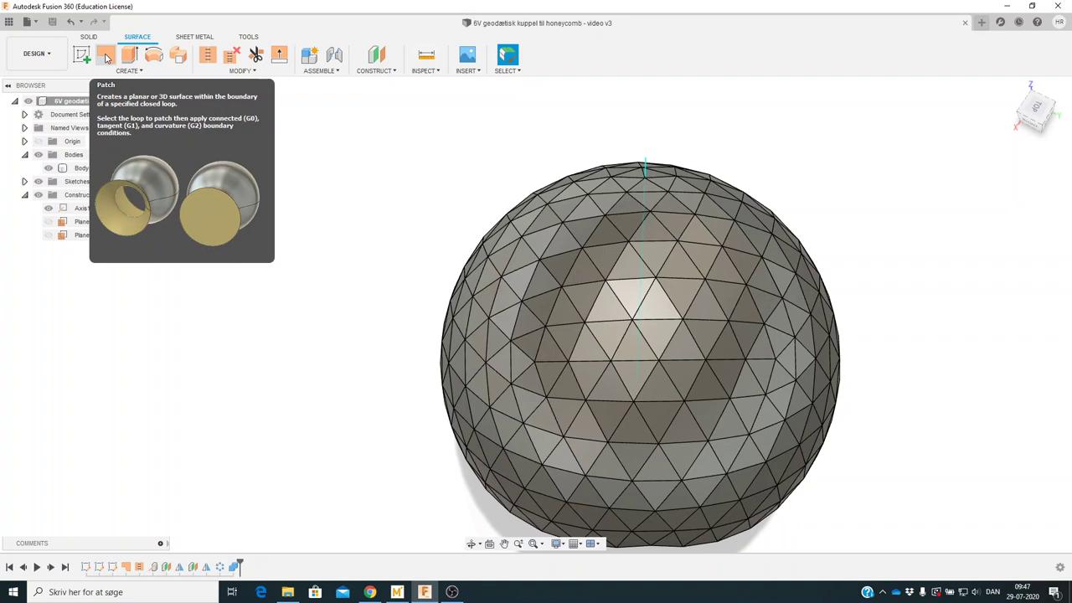
pyautogui.click(105, 57)
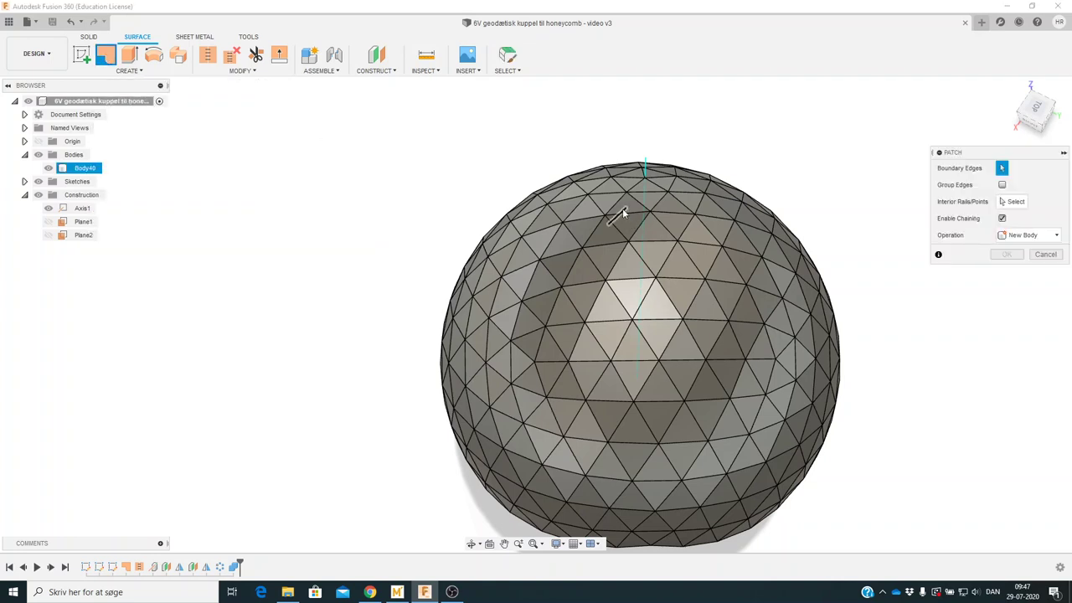
pyautogui.click(612, 140)
pyautogui.click(627, 173)
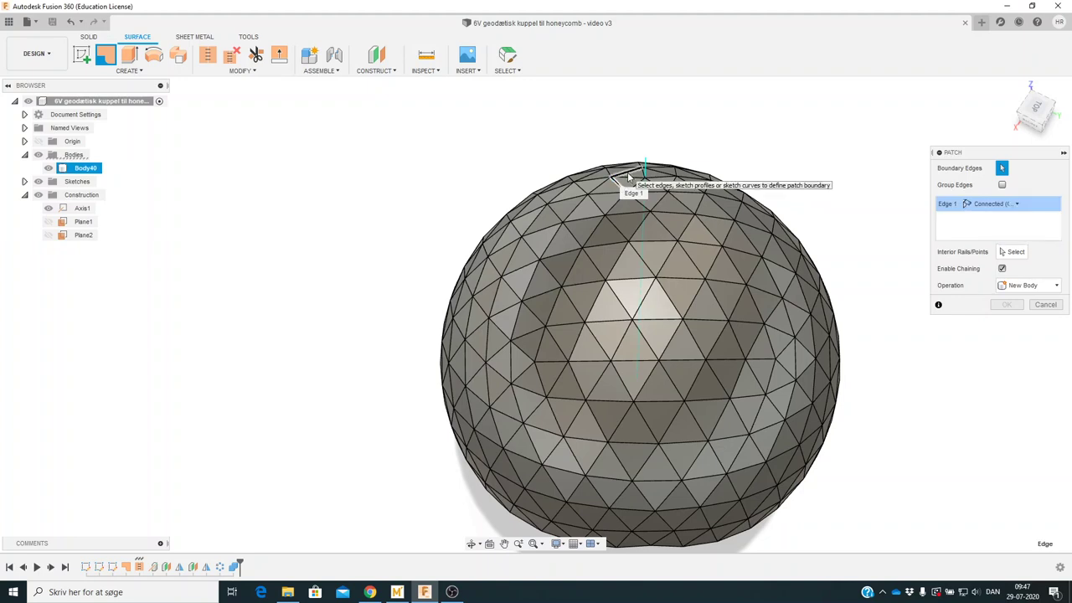
pyautogui.click(630, 174)
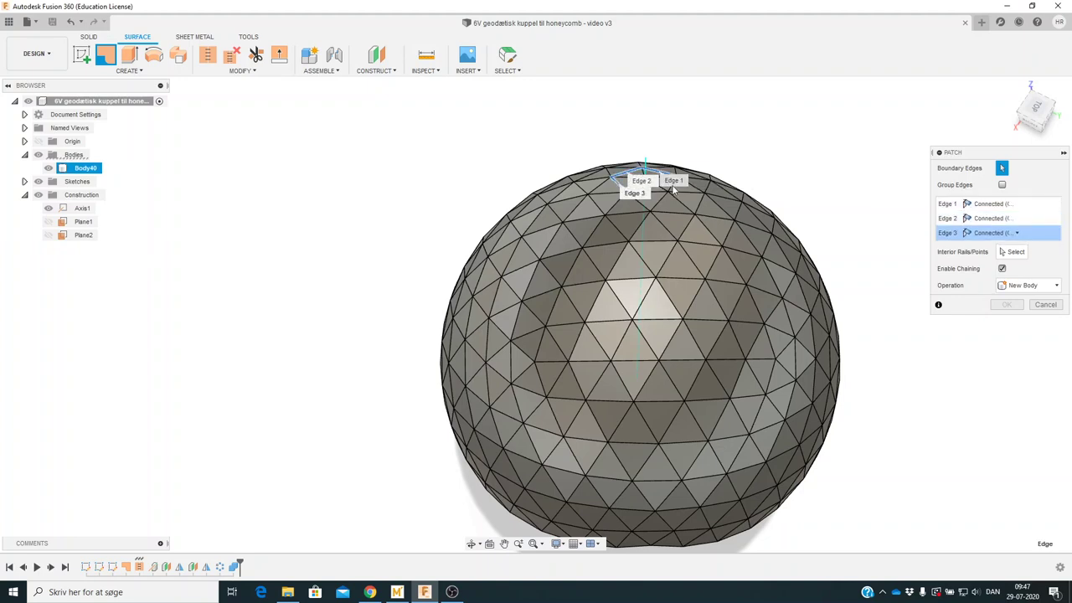
pyautogui.click(668, 192)
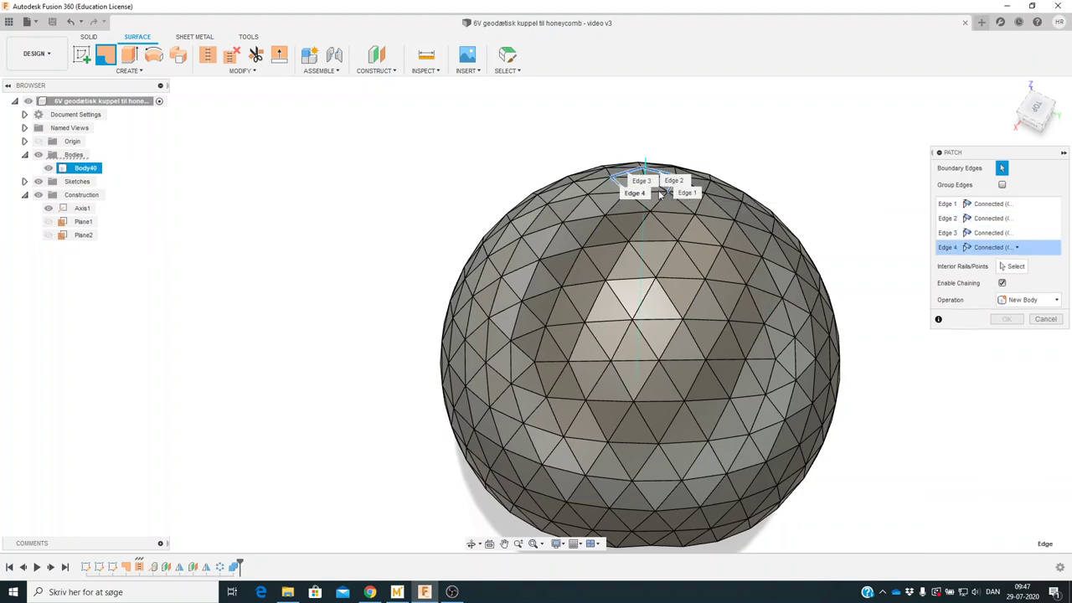
pyautogui.click(659, 193)
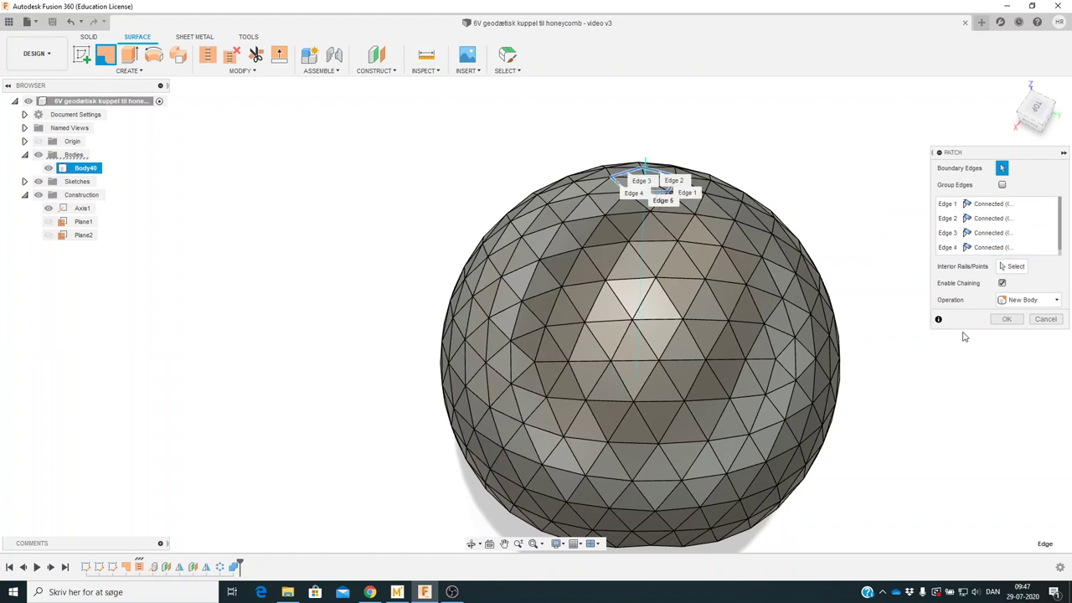
pyautogui.click(1007, 320)
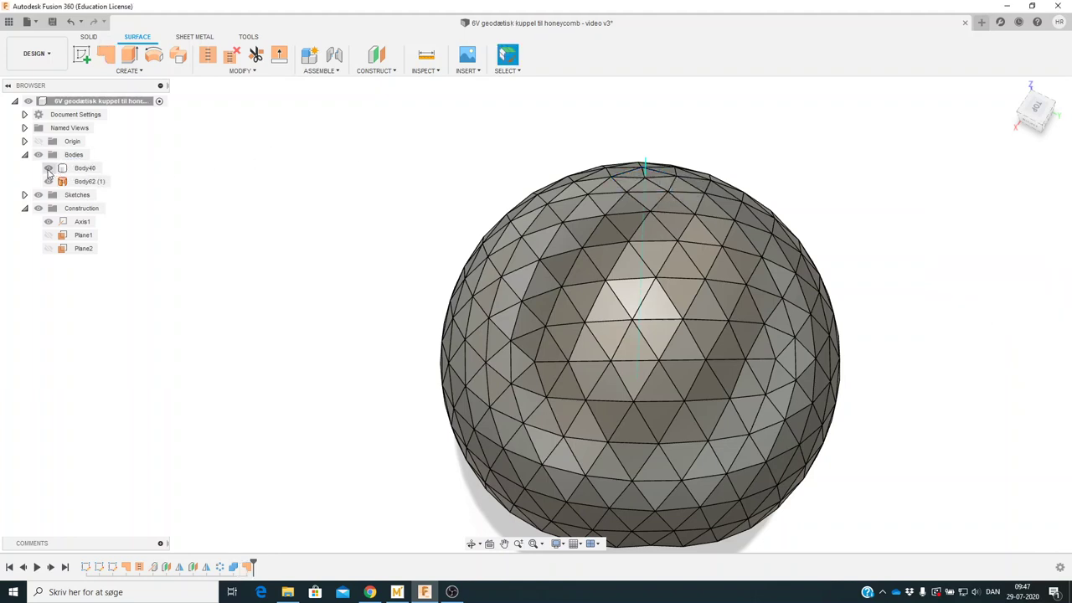
# - Hide and reshow the sphere body Body40 to check the new pentagon patch
pyautogui.click(48, 167)
pyautogui.click(49, 168)
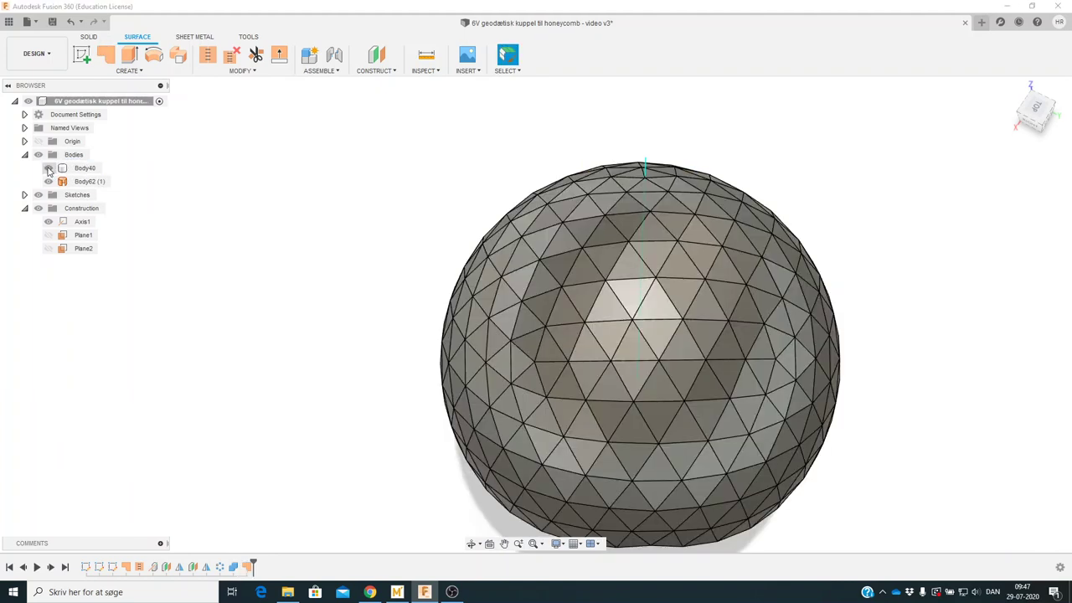
pyautogui.click(48, 169)
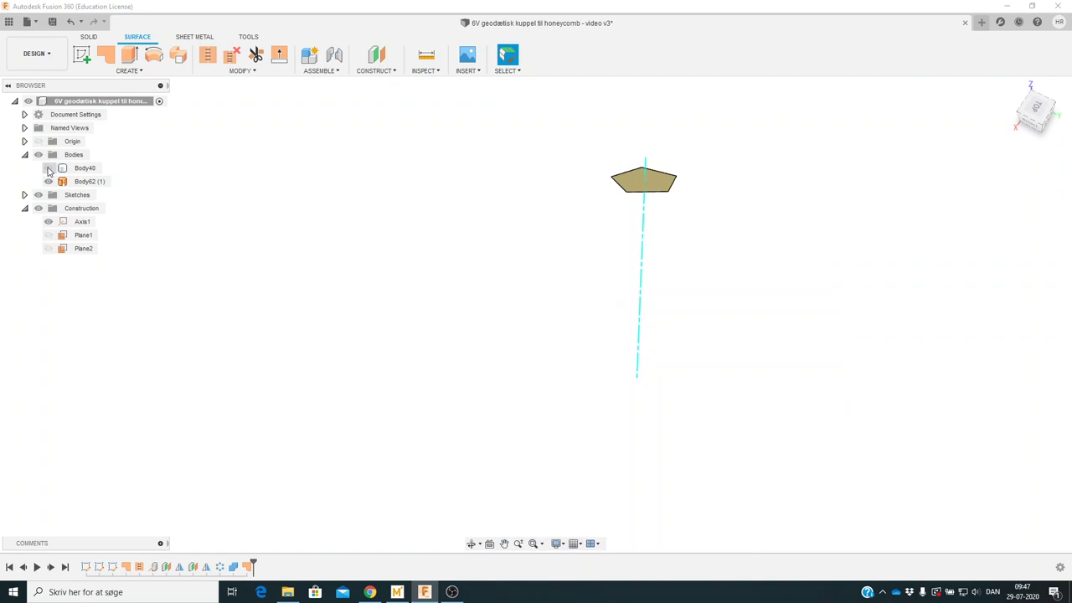
pyautogui.click(48, 169)
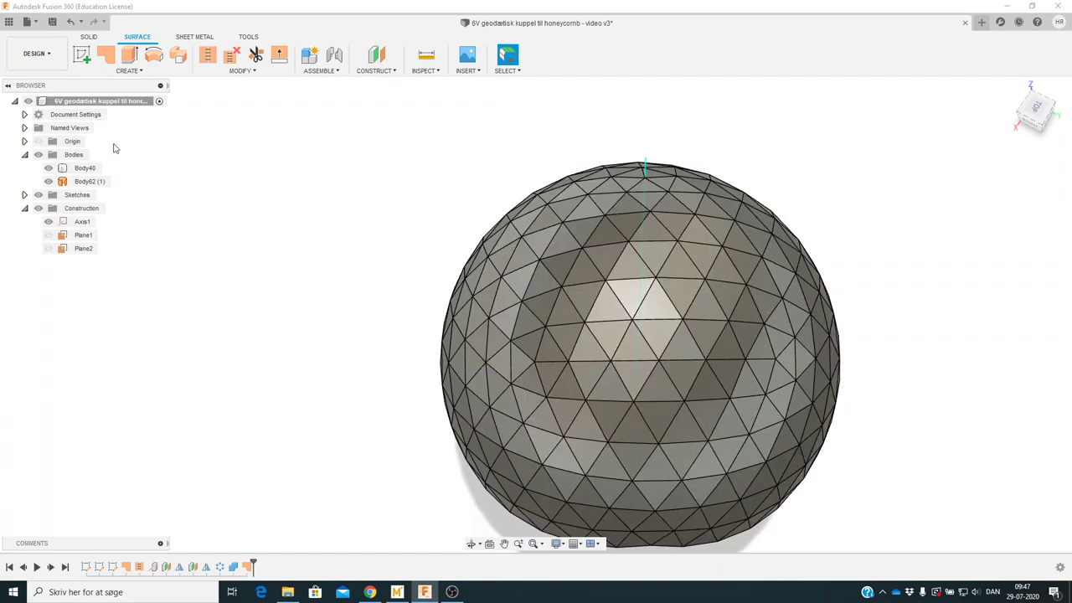
pyautogui.click(106, 57)
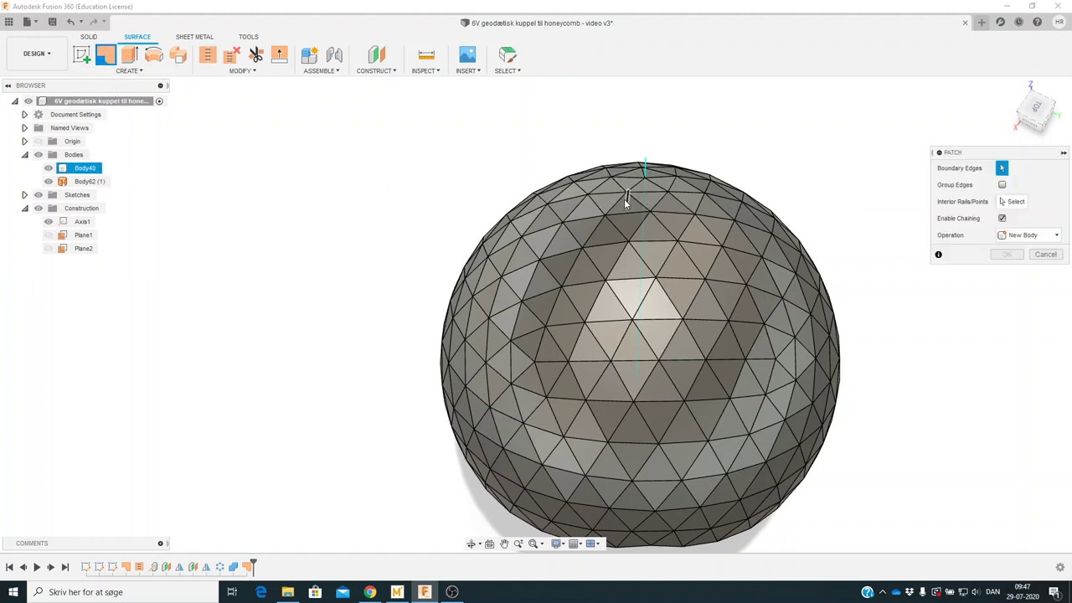
# - Patch the six-edge hexagon near the top as Body63, hiding Body40 briefly to check it
pyautogui.click(647, 198)
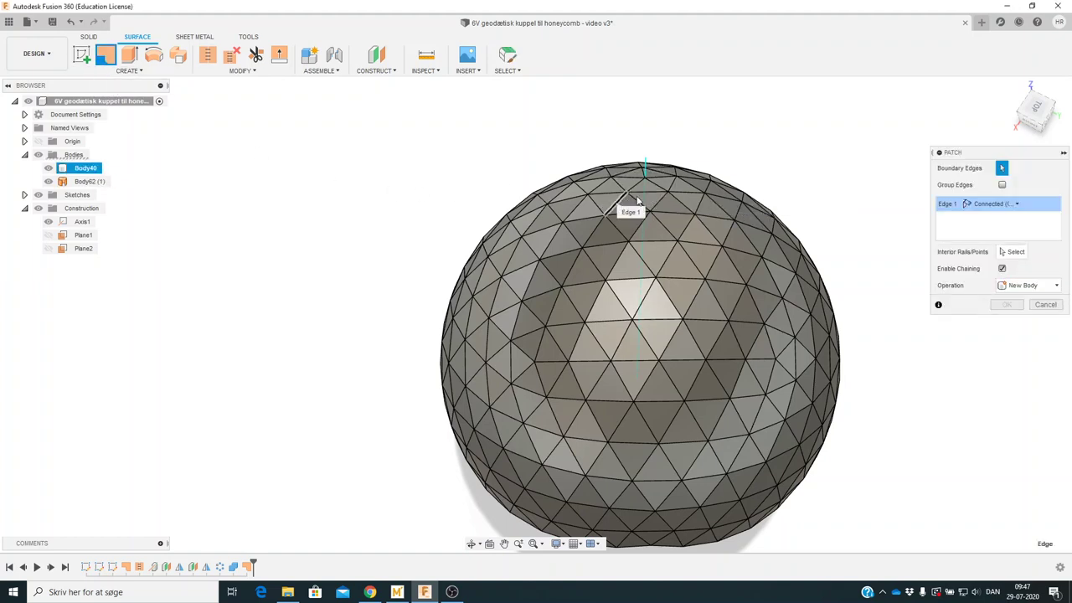
pyautogui.click(683, 208)
pyautogui.click(686, 233)
pyautogui.click(680, 242)
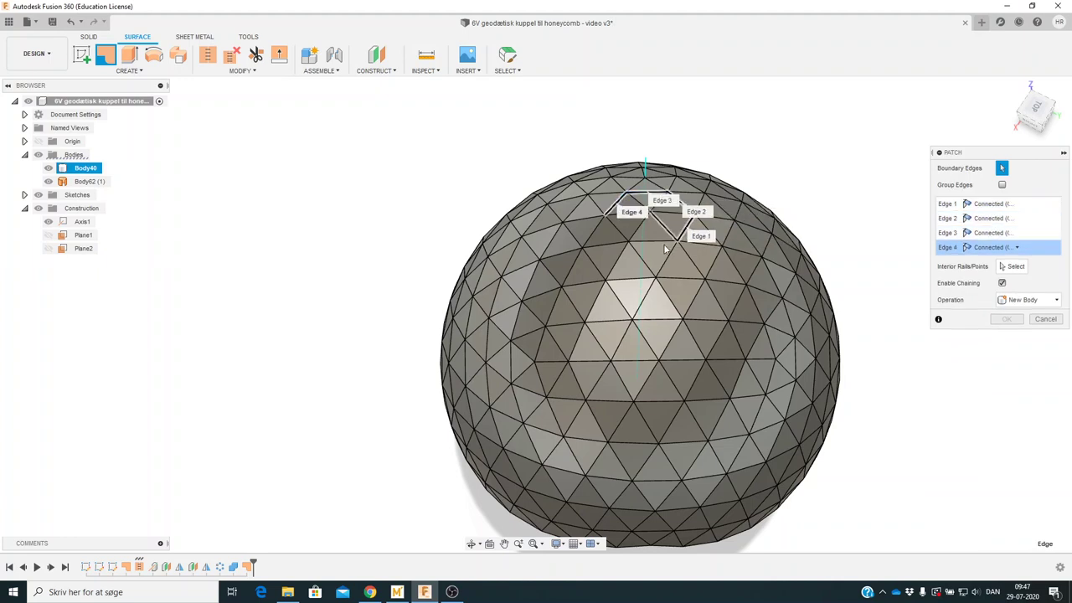
pyautogui.click(620, 231)
pyautogui.click(620, 231)
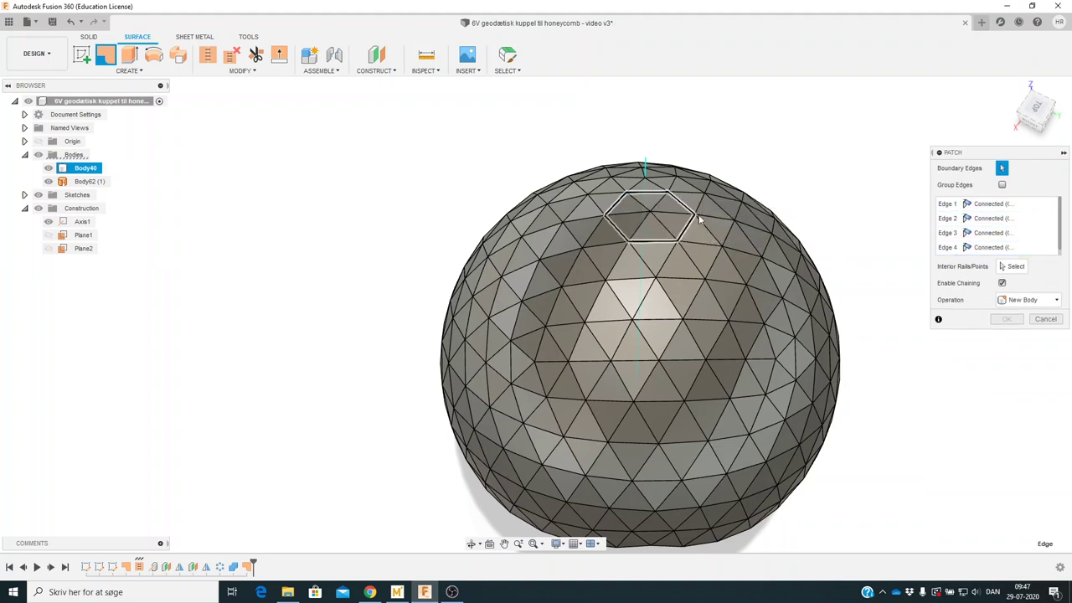
pyautogui.click(1005, 319)
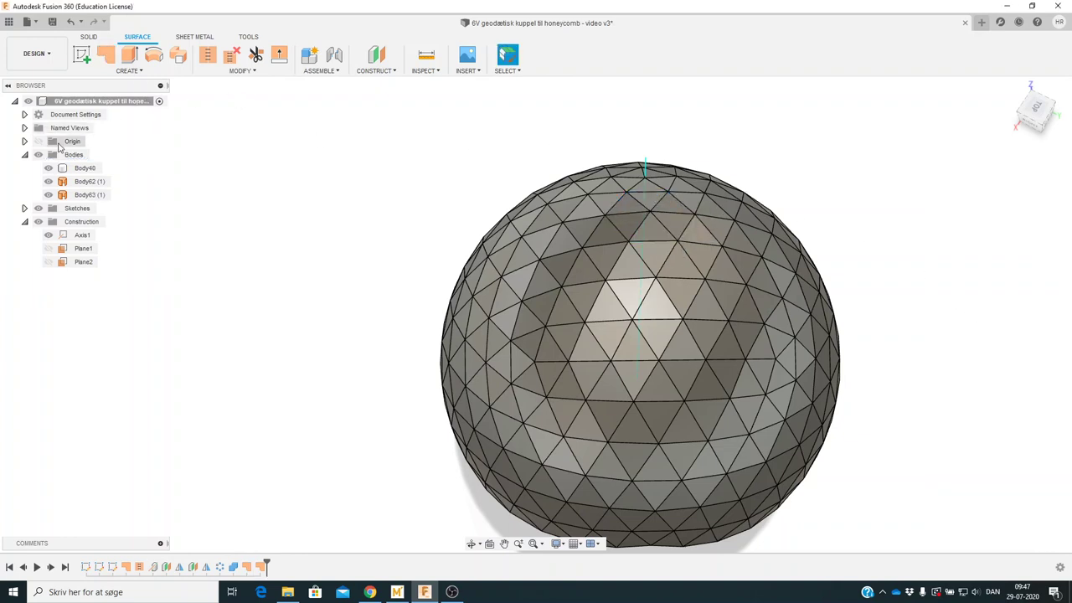
pyautogui.click(48, 168)
pyautogui.click(48, 169)
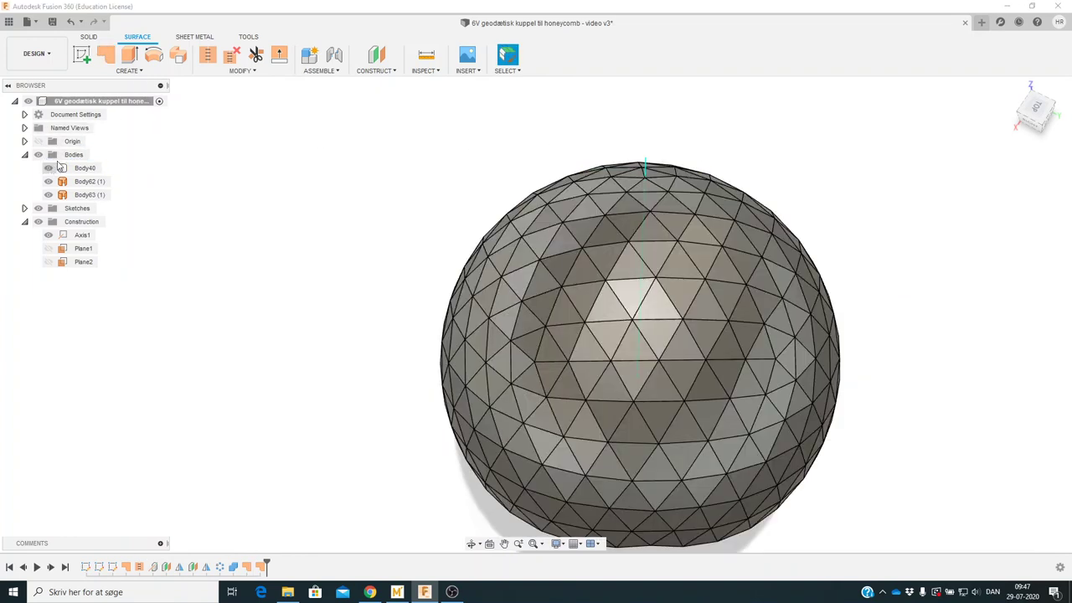
# - Patch the front hexagon below it as surface Body64
pyautogui.click(107, 57)
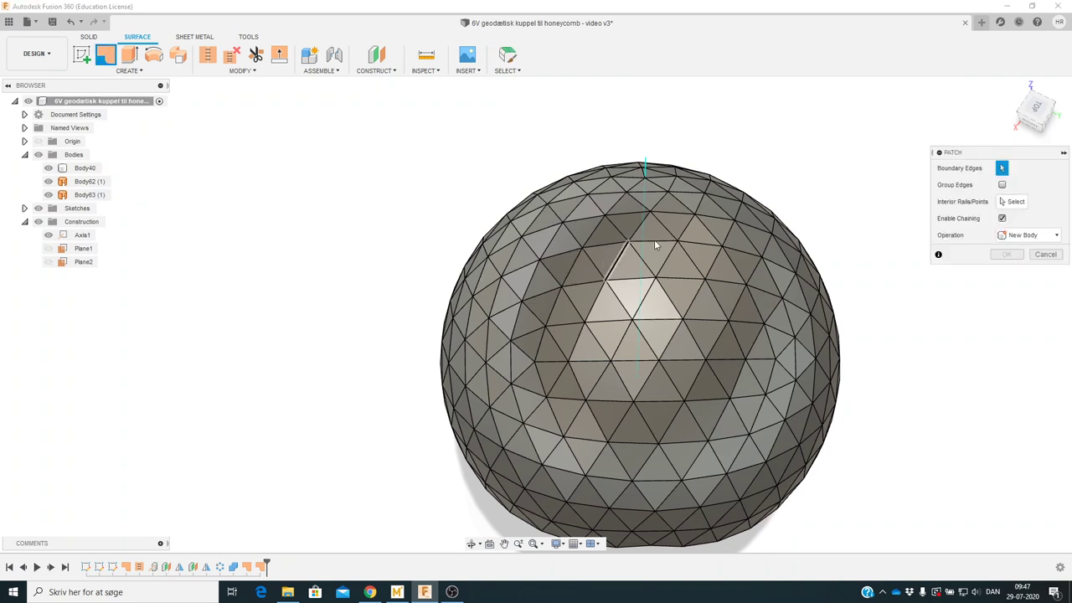
pyautogui.click(621, 265)
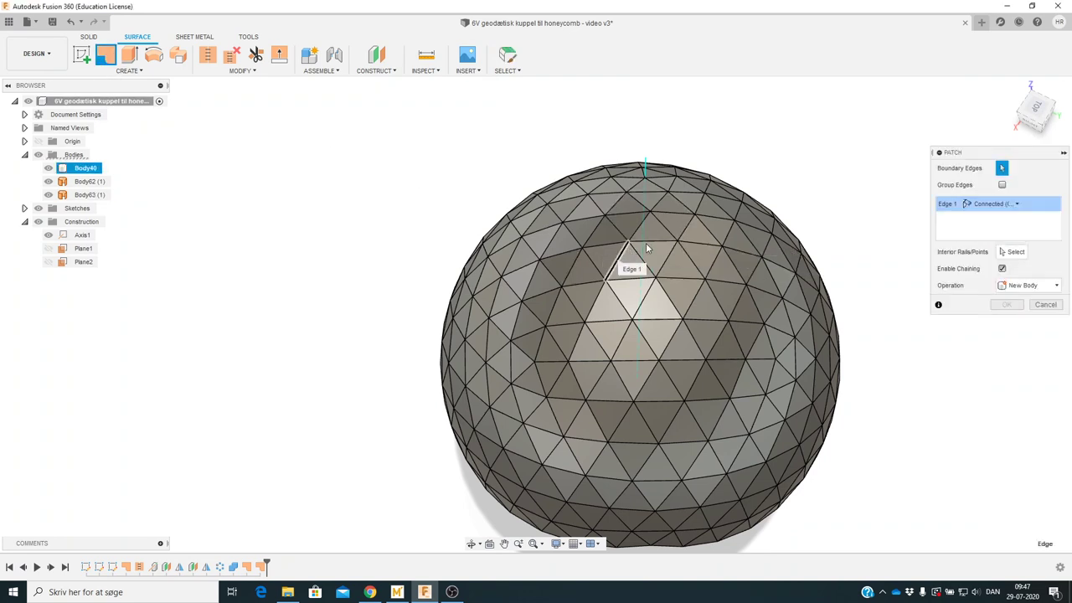
pyautogui.click(649, 245)
pyautogui.click(694, 270)
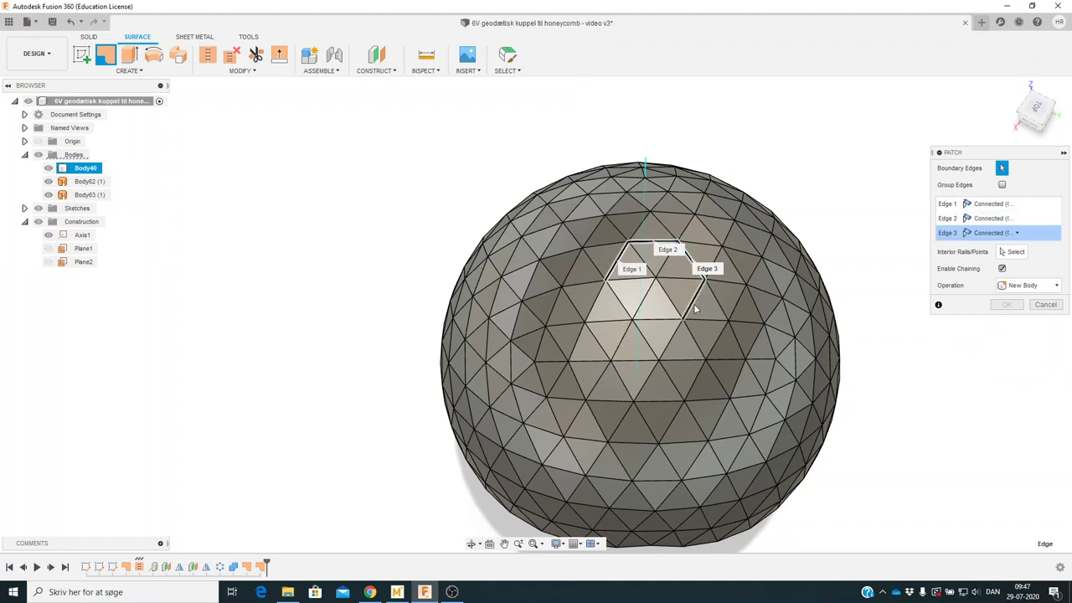
pyautogui.click(686, 313)
pyautogui.click(662, 319)
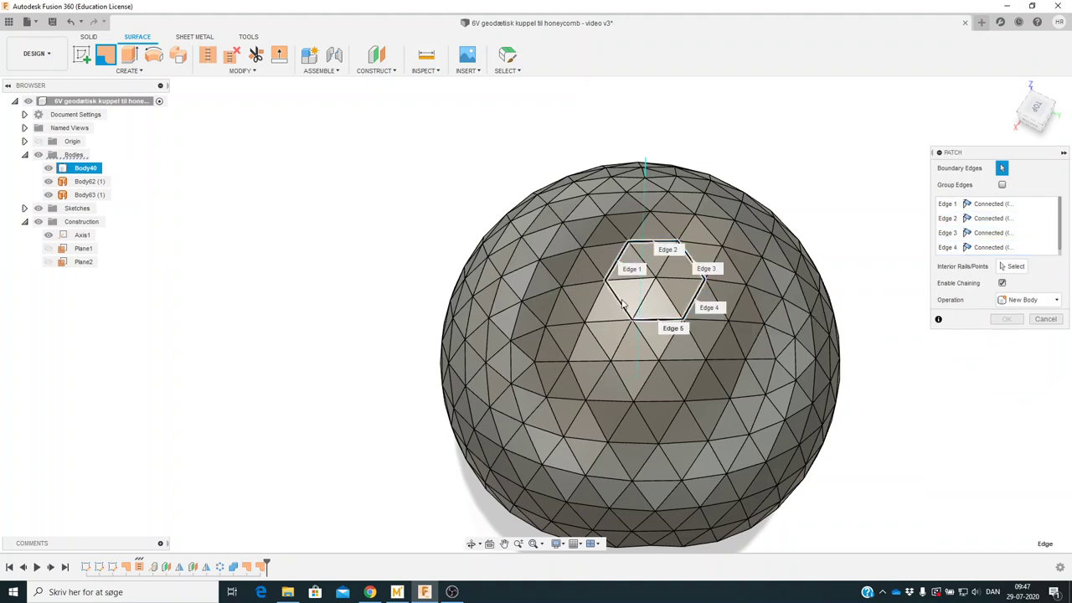
pyautogui.click(623, 304)
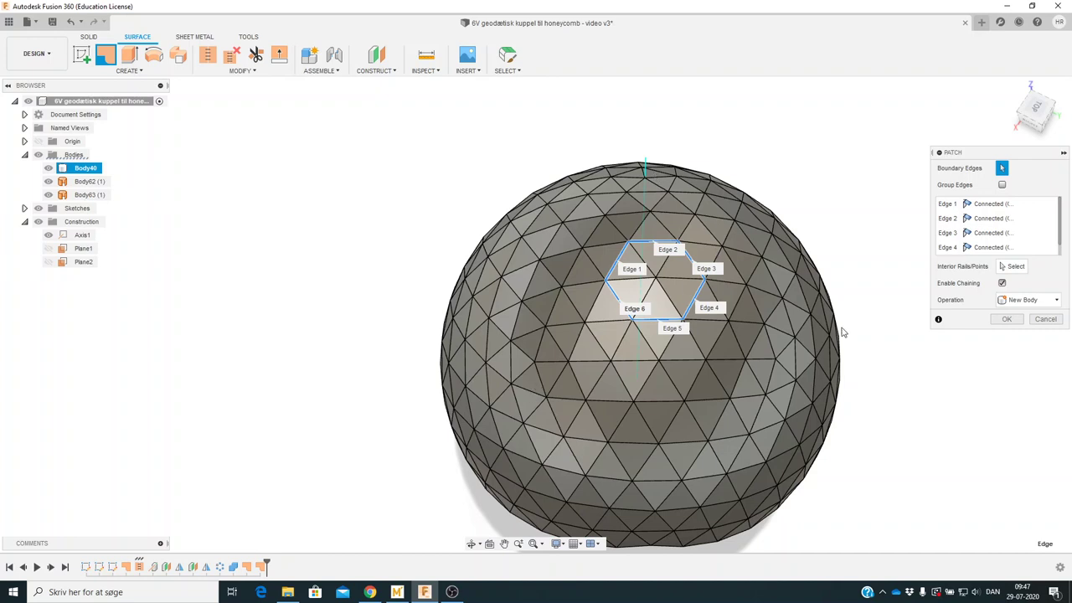
pyautogui.click(1006, 319)
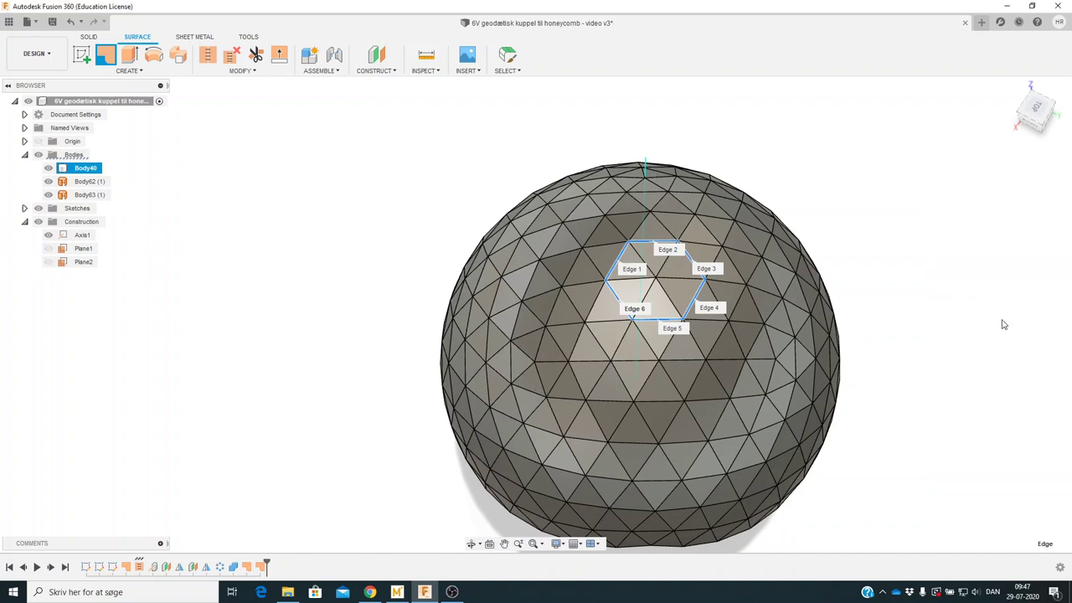
pyautogui.click(106, 55)
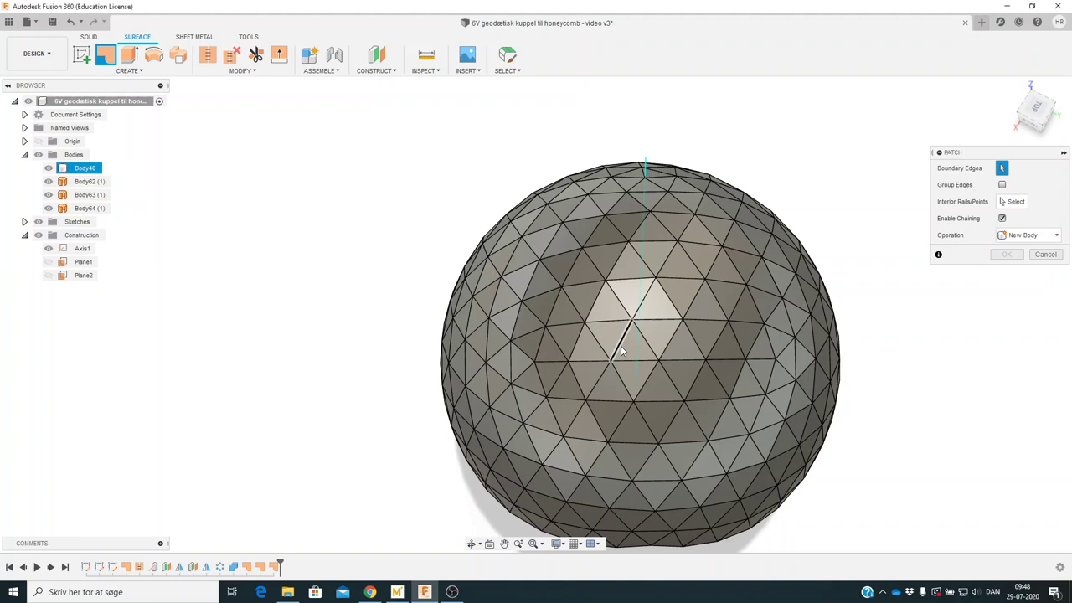
# - Patch the next hexagon down the dome's front as Body65
pyautogui.click(621, 345)
pyautogui.click(669, 322)
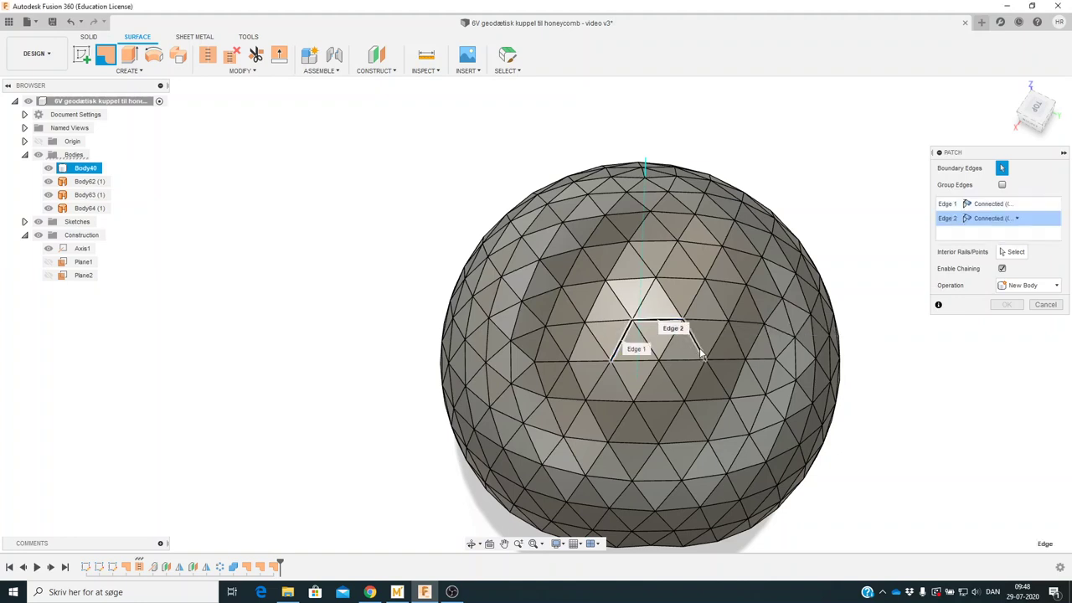
pyautogui.click(699, 348)
pyautogui.click(659, 403)
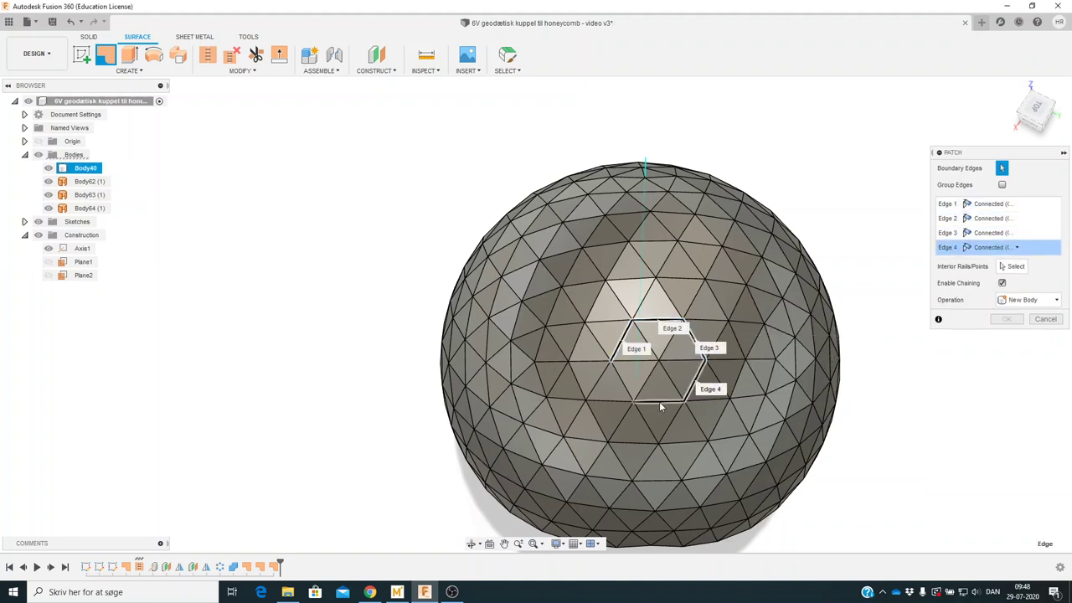
pyautogui.click(659, 403)
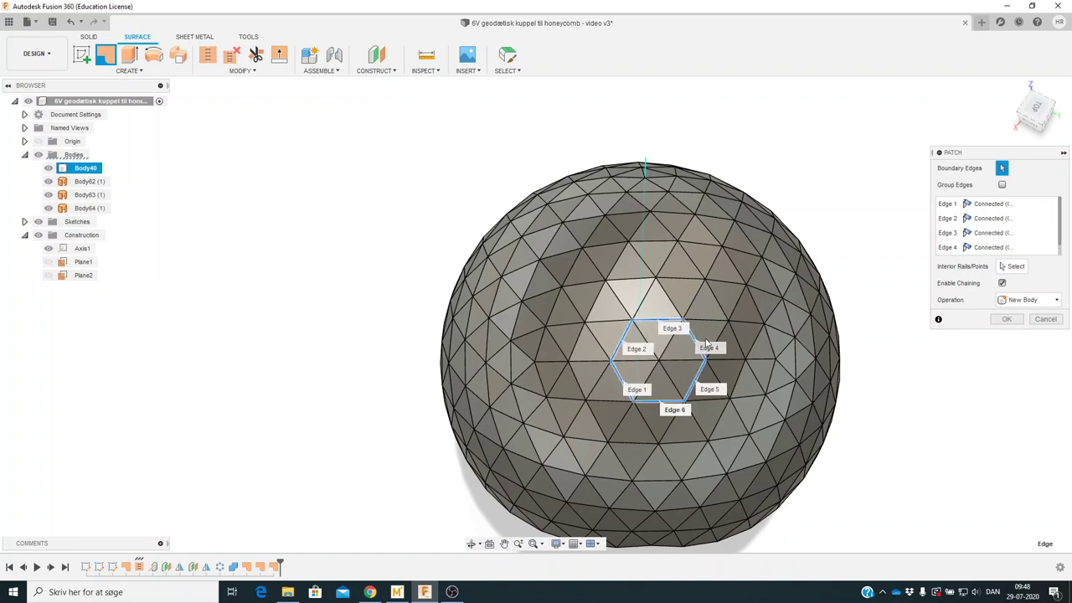
pyautogui.click(1007, 321)
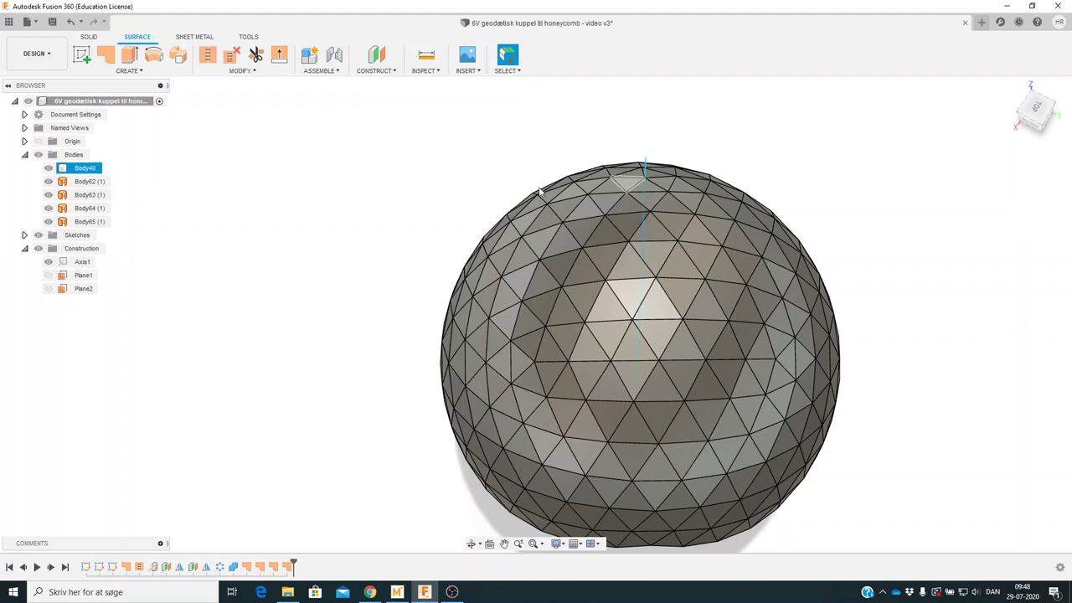
# - Patch the lowest front hexagon as Body66 and toggle Body40 to check the strip
pyautogui.click(106, 55)
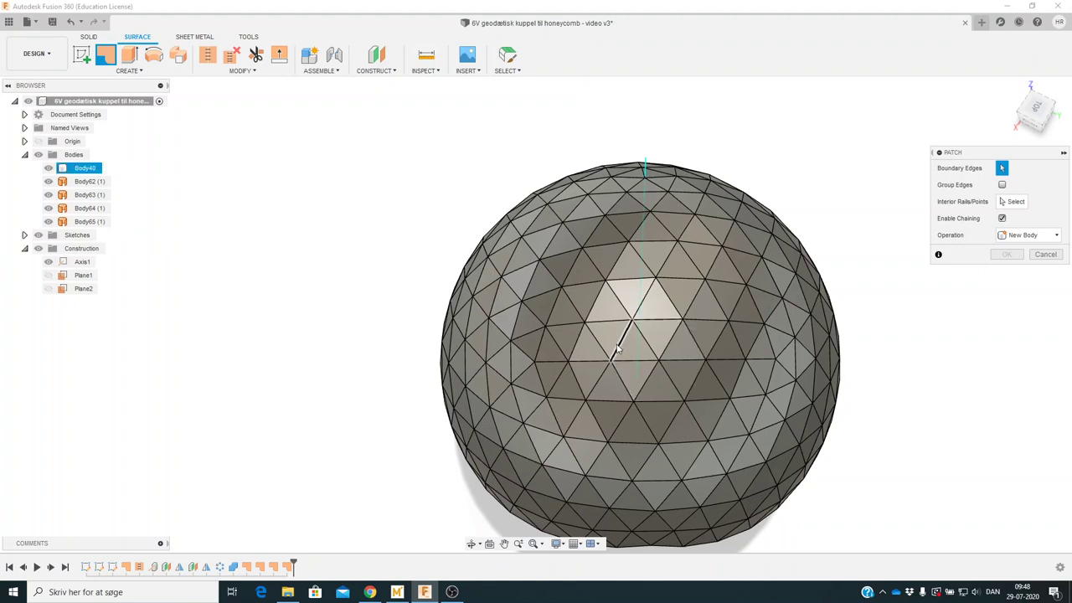
pyautogui.click(623, 425)
pyautogui.click(670, 405)
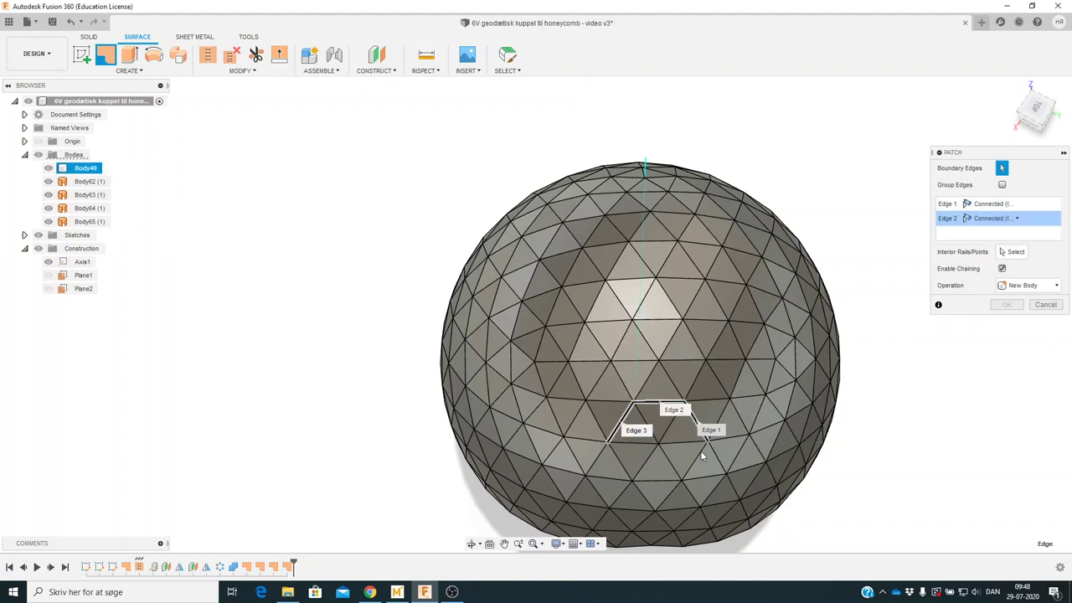
pyautogui.click(660, 483)
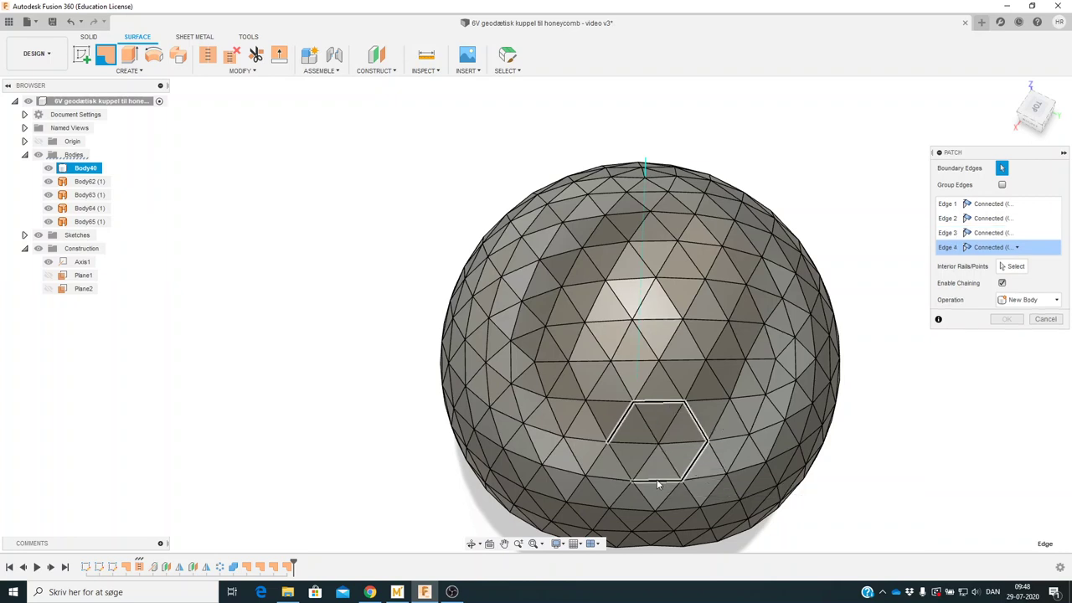
pyautogui.click(658, 483)
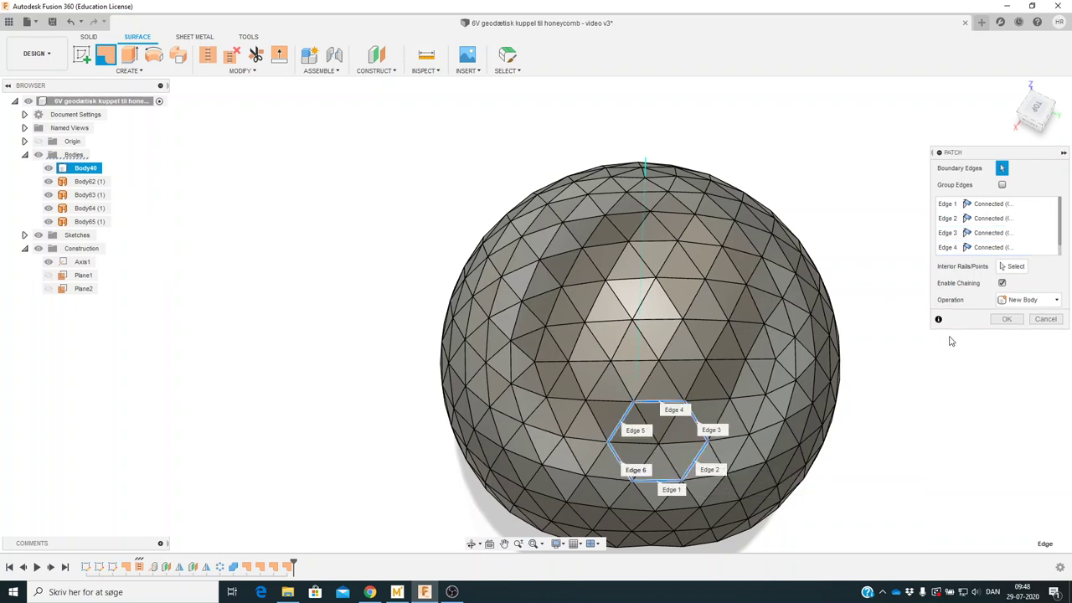
pyautogui.click(1004, 319)
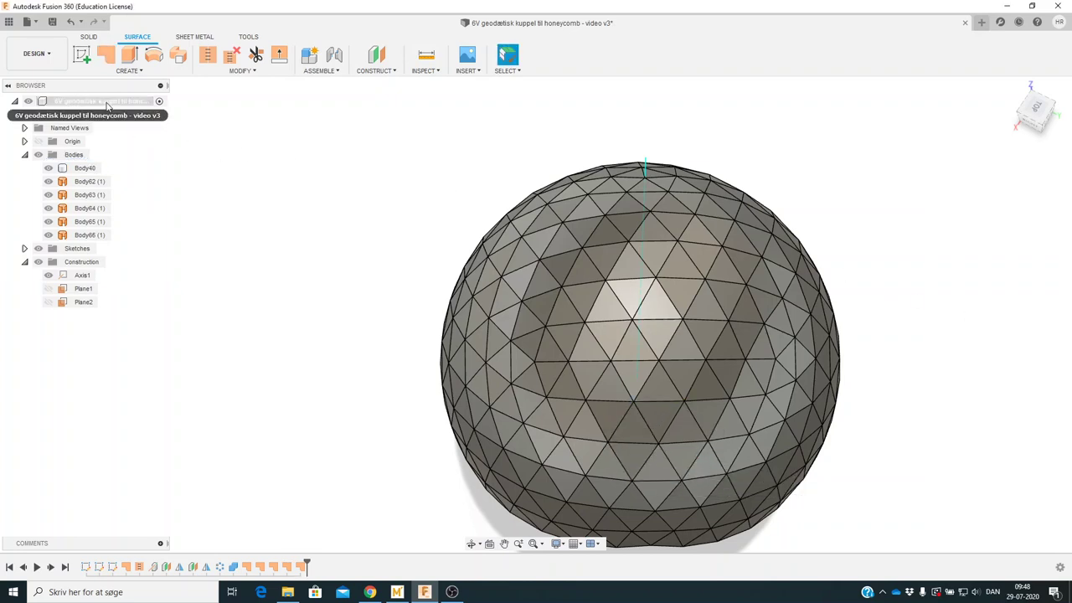
pyautogui.click(48, 168)
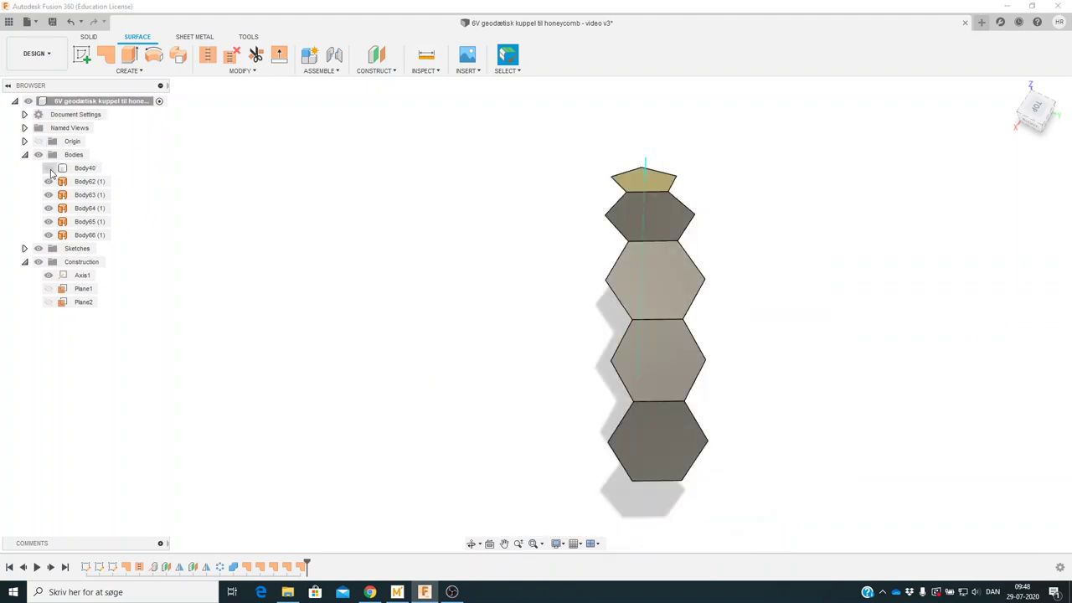
pyautogui.click(49, 169)
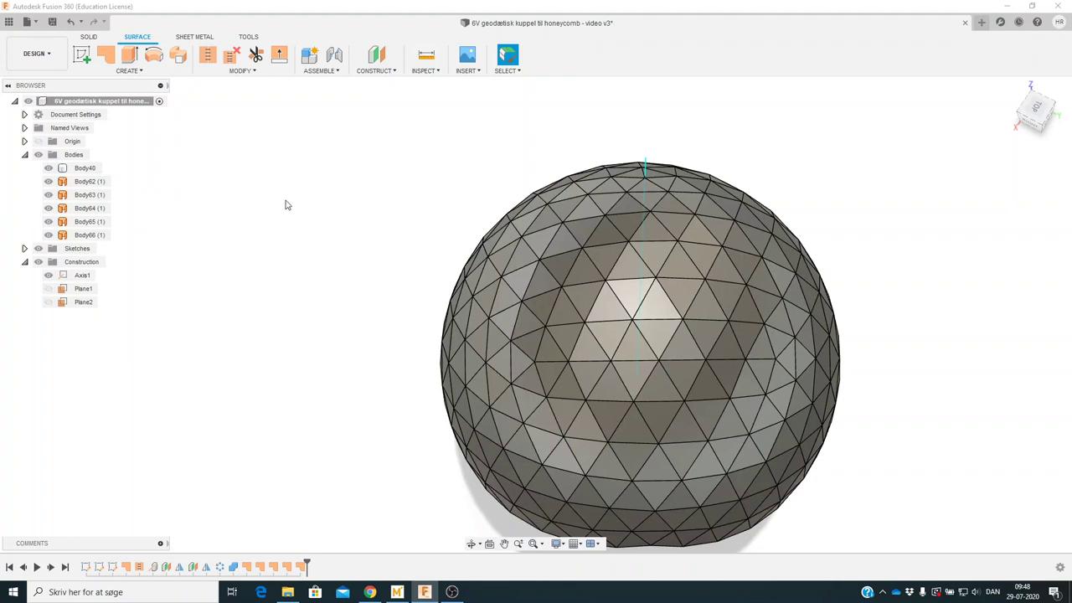
# - Patch the pentagon edge loop on the sphere's right side as Body67
pyautogui.click(107, 65)
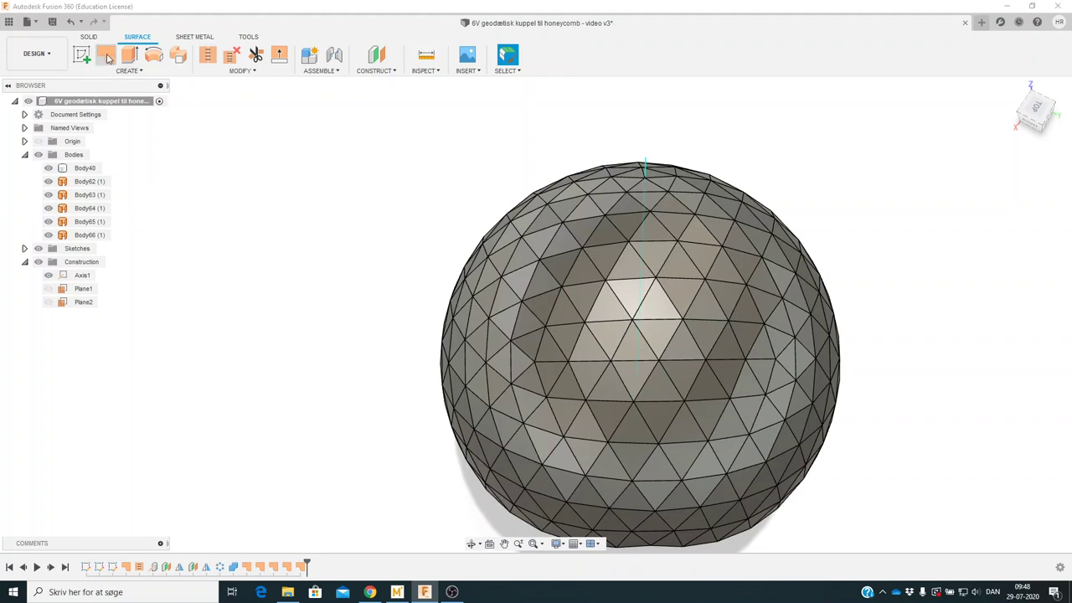
pyautogui.click(751, 366)
pyautogui.click(758, 344)
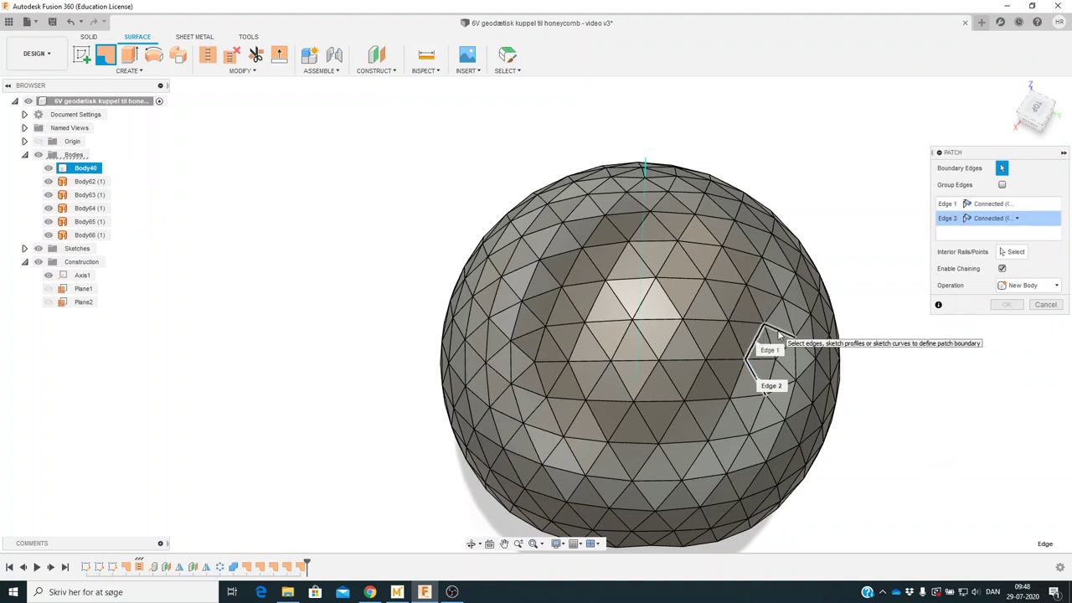
pyautogui.click(764, 331)
pyautogui.click(788, 387)
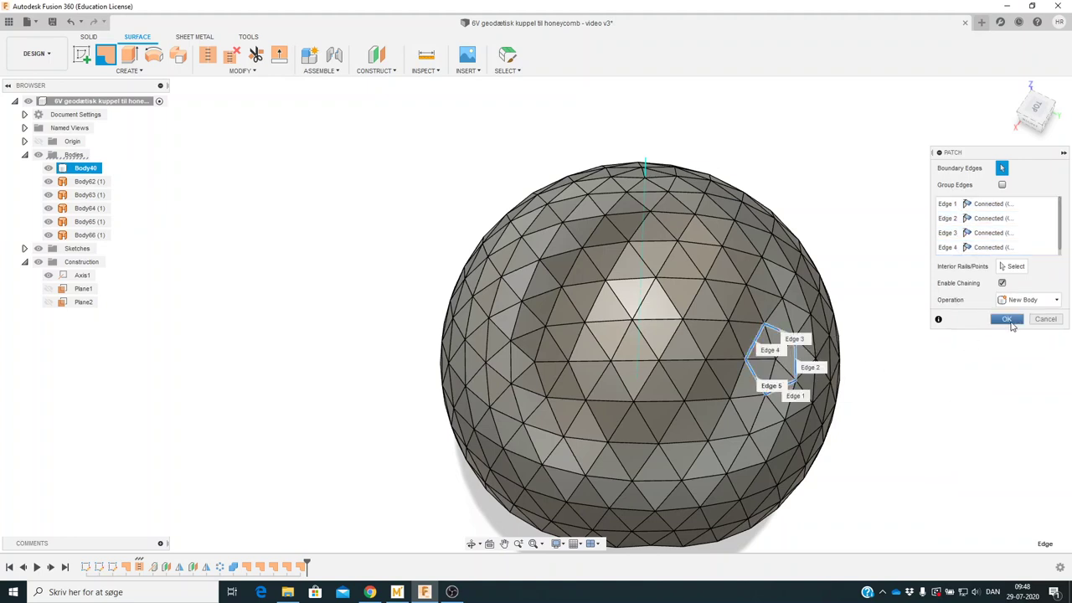
pyautogui.click(1008, 319)
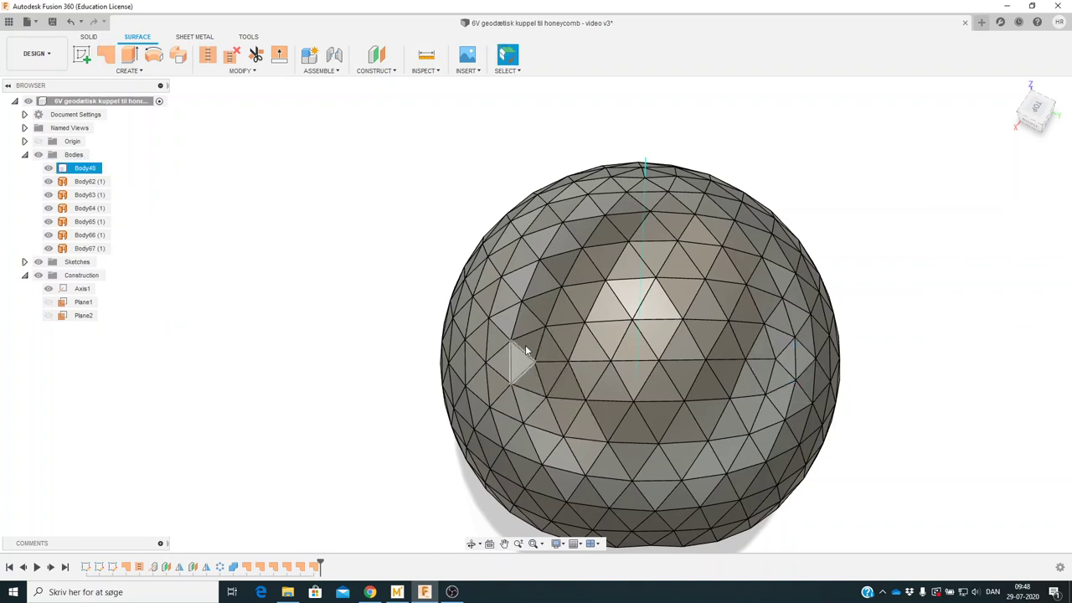
# - Patch the upper-right hexagon's edges as surface Body68
pyautogui.click(645, 181)
pyautogui.click(640, 193)
pyautogui.click(643, 194)
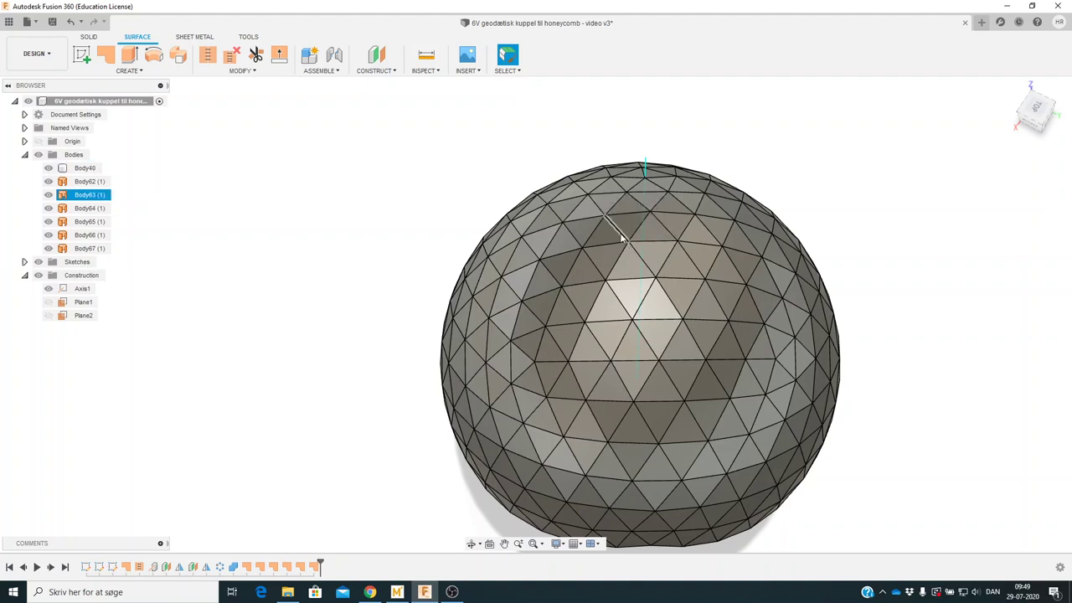
pyautogui.click(106, 55)
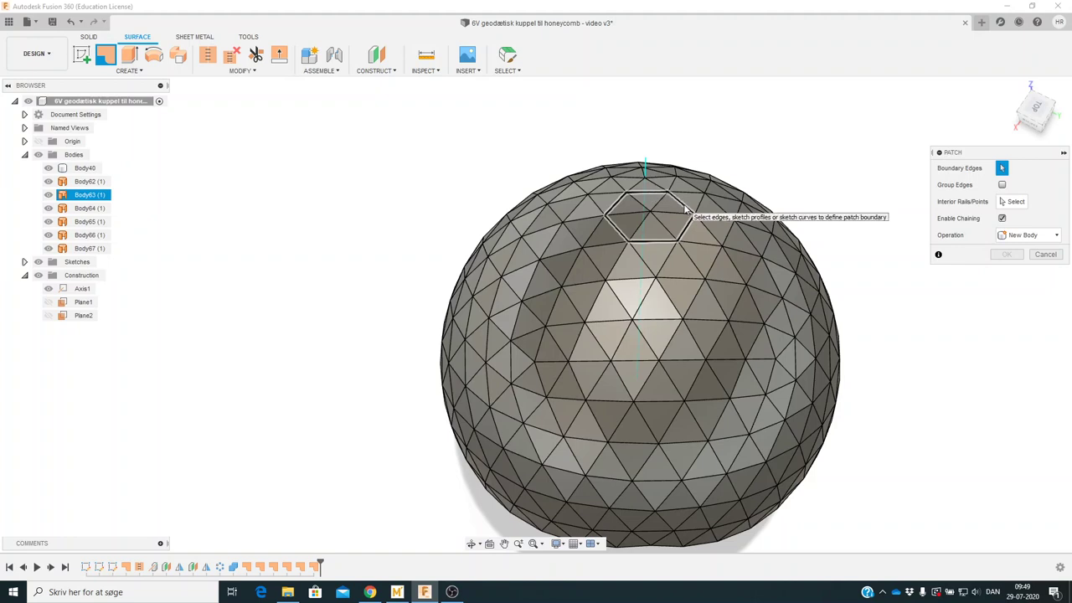
pyautogui.click(687, 256)
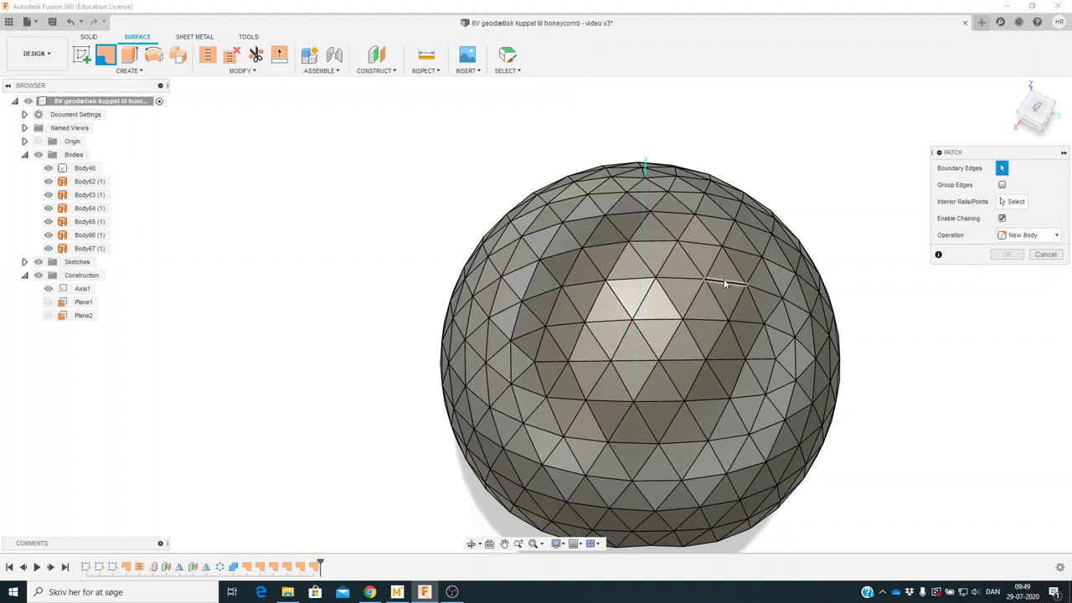
pyautogui.click(692, 256)
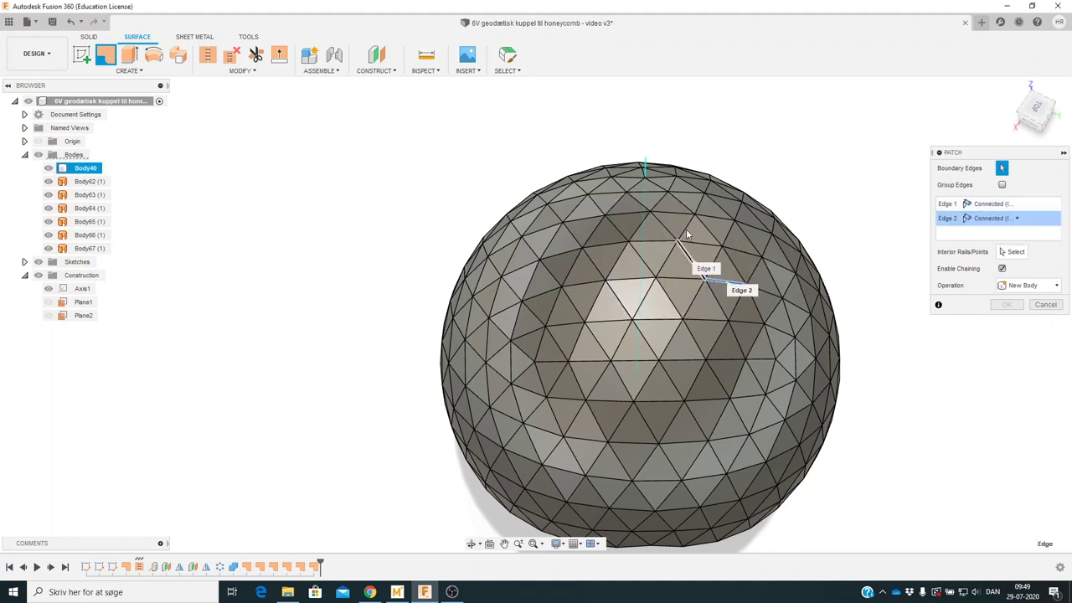
pyautogui.click(688, 227)
pyautogui.click(750, 238)
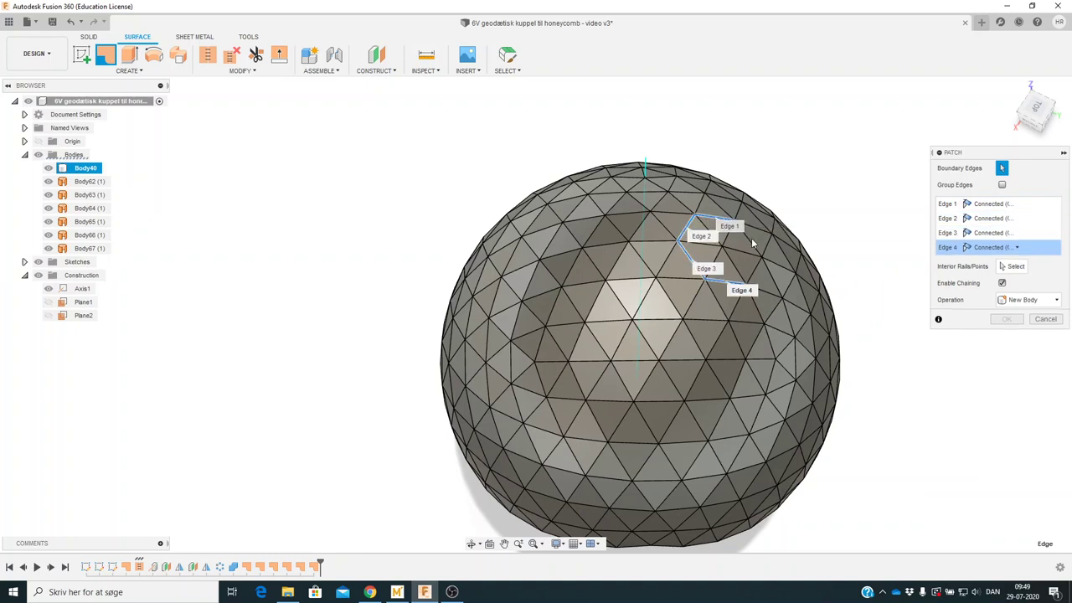
pyautogui.click(755, 269)
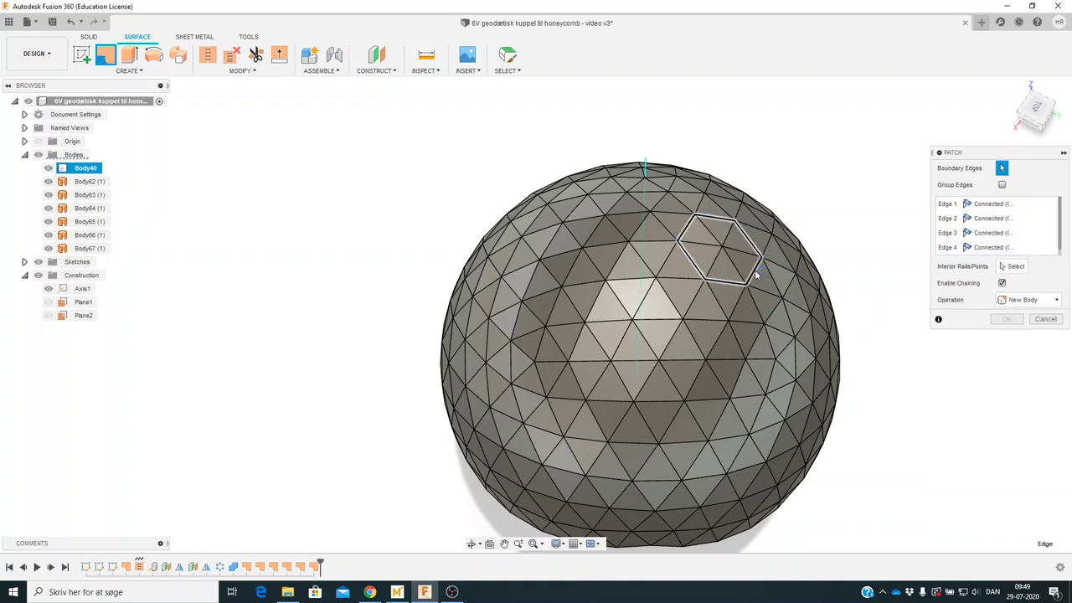
pyautogui.click(1006, 319)
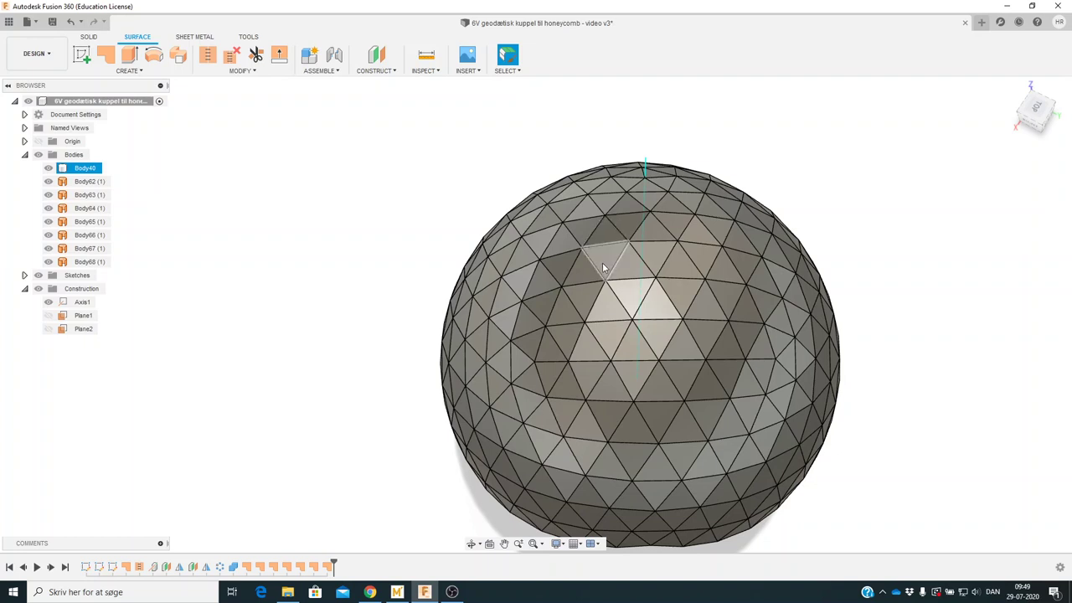
pyautogui.click(48, 169)
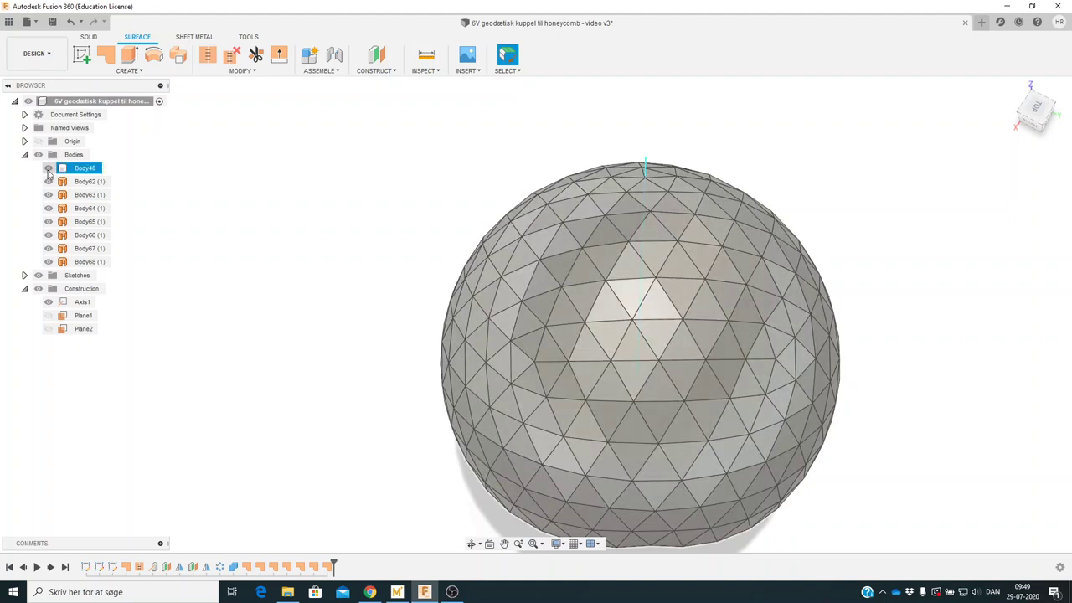
# - Toggle Body40's visibility twice to inspect the existing patches
pyautogui.click(47, 168)
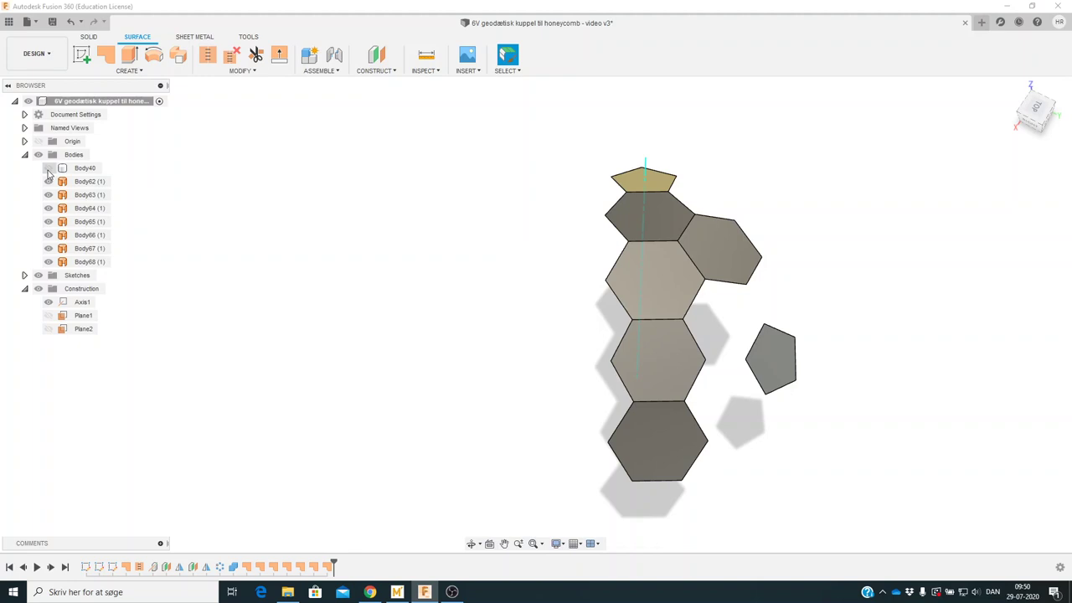
pyautogui.click(48, 168)
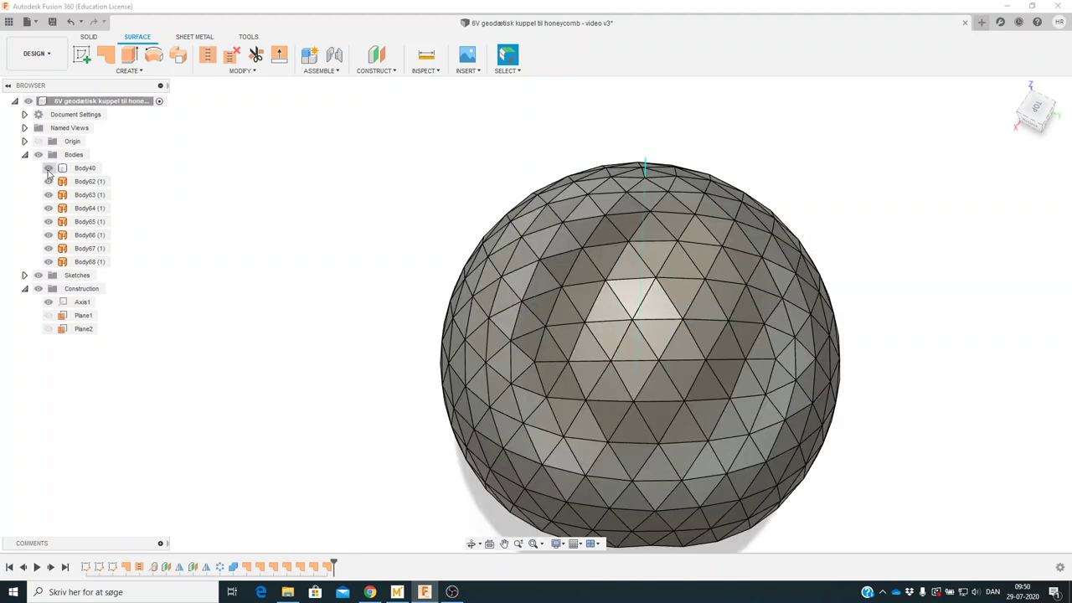
pyautogui.click(48, 168)
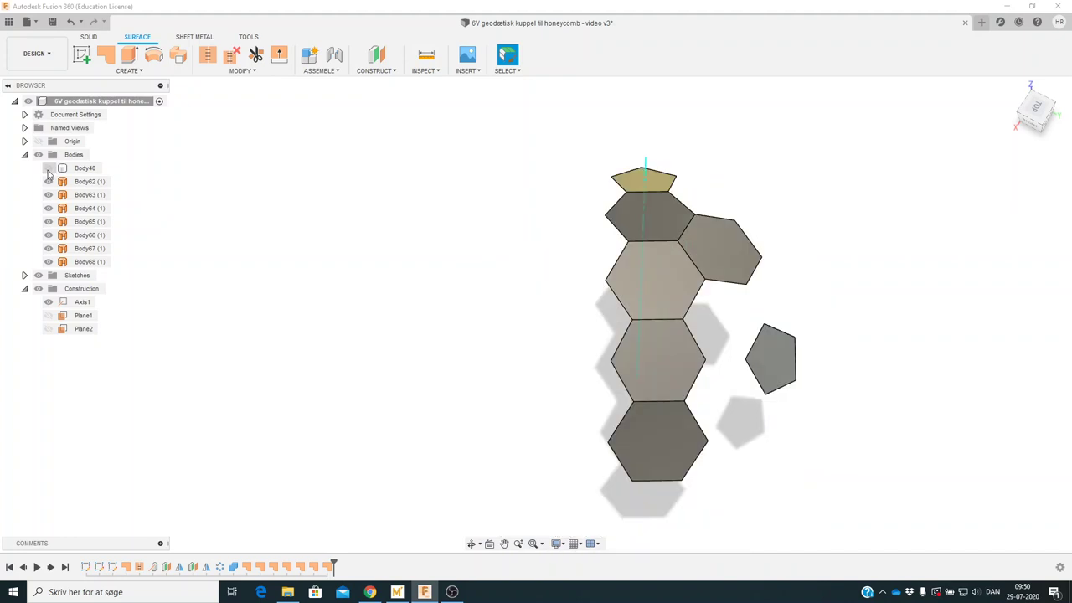
pyautogui.click(47, 170)
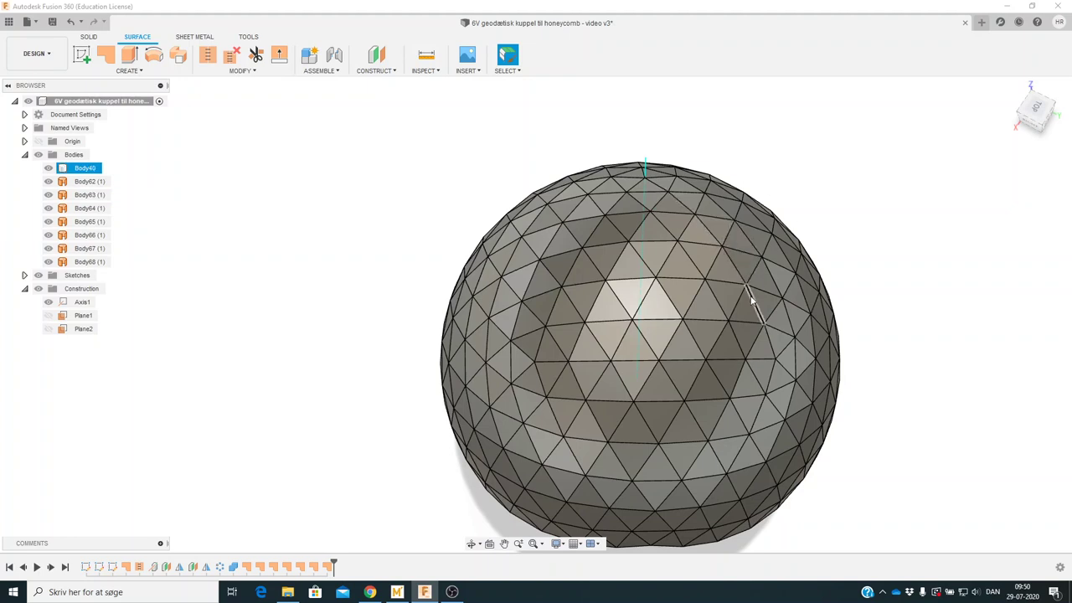
# - Patch the six edges of the right-side hexagon as Body69 and check it against the sphere
pyautogui.click(105, 54)
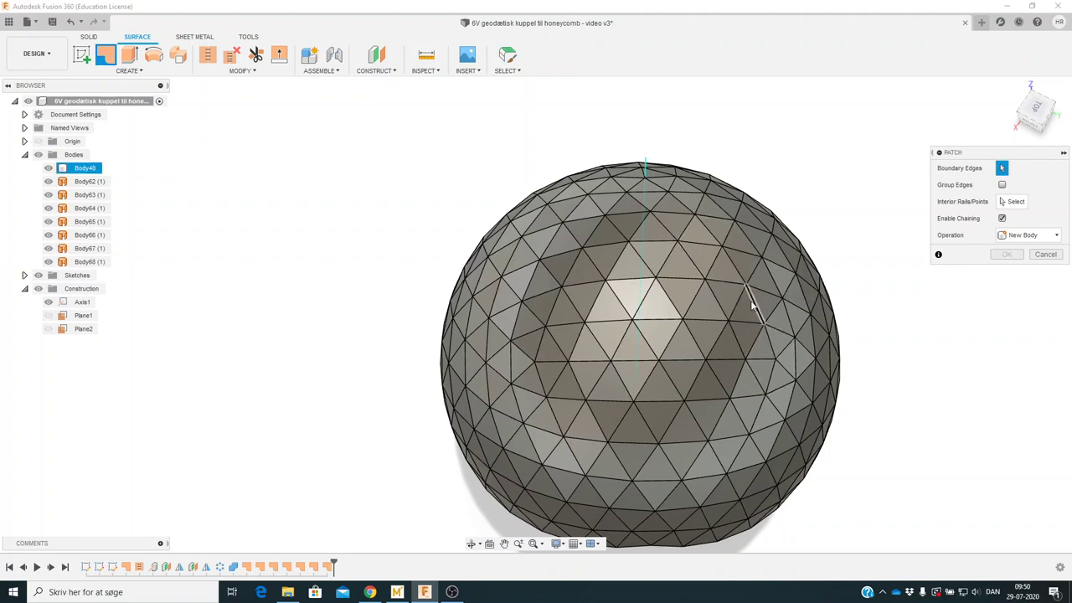
pyautogui.click(753, 303)
pyautogui.click(730, 361)
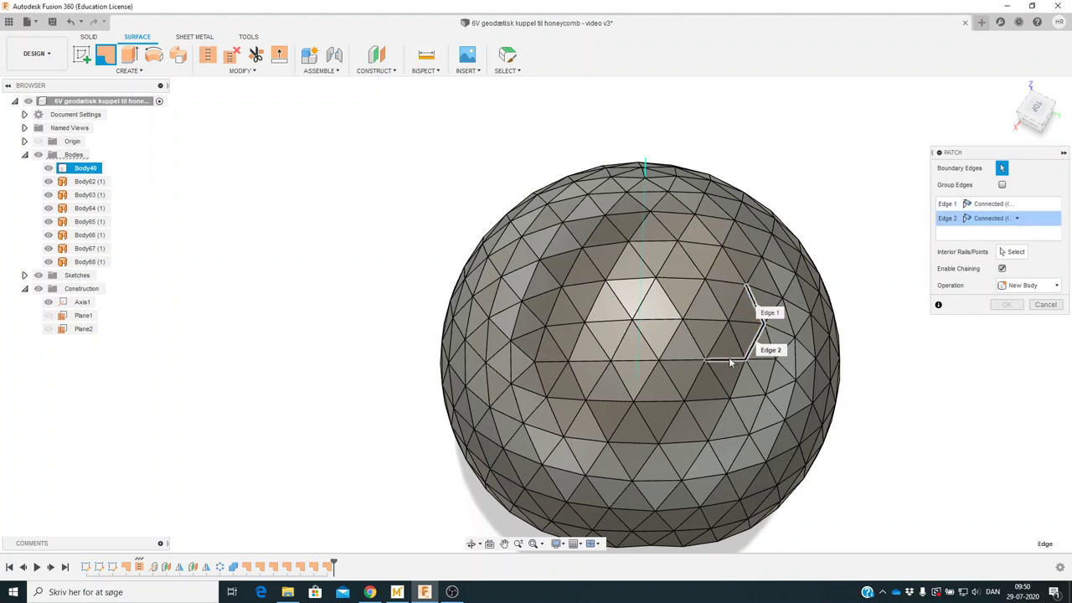
pyautogui.click(725, 362)
pyautogui.click(695, 311)
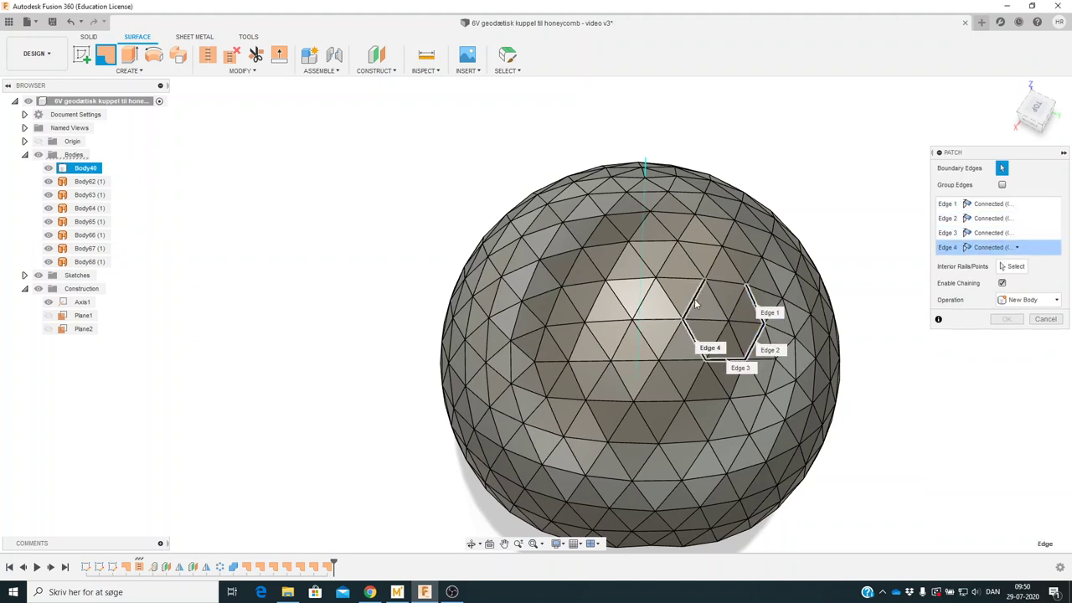
pyautogui.click(728, 288)
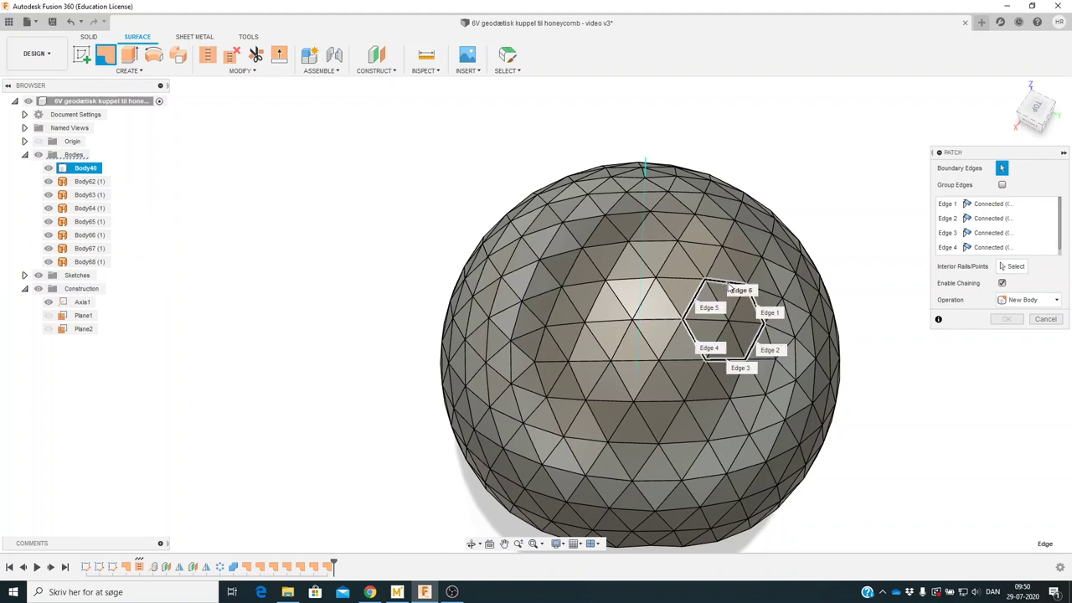
pyautogui.click(727, 287)
pyautogui.click(1007, 321)
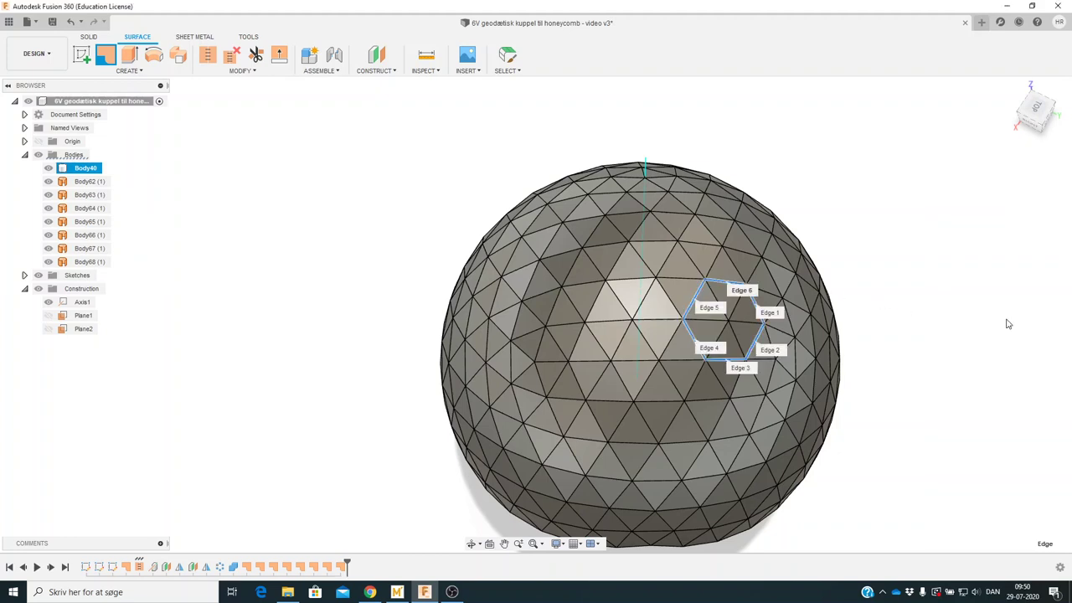
pyautogui.click(48, 168)
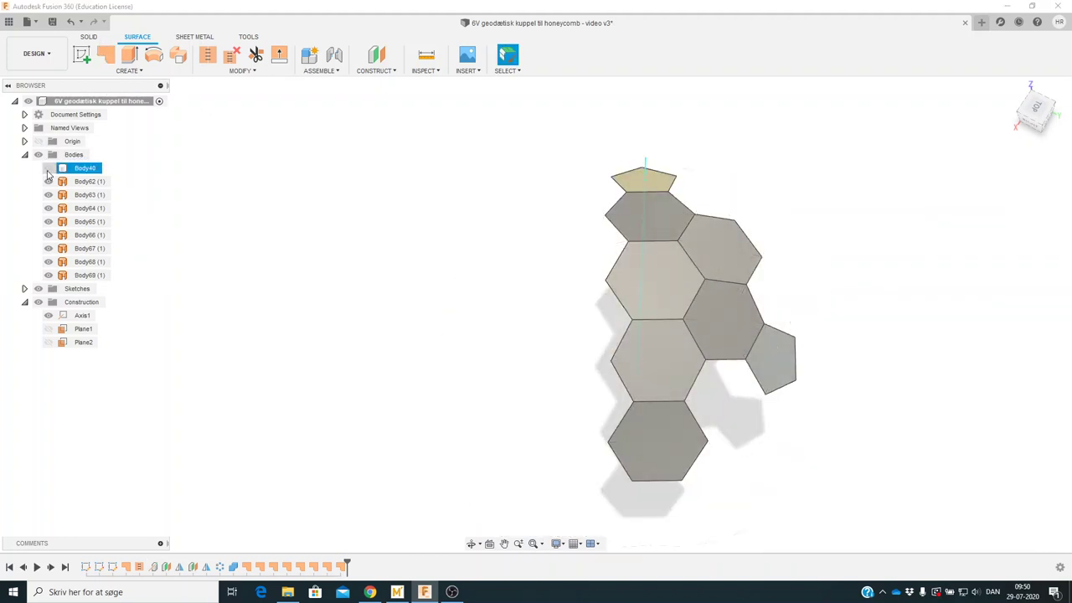
pyautogui.click(48, 168)
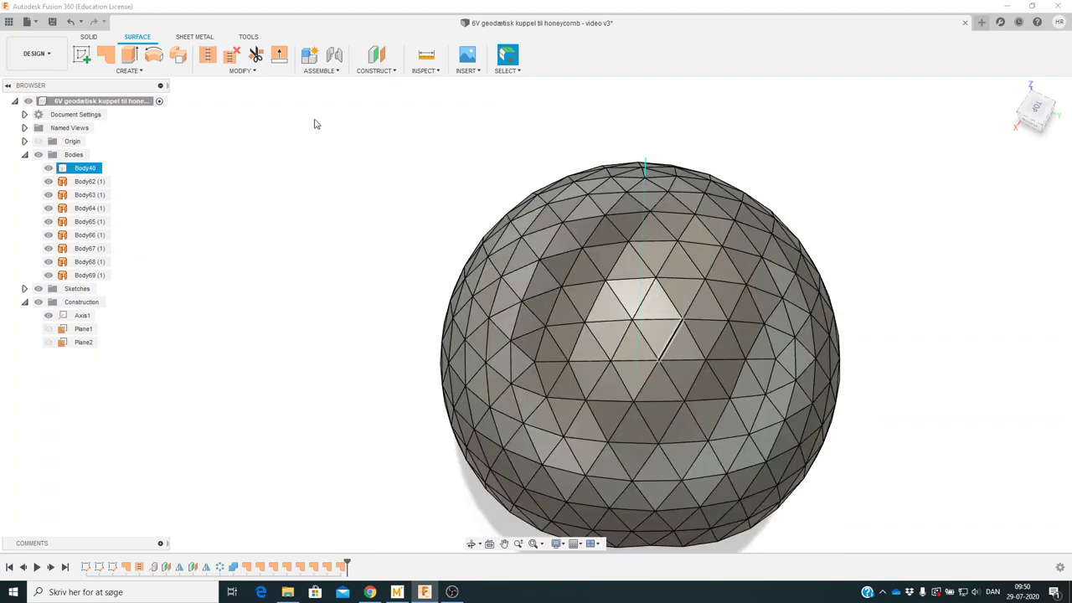
pyautogui.click(106, 55)
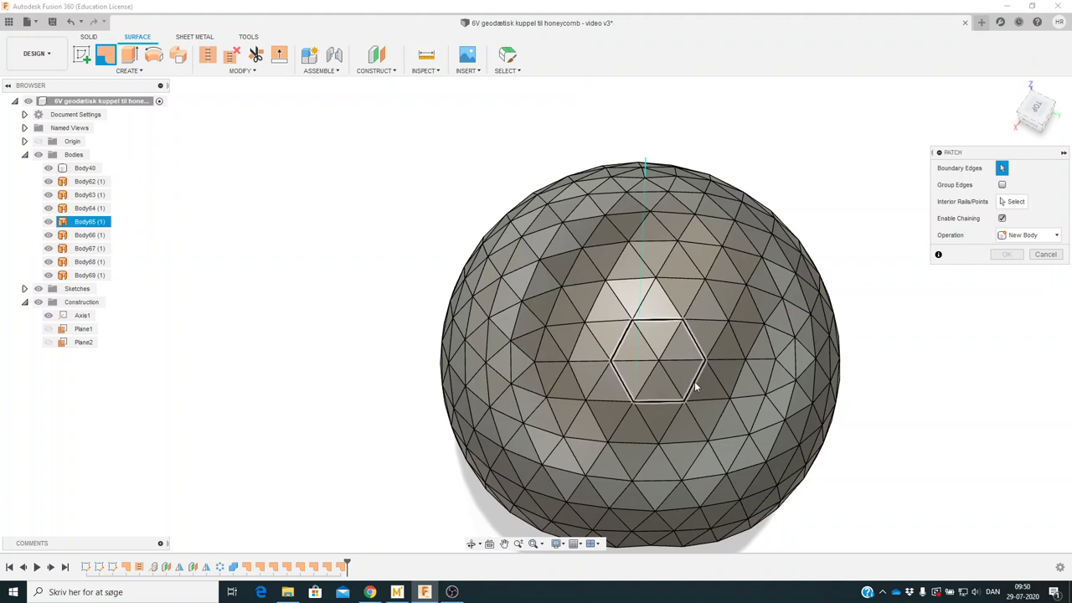
# - Patch a six-edge hexagon on the right as Body70, hiding the sphere to check it
pyautogui.click(757, 387)
pyautogui.click(758, 412)
pyautogui.click(721, 436)
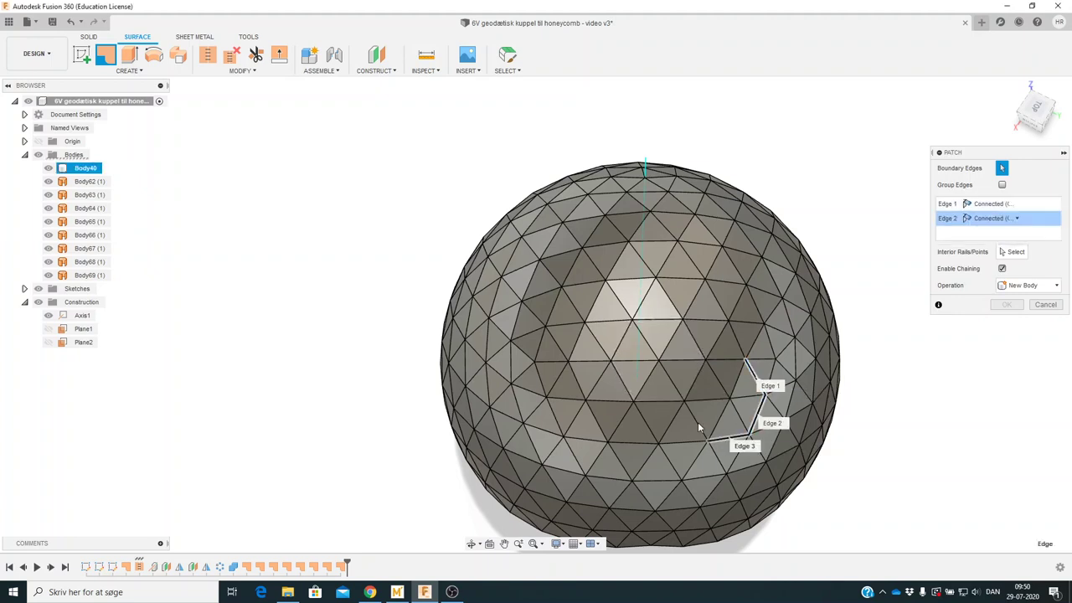
pyautogui.click(701, 426)
pyautogui.click(691, 387)
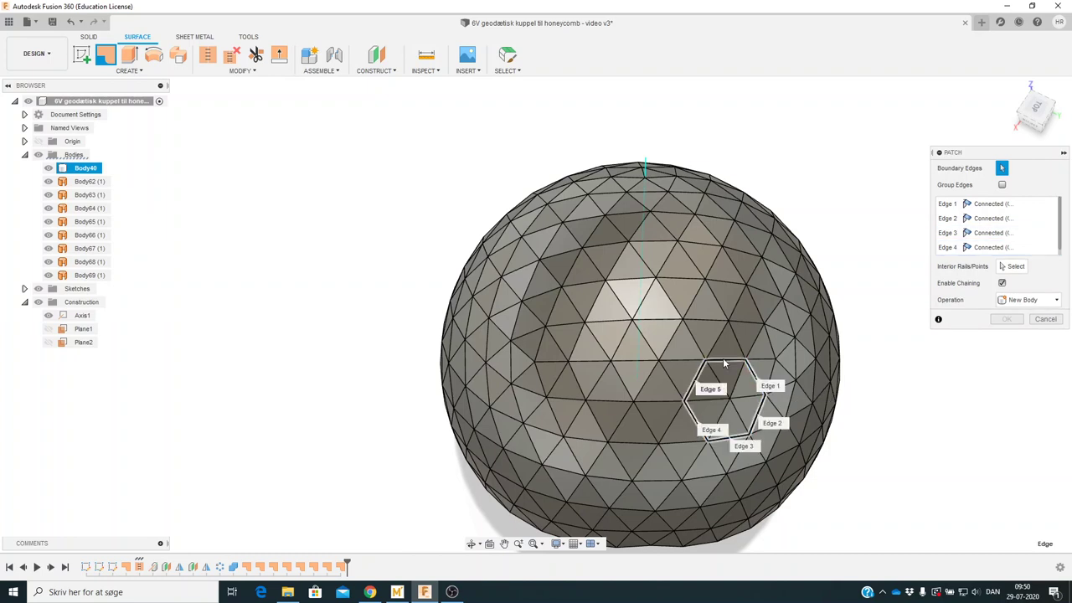
pyautogui.click(723, 361)
pyautogui.click(1006, 319)
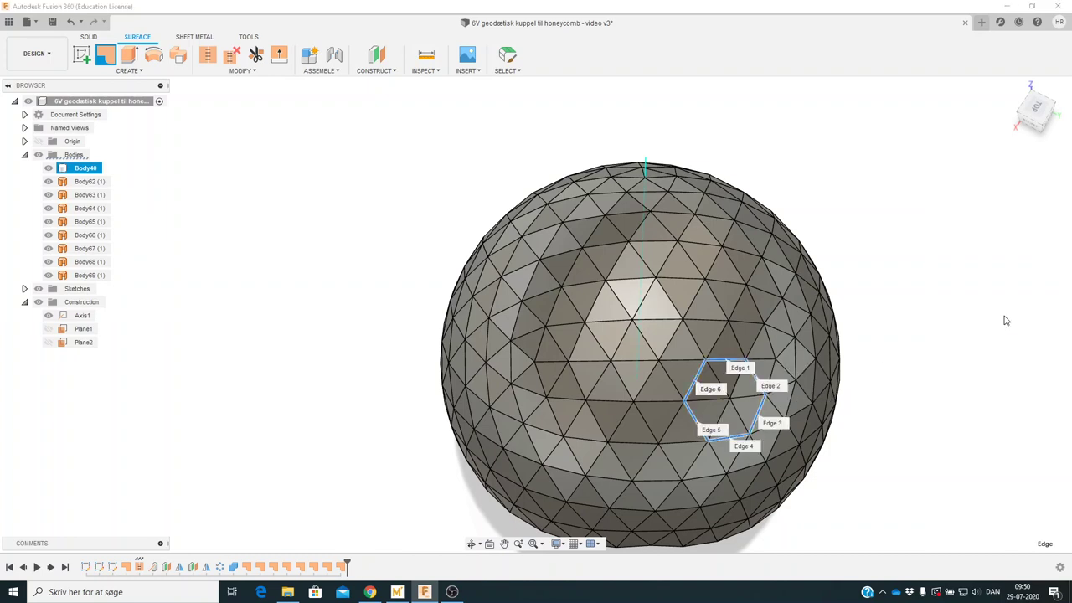
pyautogui.click(48, 168)
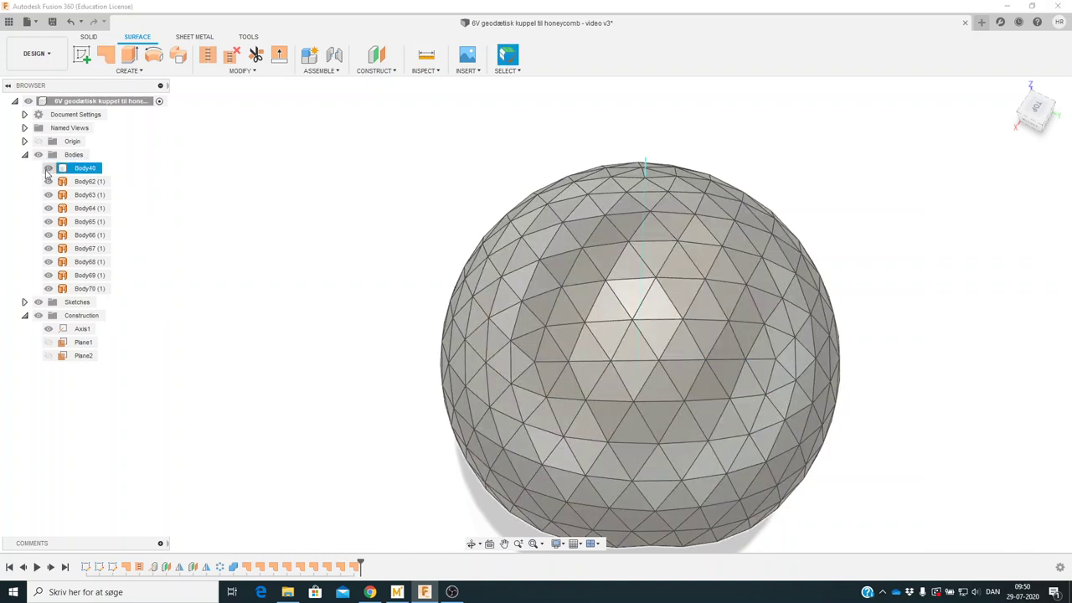
pyautogui.click(48, 169)
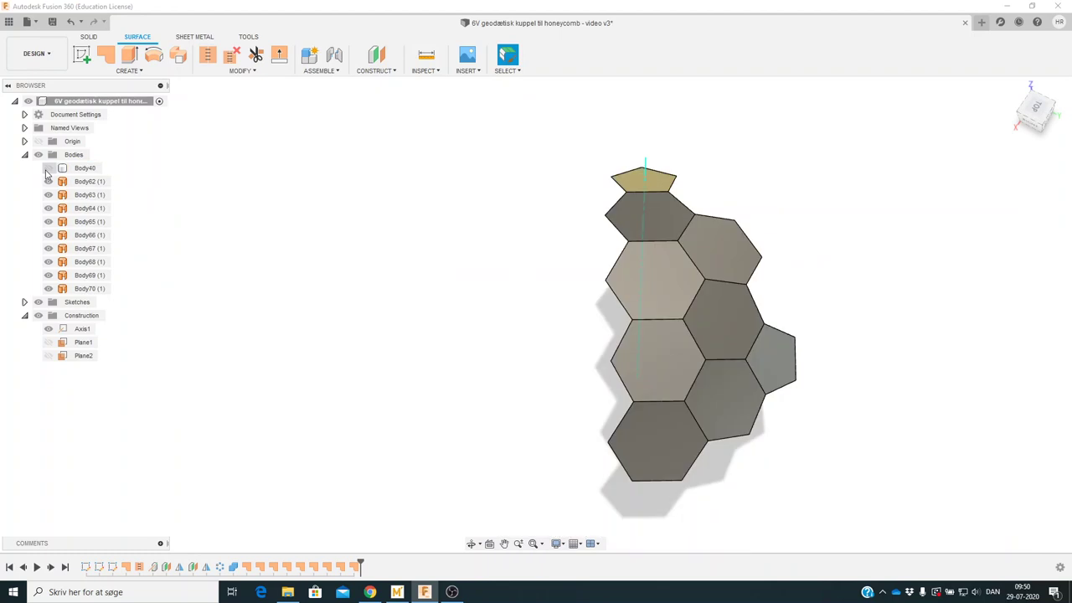
pyautogui.click(48, 169)
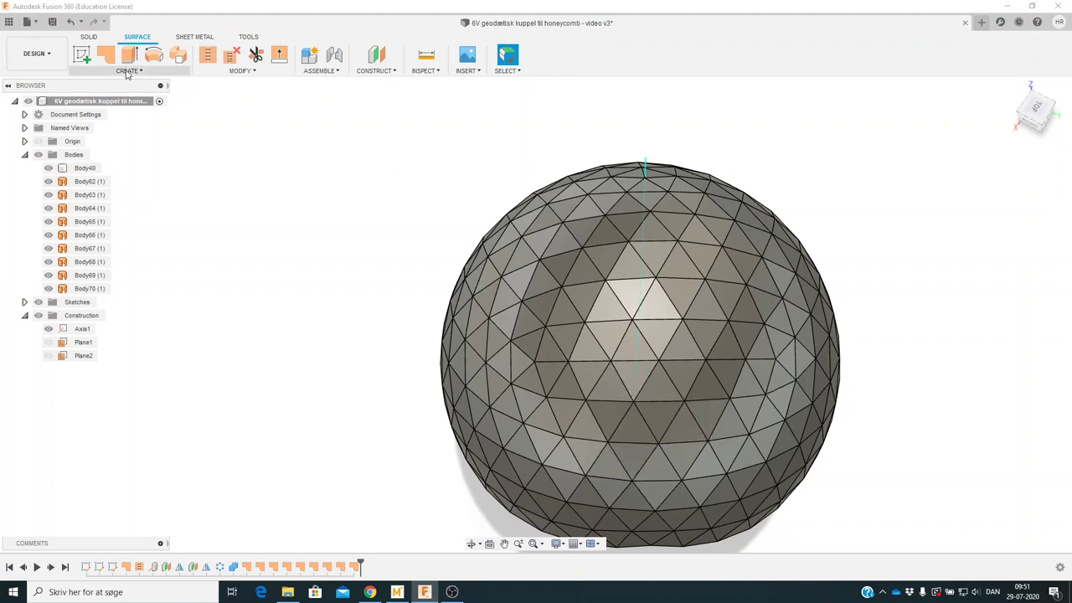
# - Patch the neighbouring hexagon as Body71, then show the sphere Body40 again
pyautogui.click(105, 54)
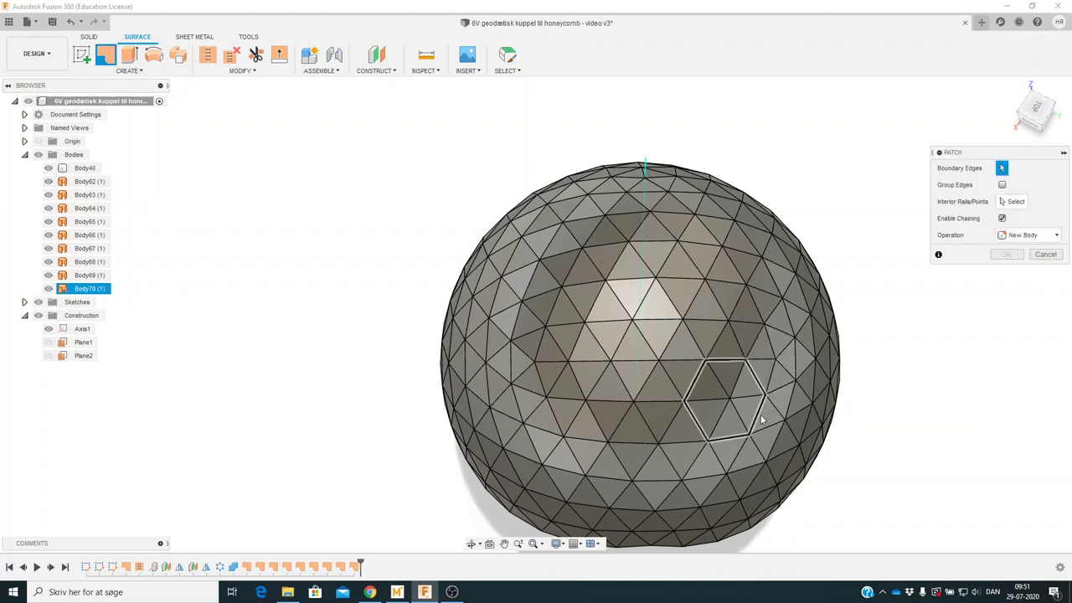
pyautogui.click(810, 403)
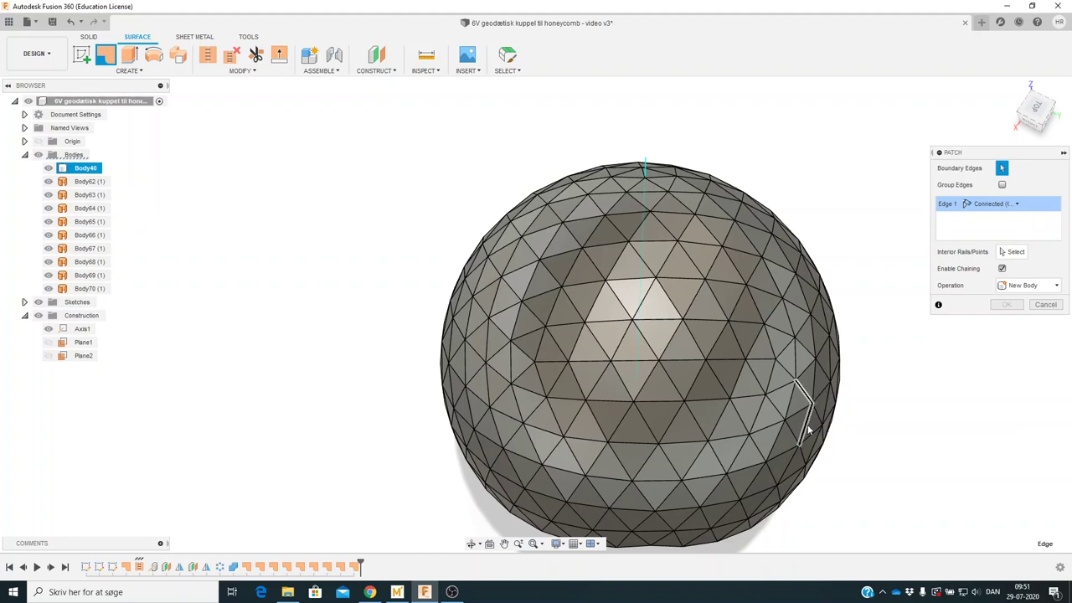
pyautogui.click(807, 432)
pyautogui.click(753, 445)
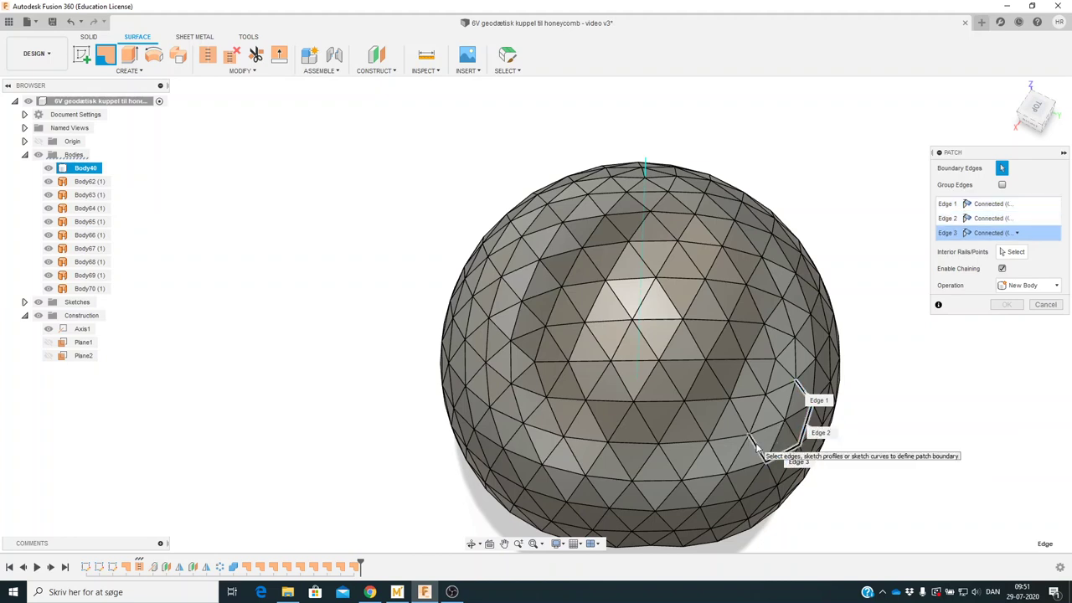
pyautogui.click(756, 440)
pyautogui.click(780, 394)
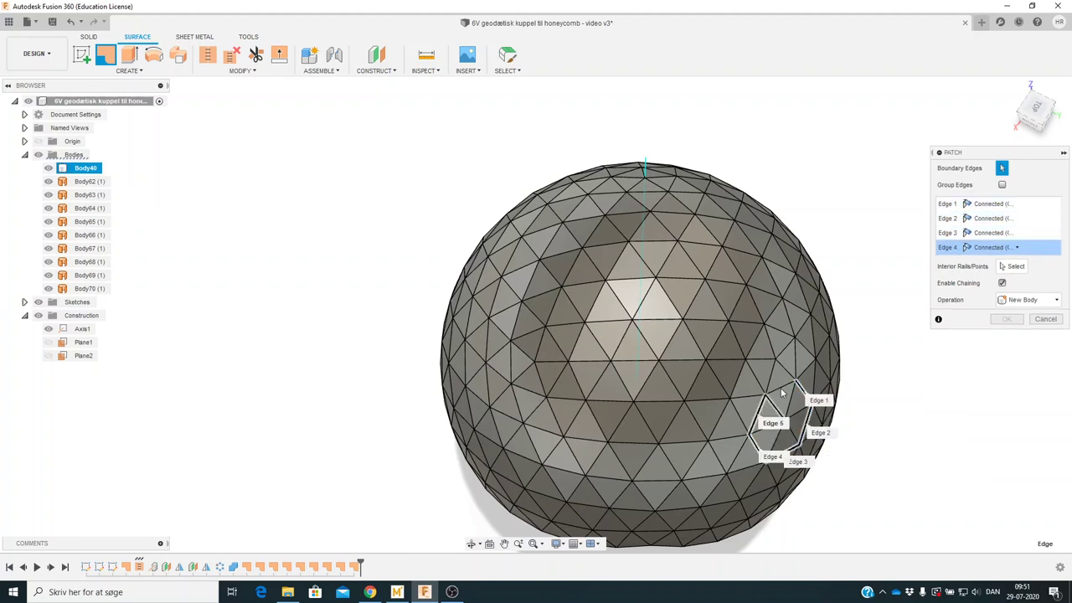
pyautogui.click(781, 392)
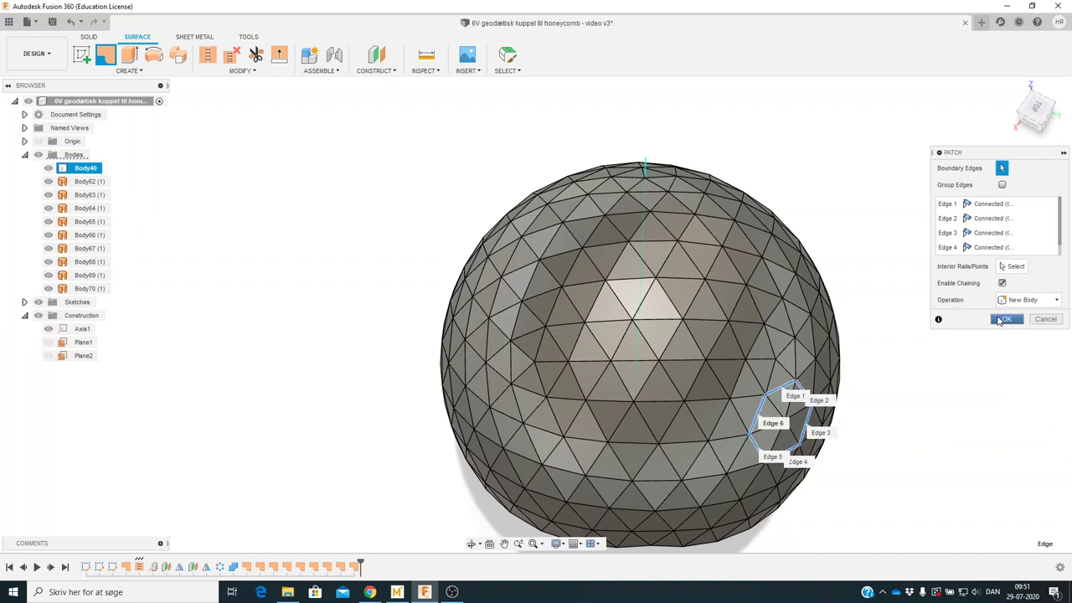
pyautogui.click(1001, 319)
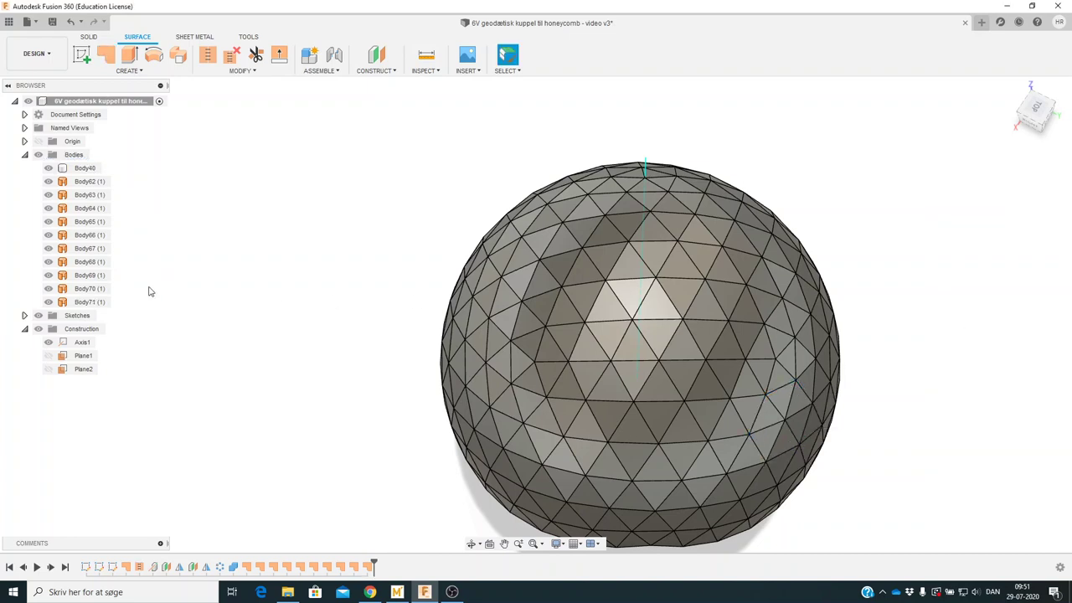
pyautogui.click(48, 168)
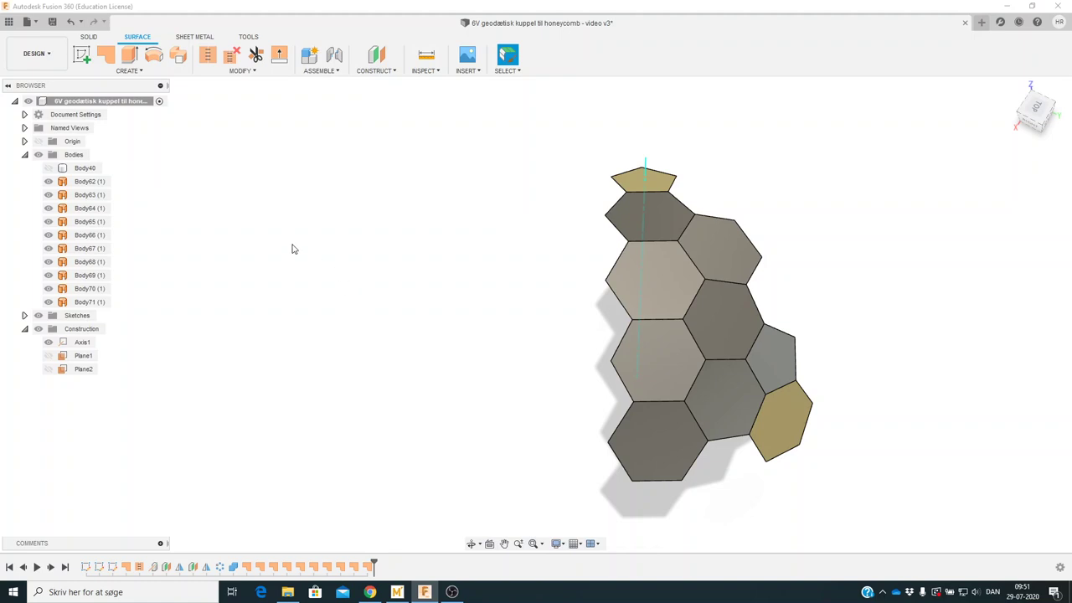
pyautogui.click(50, 171)
pyautogui.click(48, 169)
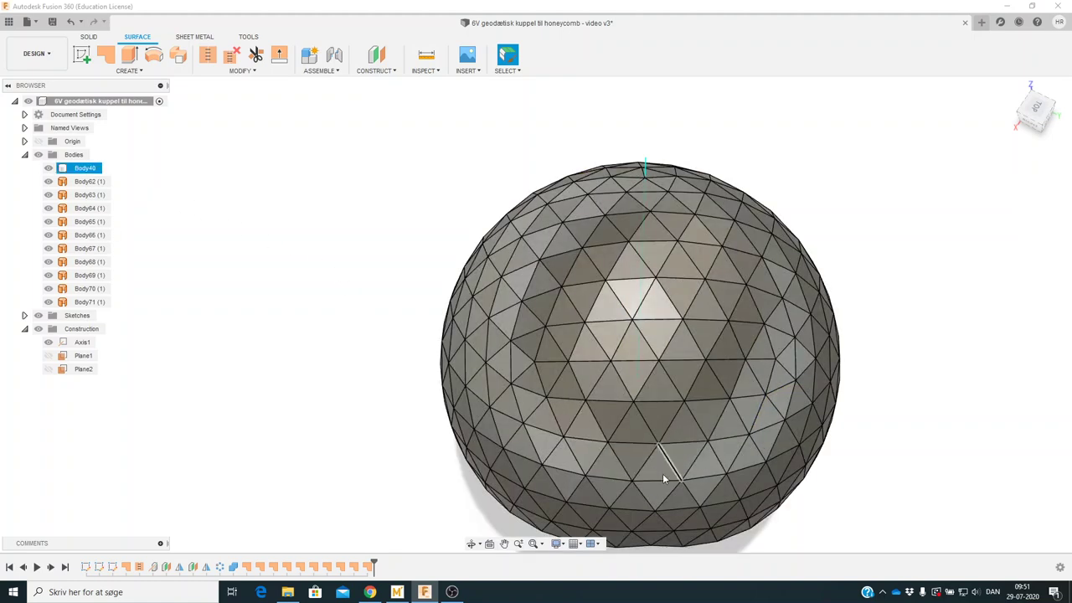
# - Patch the six edges of the lower hexagon as surface Body72
pyautogui.click(105, 54)
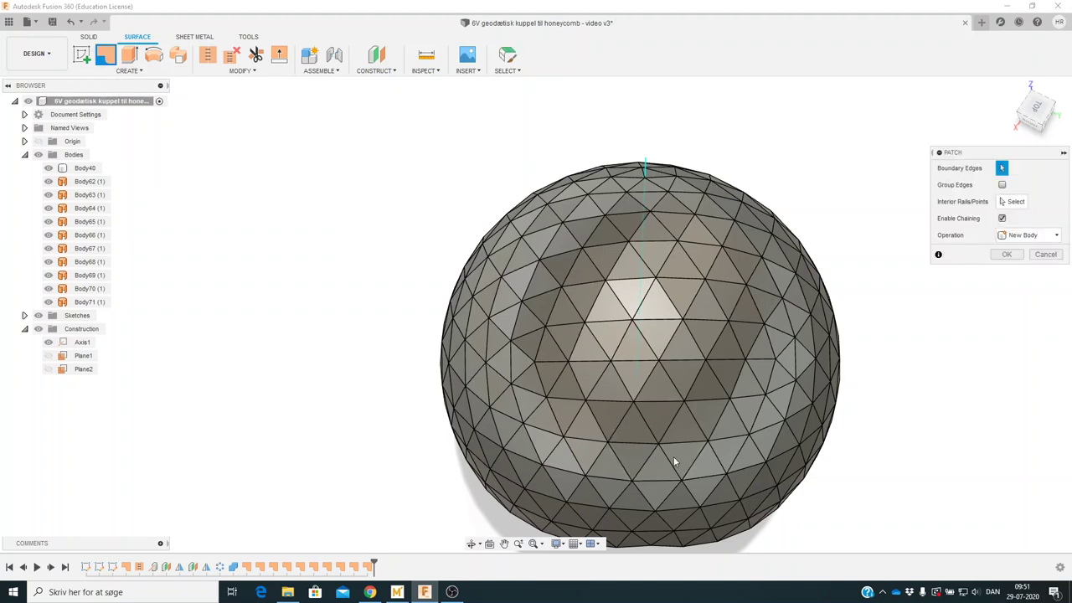
pyautogui.click(733, 444)
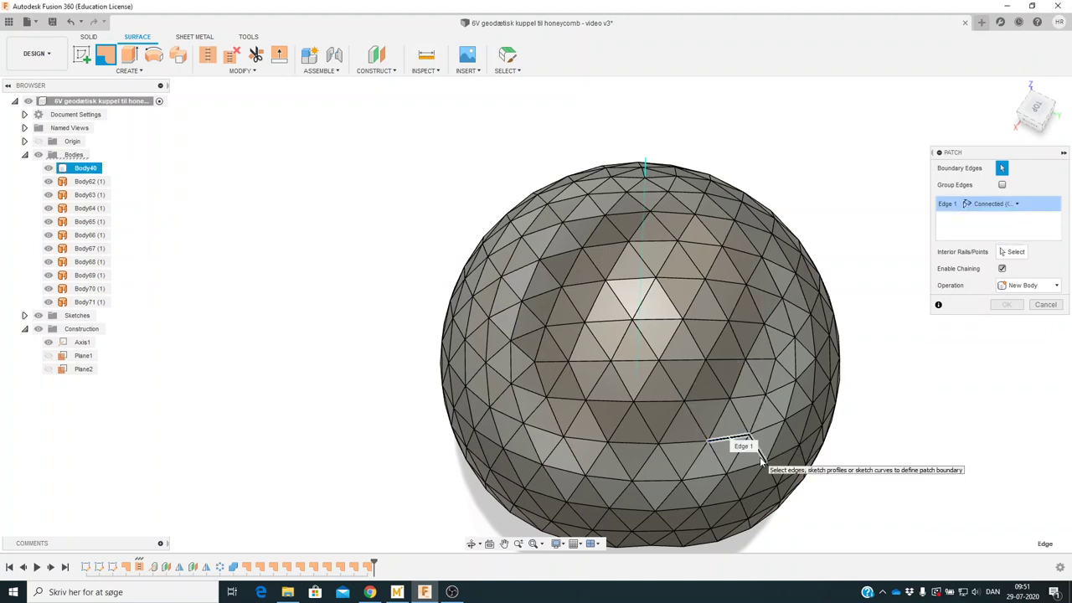
pyautogui.click(760, 457)
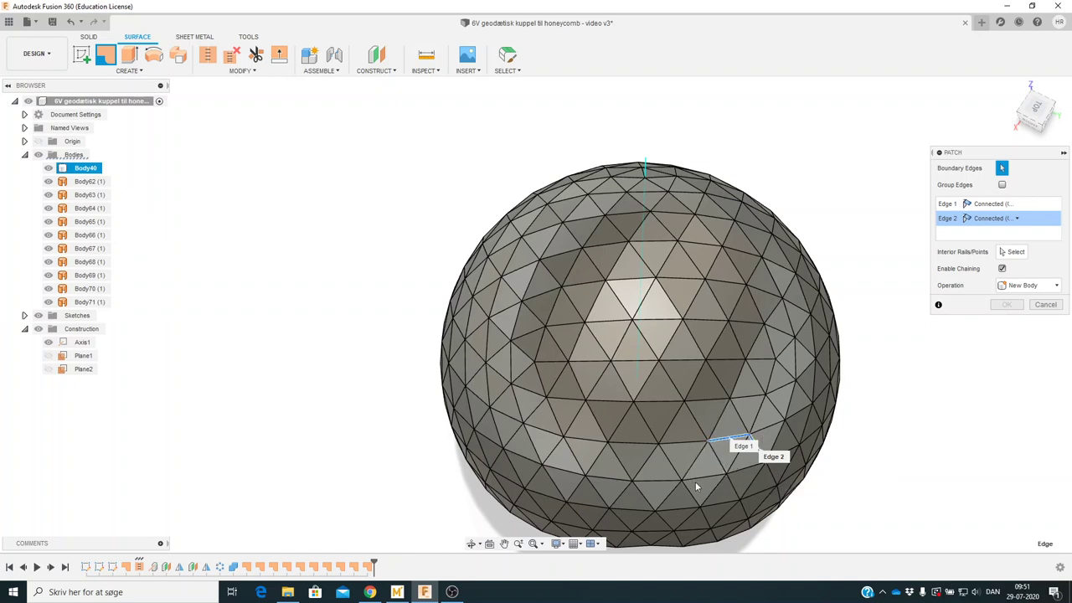
pyautogui.click(741, 494)
pyautogui.click(720, 504)
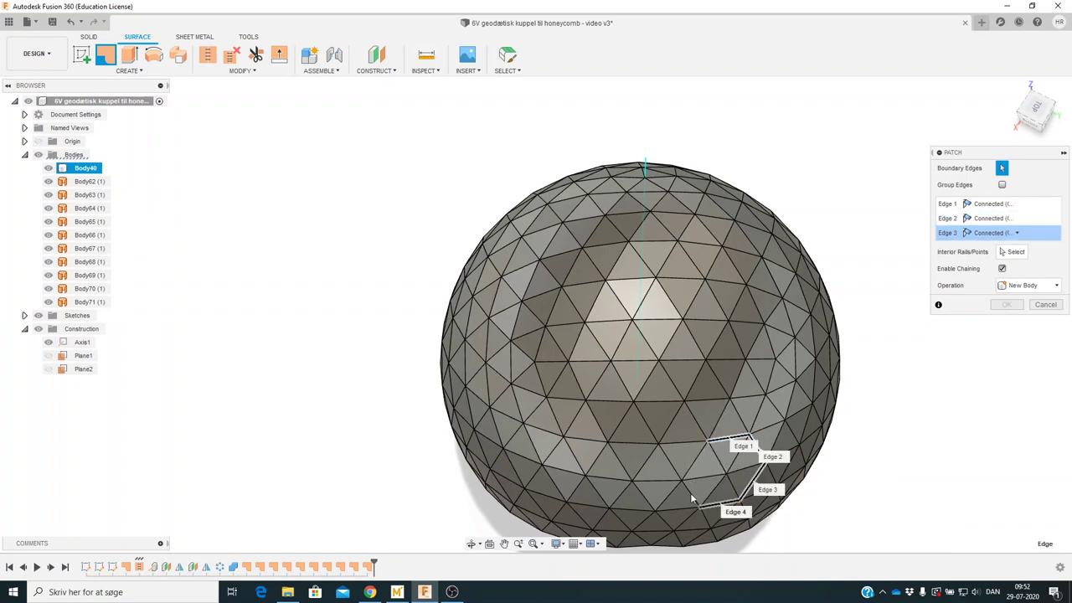
pyautogui.click(690, 482)
pyautogui.click(691, 466)
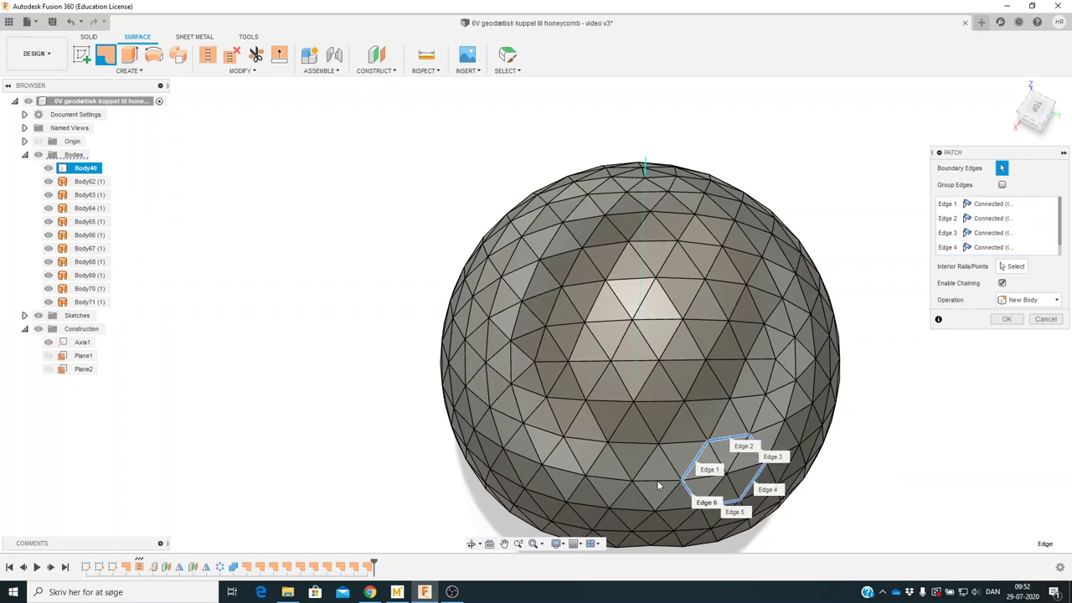
pyautogui.click(1006, 319)
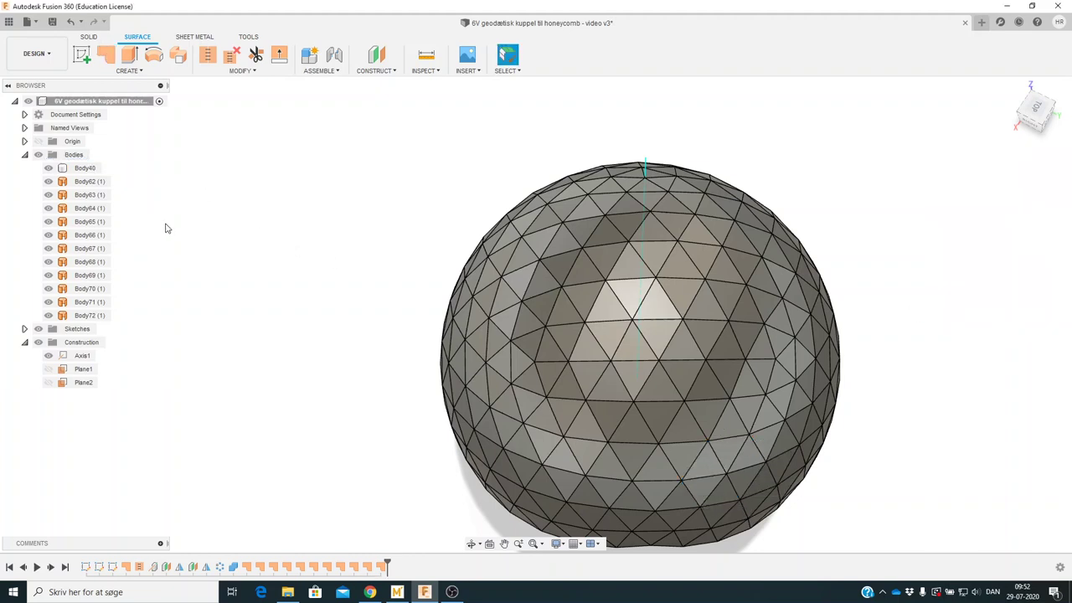
# - Toggle Body40's visibility repeatedly to compare the sphere with the eleven patches
pyautogui.click(47, 168)
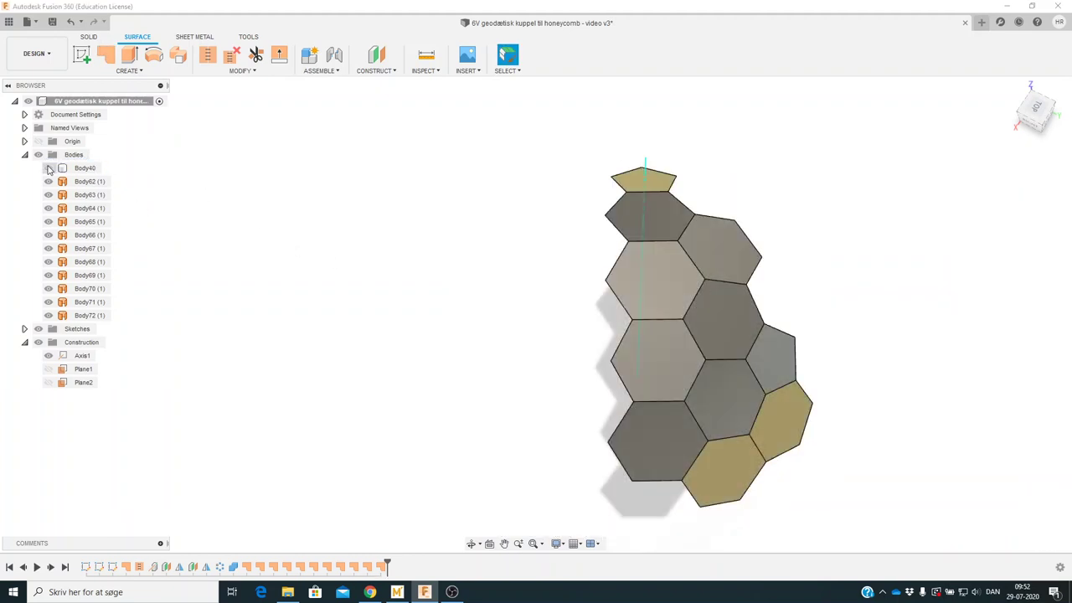
pyautogui.click(48, 168)
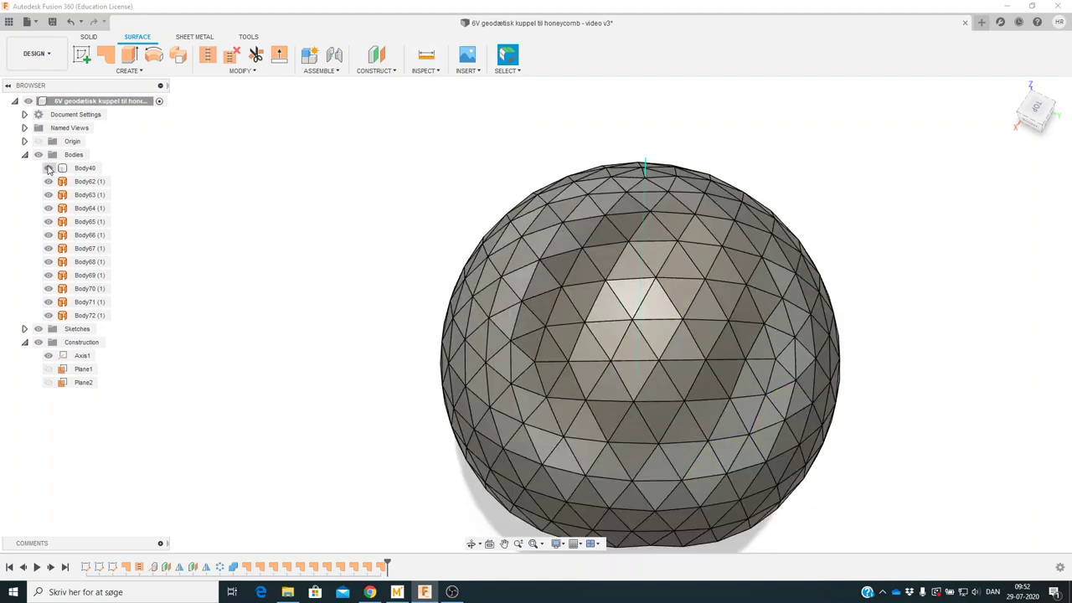
pyautogui.click(47, 168)
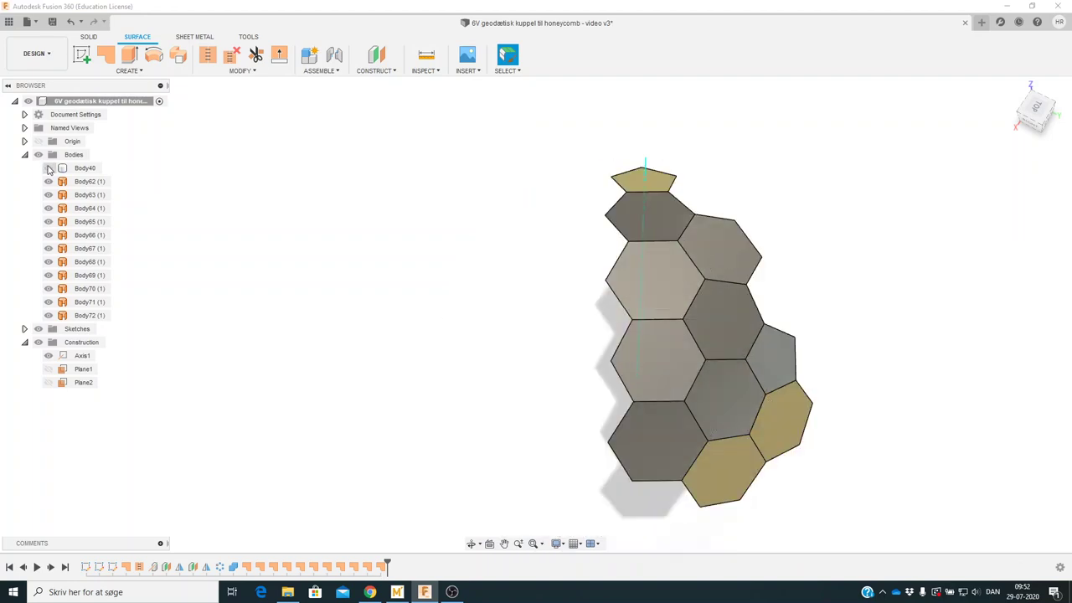
pyautogui.click(48, 168)
pyautogui.click(48, 168)
pyautogui.click(47, 168)
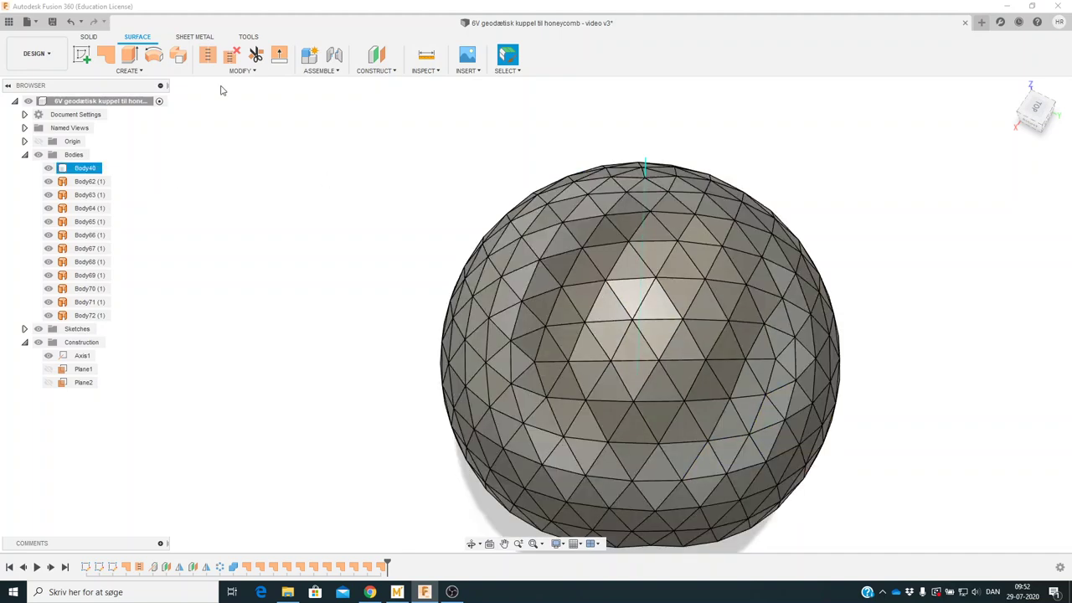
pyautogui.click(109, 54)
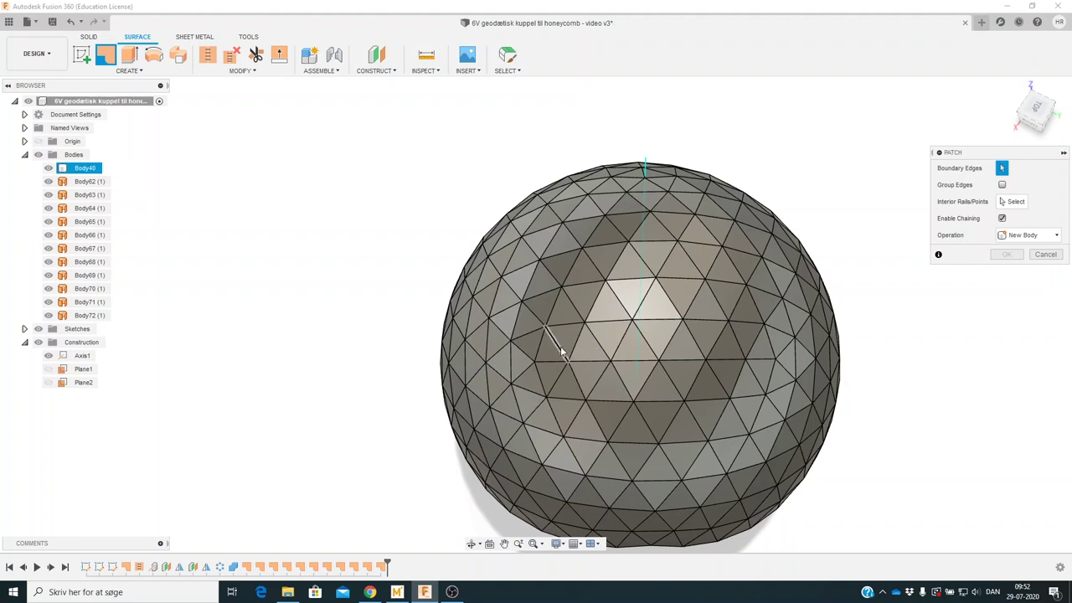
# - Patch the left-side hexagon's edge loop as surface Body73
pyautogui.click(559, 349)
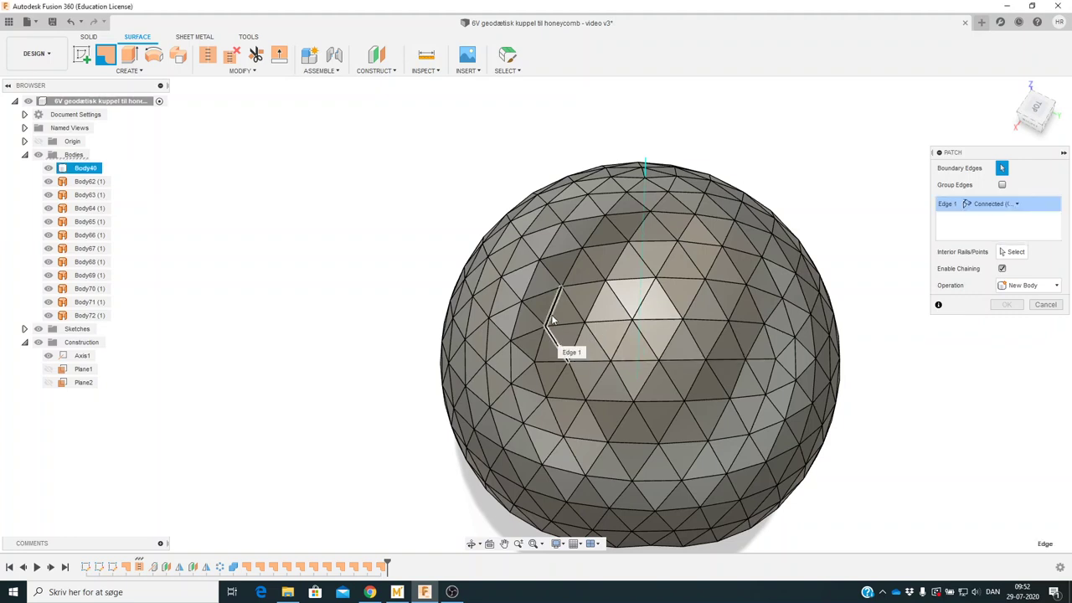
pyautogui.click(581, 283)
pyautogui.click(622, 305)
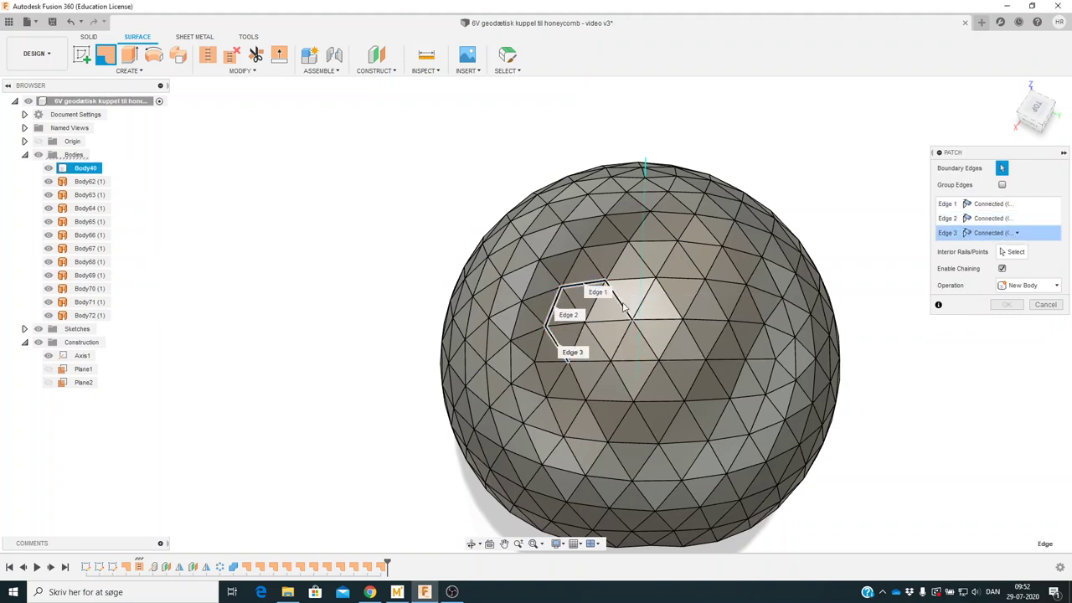
pyautogui.click(622, 342)
pyautogui.click(601, 362)
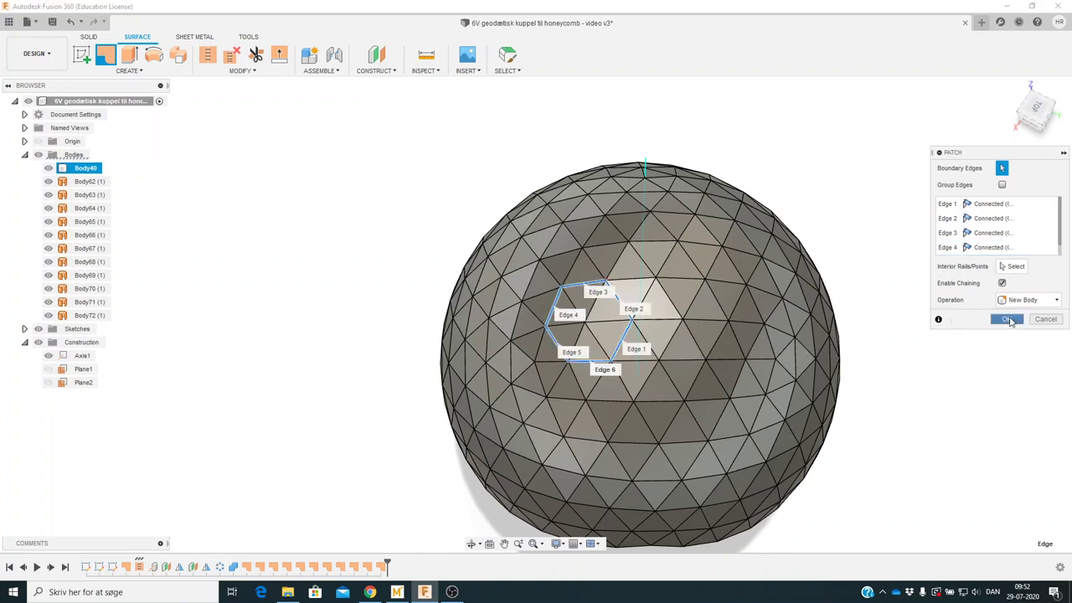
pyautogui.click(1007, 319)
# - Toggle Body40 to compare, leaving the sphere hidden so only the patches show
pyautogui.click(49, 169)
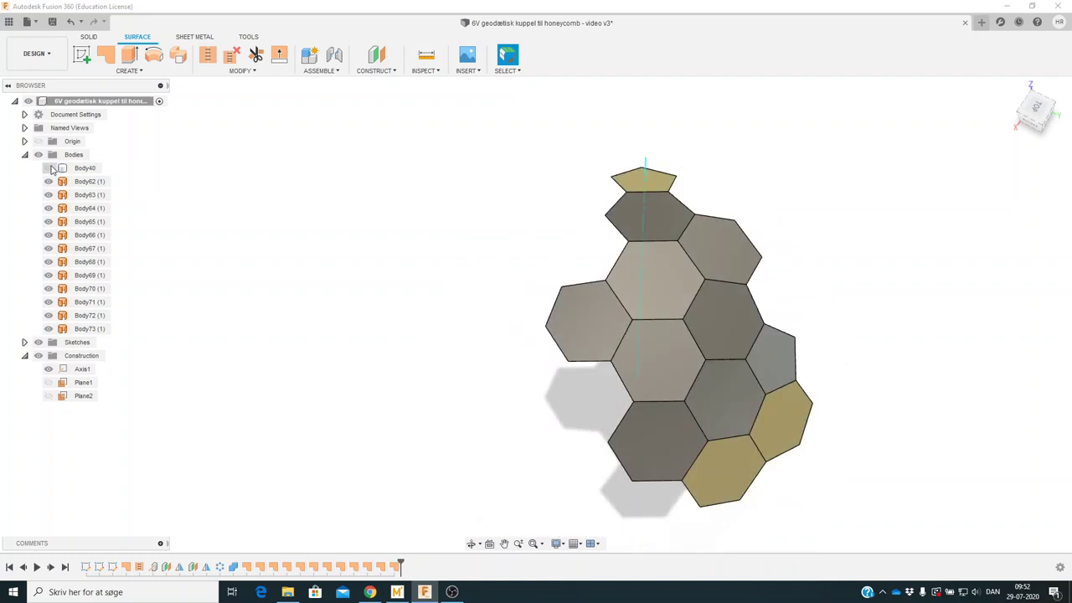
pyautogui.click(48, 168)
pyautogui.click(49, 169)
pyautogui.click(48, 168)
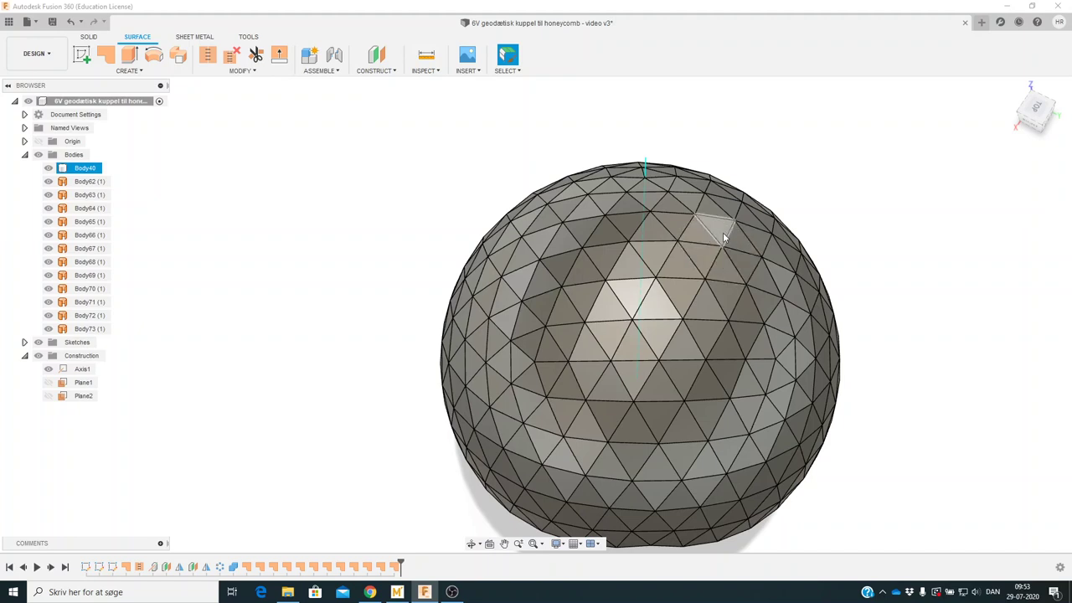
pyautogui.click(47, 168)
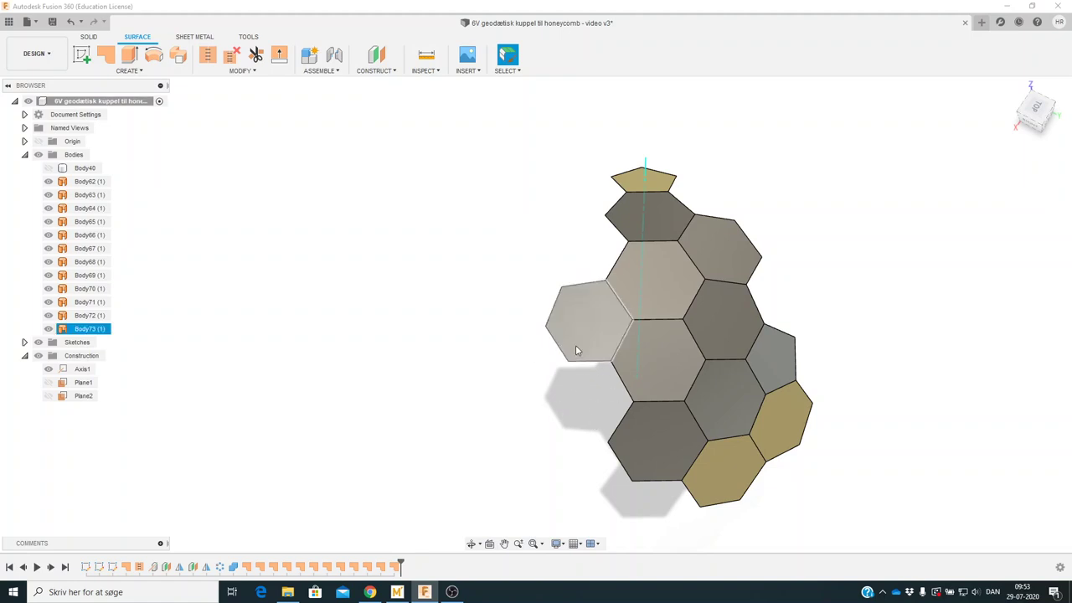
# - With Body40 shown again, patch the lower-left hexagon's six edges as Body74
pyautogui.click(103, 56)
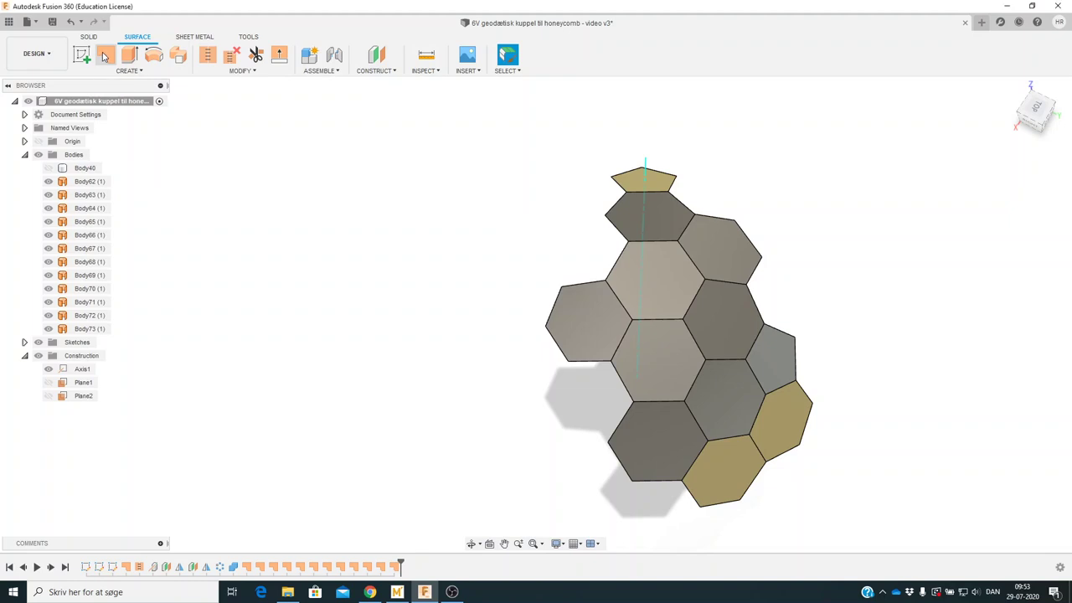
pyautogui.click(50, 169)
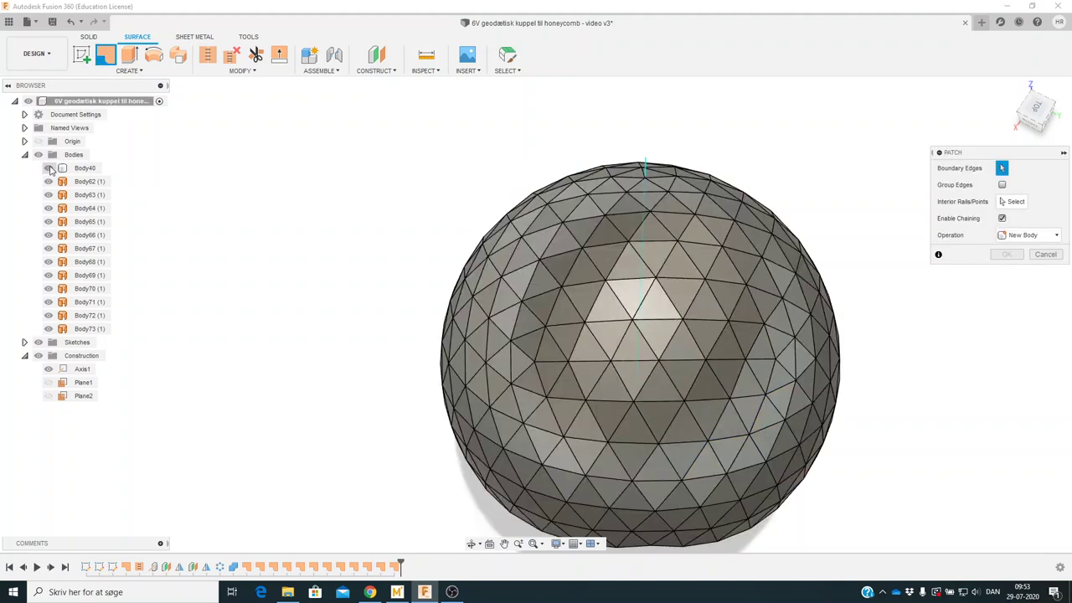
pyautogui.click(559, 379)
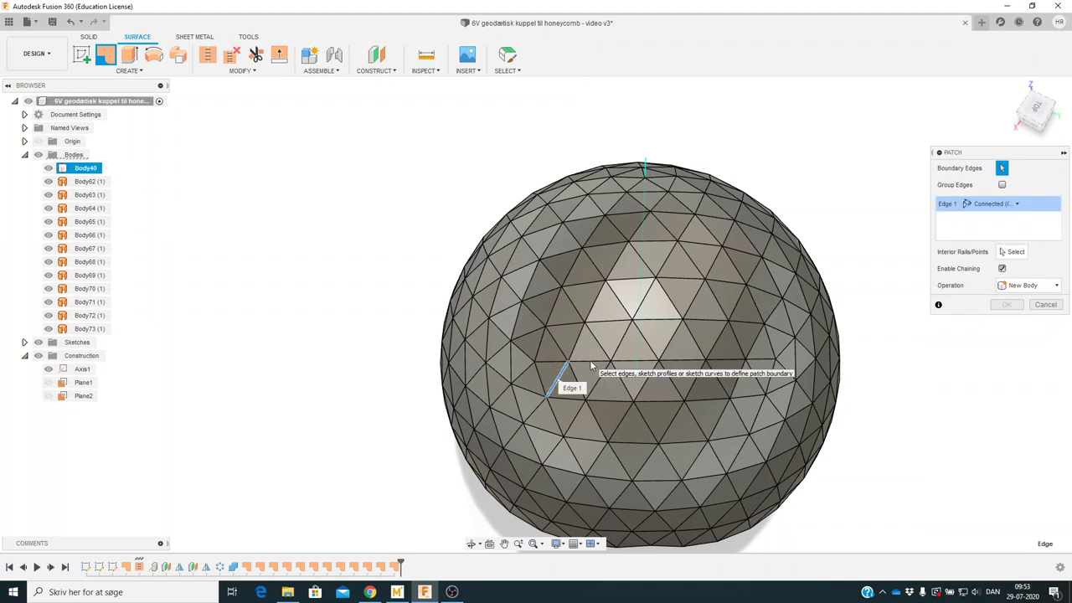
pyautogui.click(595, 365)
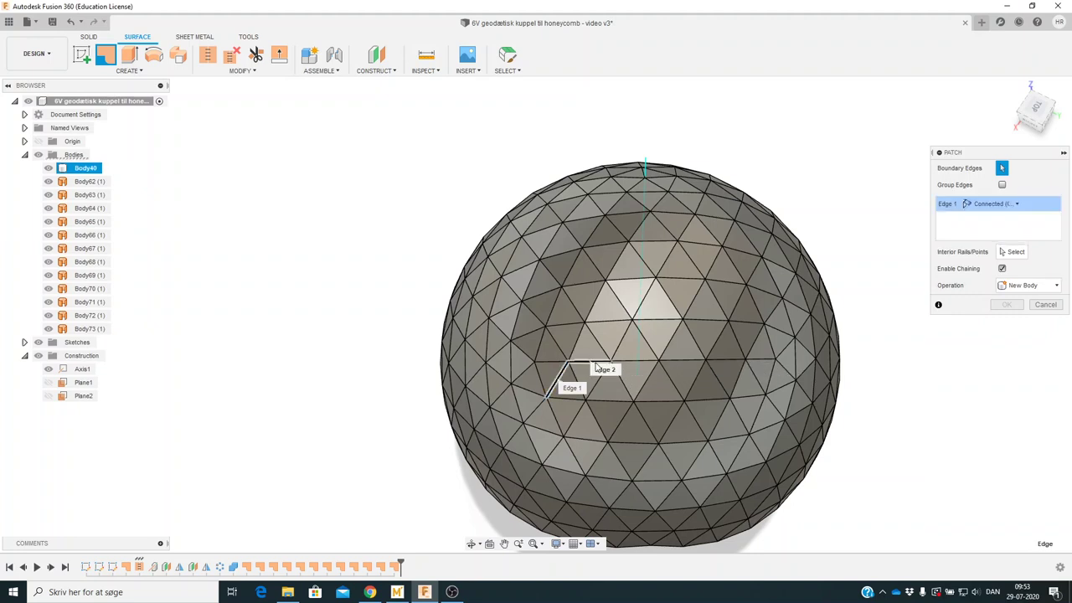
pyautogui.click(626, 423)
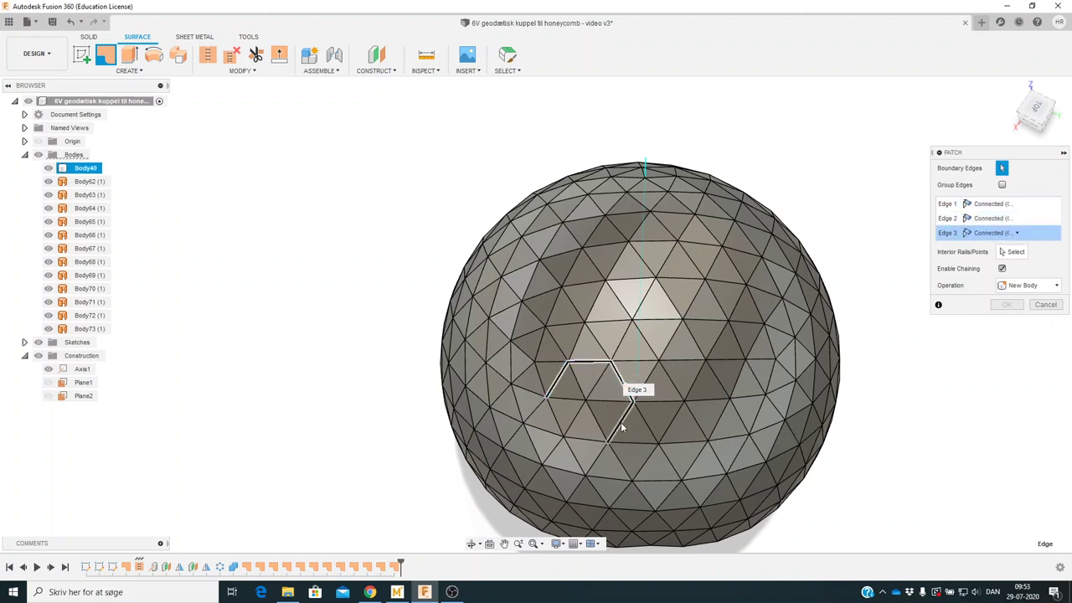
pyautogui.click(622, 425)
pyautogui.click(596, 438)
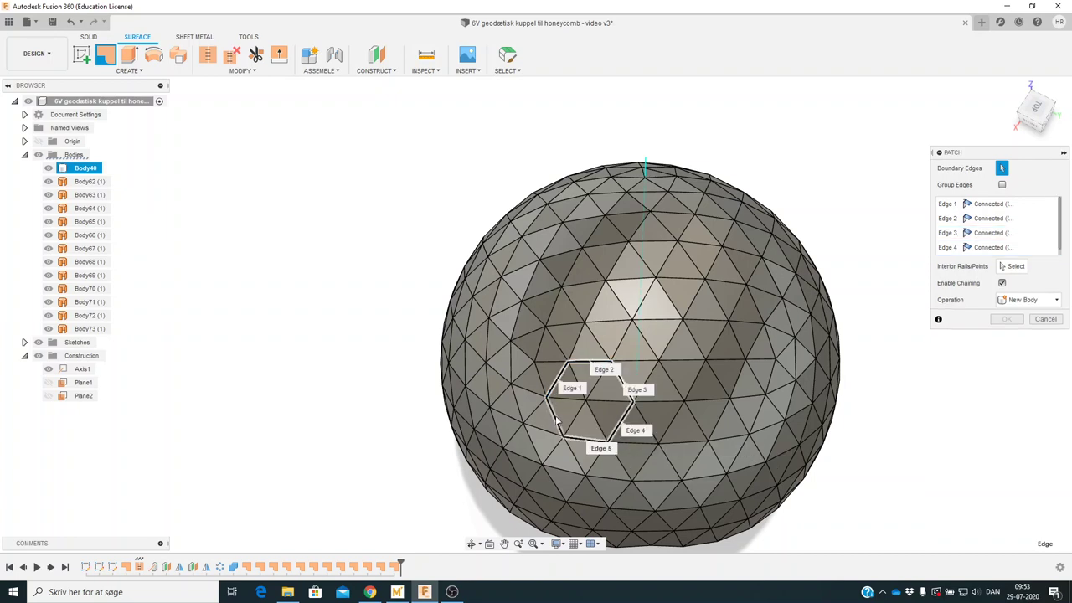
pyautogui.click(555, 421)
pyautogui.click(1003, 321)
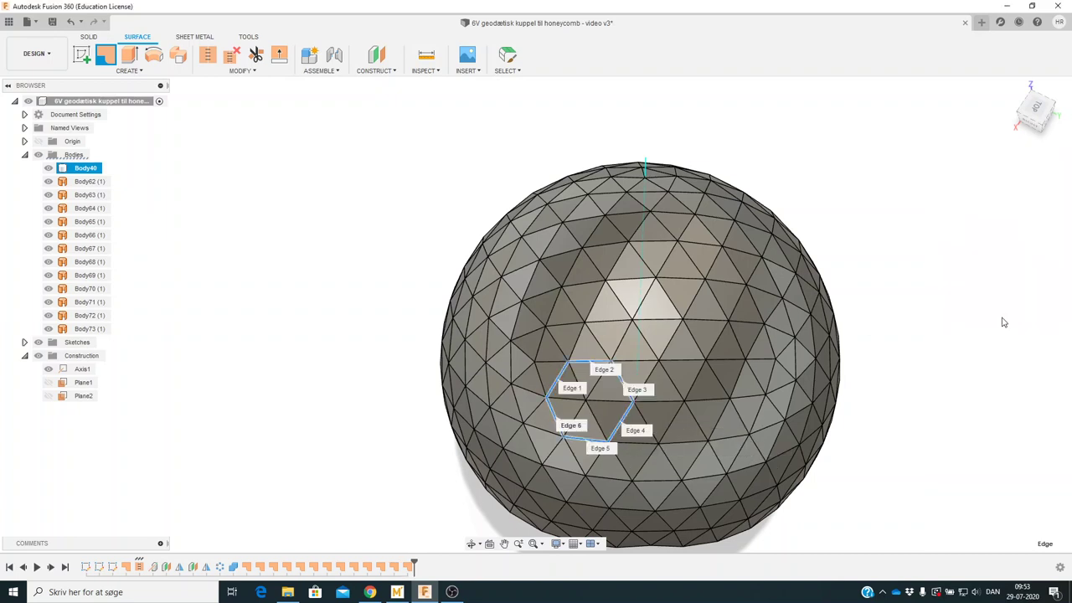
# - Hide and reshow the sphere to inspect the new Body74 patch
pyautogui.click(47, 168)
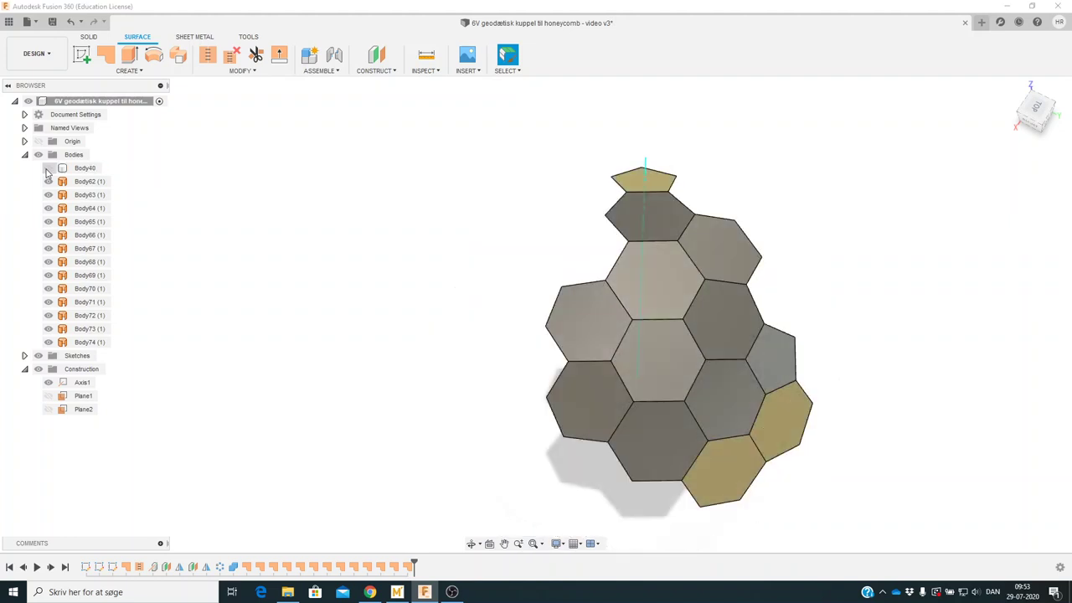
pyautogui.click(48, 168)
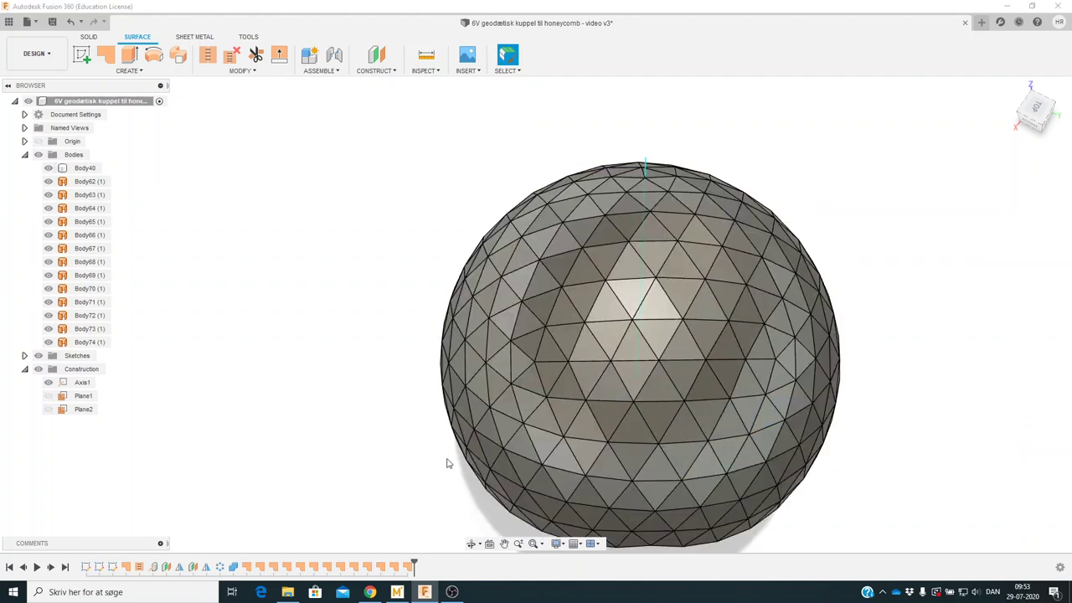
pyautogui.click(105, 55)
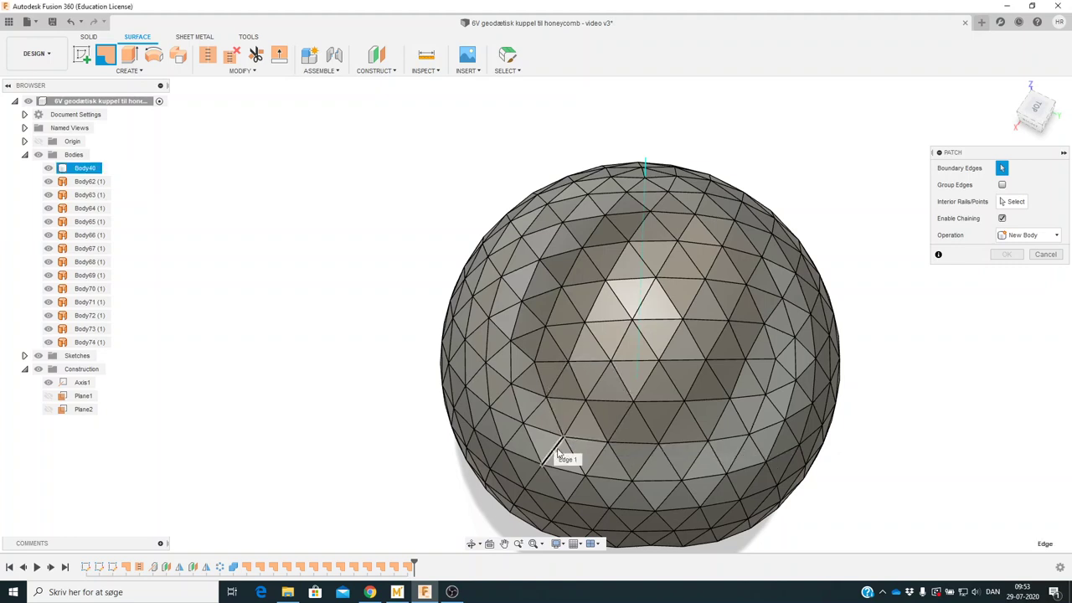
# - Patch the six edges of the lower hexagon to create surface Body75
pyautogui.click(554, 453)
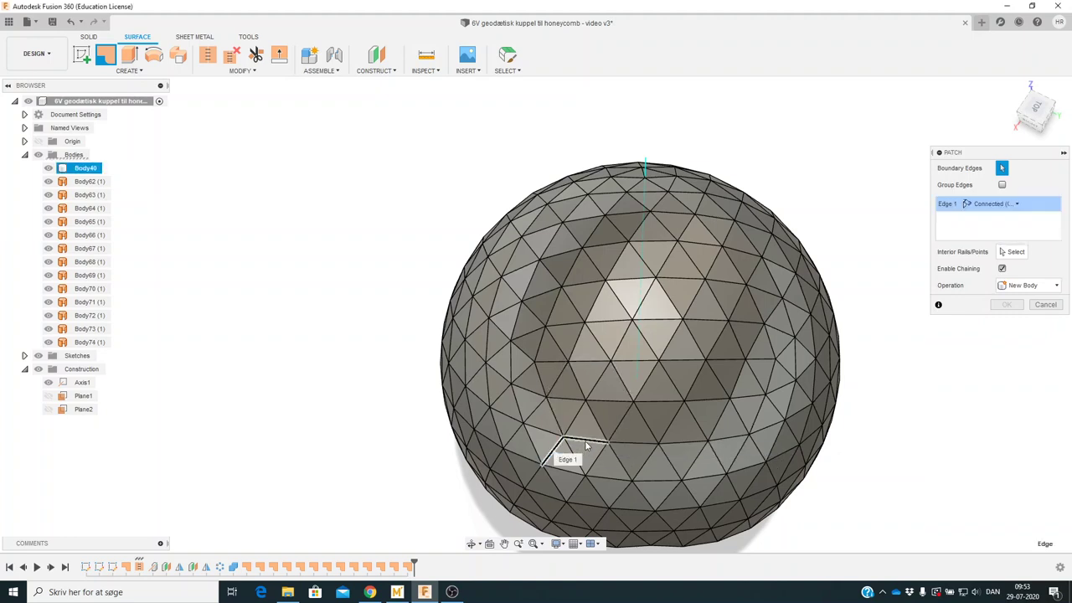
pyautogui.click(627, 465)
pyautogui.click(627, 479)
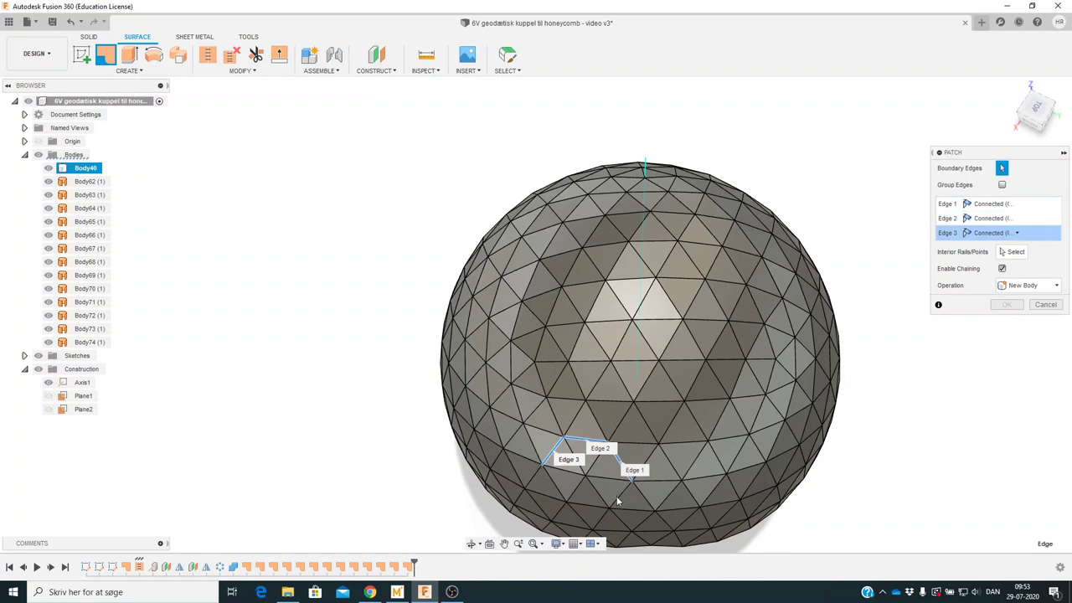
pyautogui.click(595, 504)
pyautogui.click(553, 489)
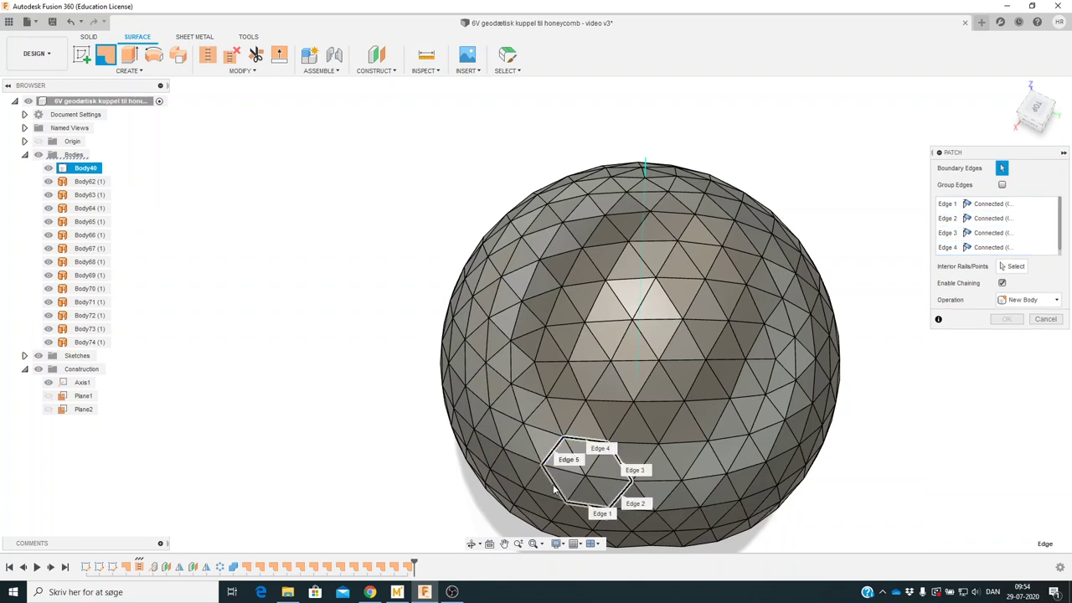
pyautogui.click(553, 490)
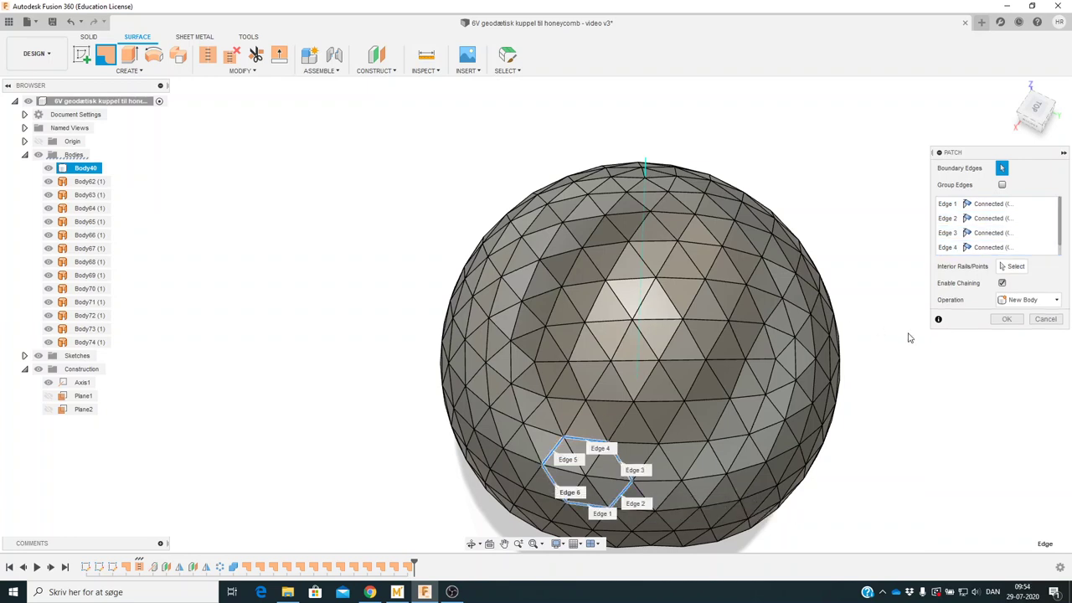
pyautogui.click(1007, 319)
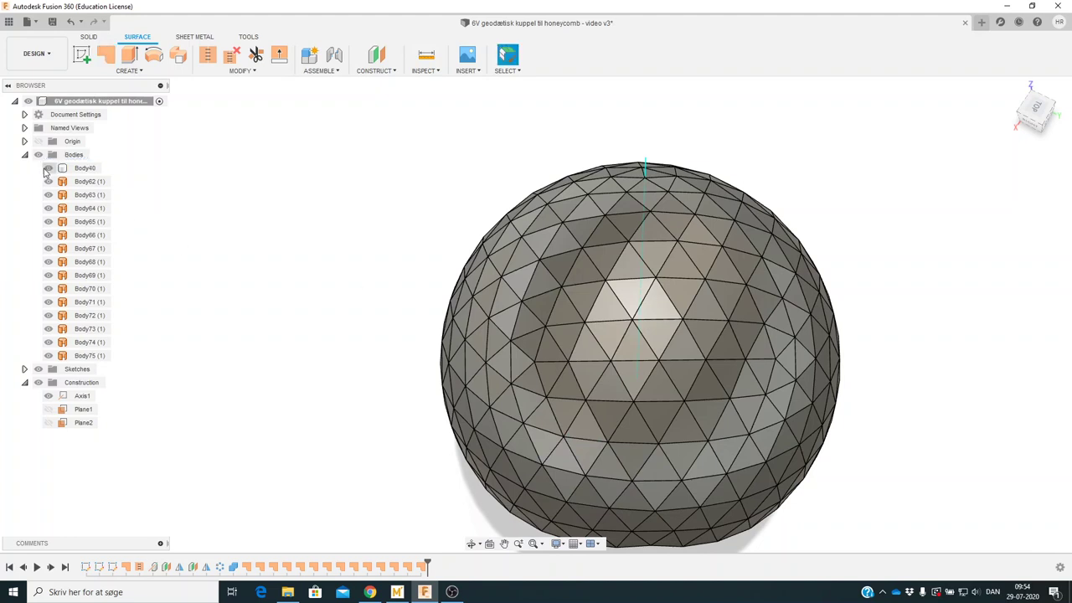
# - Hide and show sphere Body40 twice to compare the patches, then select it
pyautogui.click(48, 168)
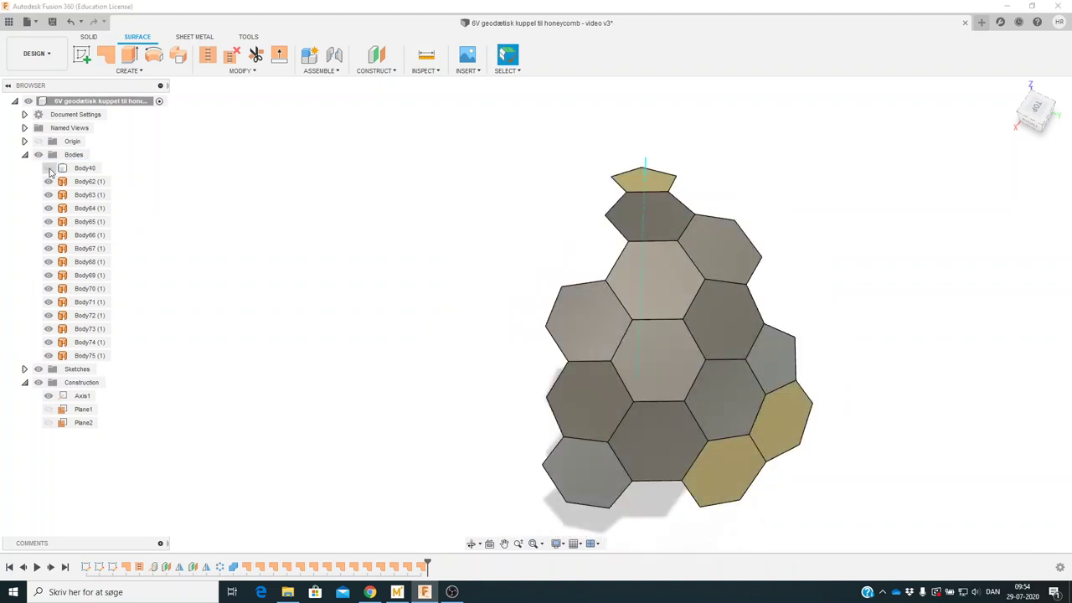
pyautogui.click(49, 168)
pyautogui.click(49, 168)
pyautogui.click(49, 169)
pyautogui.click(511, 384)
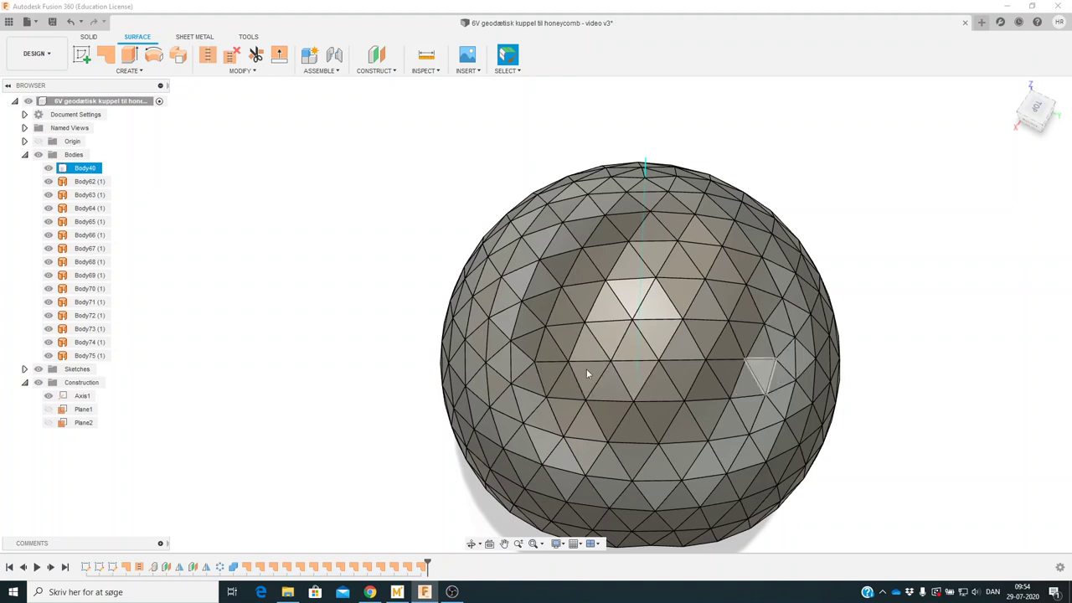
# - Clear the selection, toggle the geodesic sphere off and on, and select Body40
pyautogui.press('Escape')
pyautogui.click(47, 169)
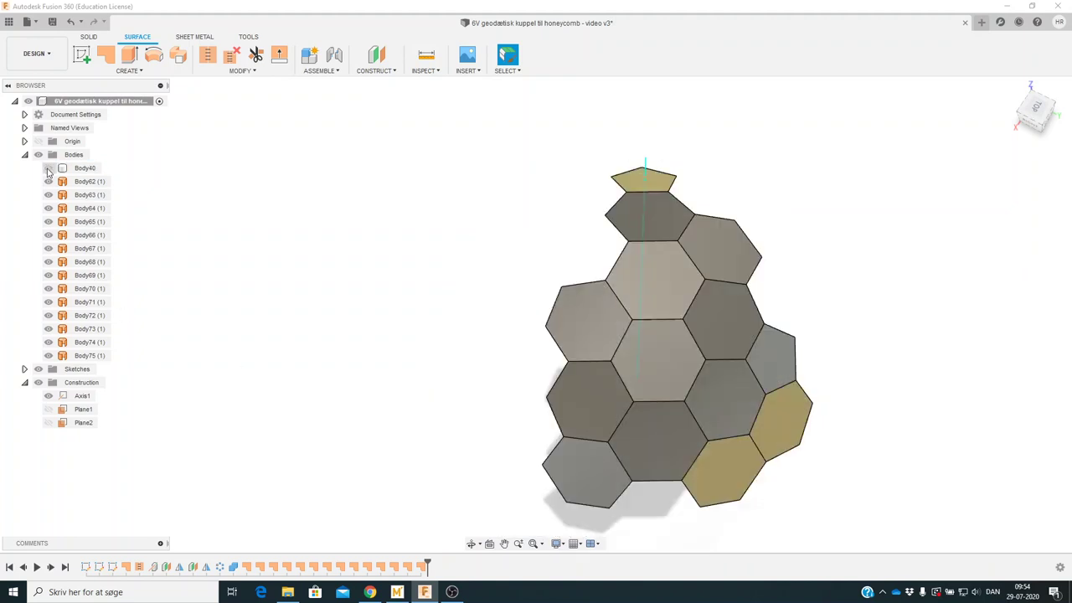
pyautogui.click(48, 168)
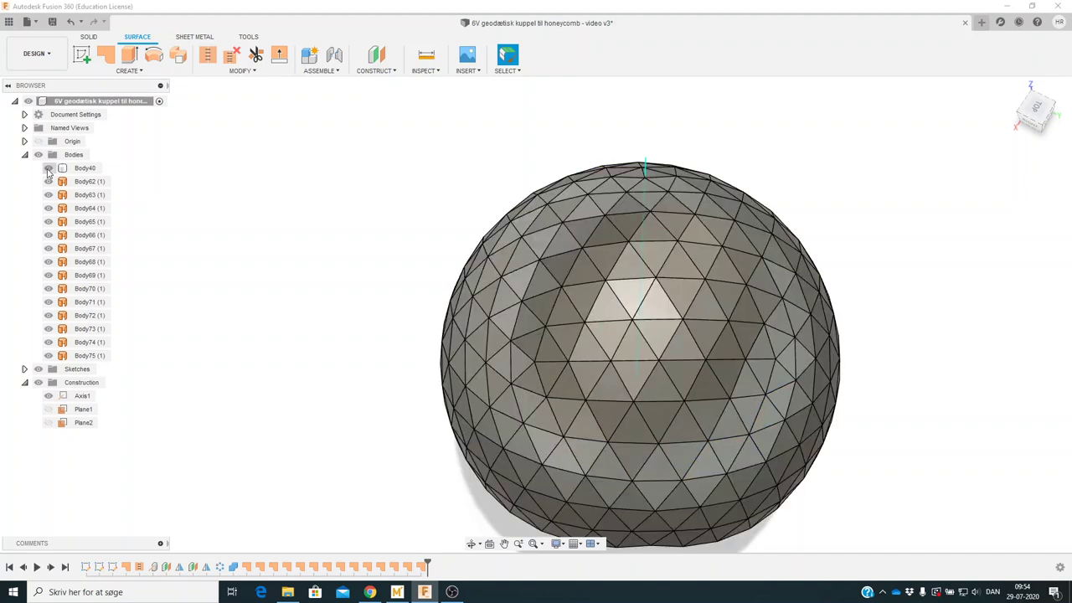
pyautogui.click(502, 389)
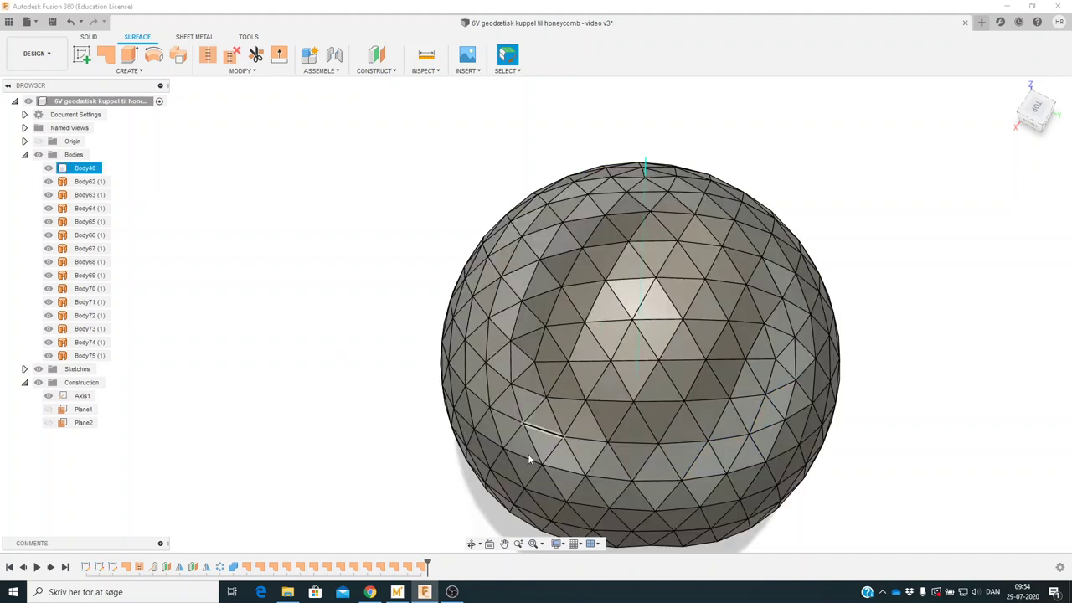
# - Select a dozen sphere triangles to check which body each belongs to
pyautogui.click(803, 381)
pyautogui.click(804, 380)
pyautogui.click(789, 383)
pyautogui.click(767, 444)
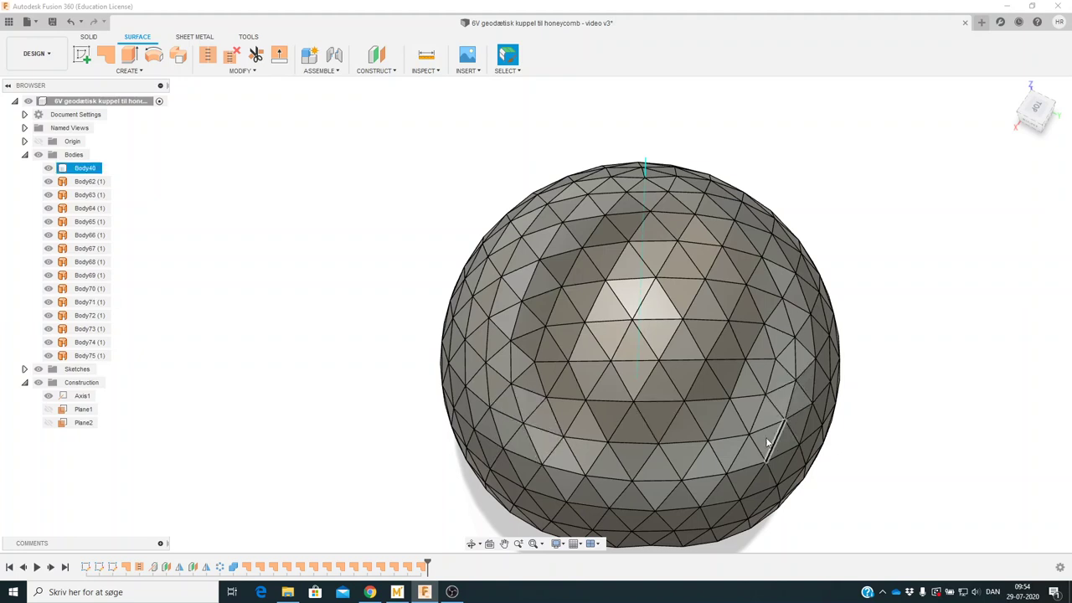
pyautogui.click(799, 390)
pyautogui.click(798, 439)
pyautogui.click(798, 394)
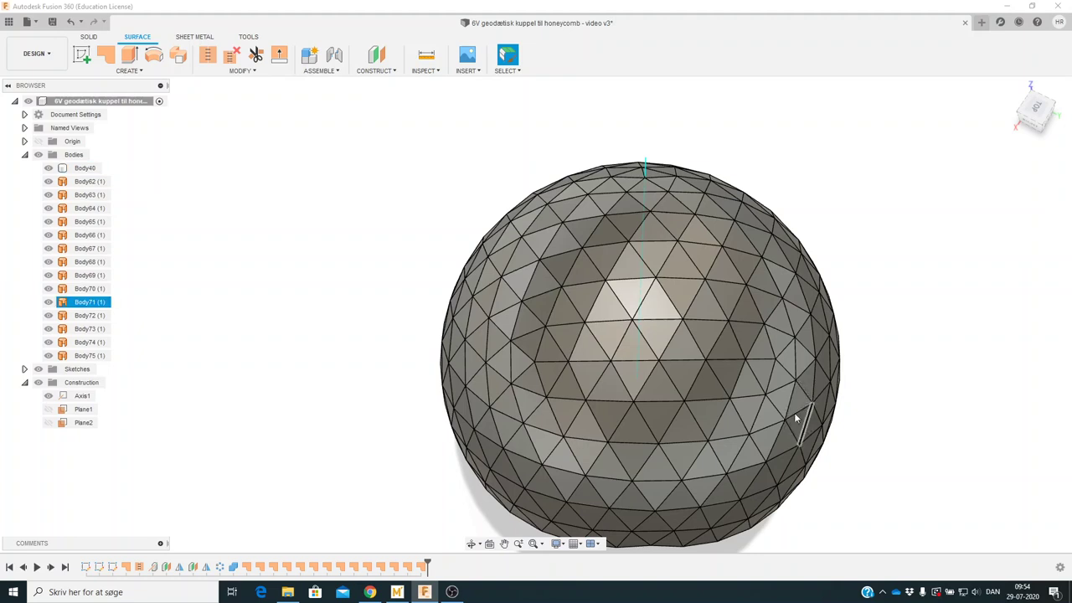
pyautogui.click(800, 414)
pyautogui.click(760, 336)
pyautogui.click(682, 210)
pyautogui.click(782, 390)
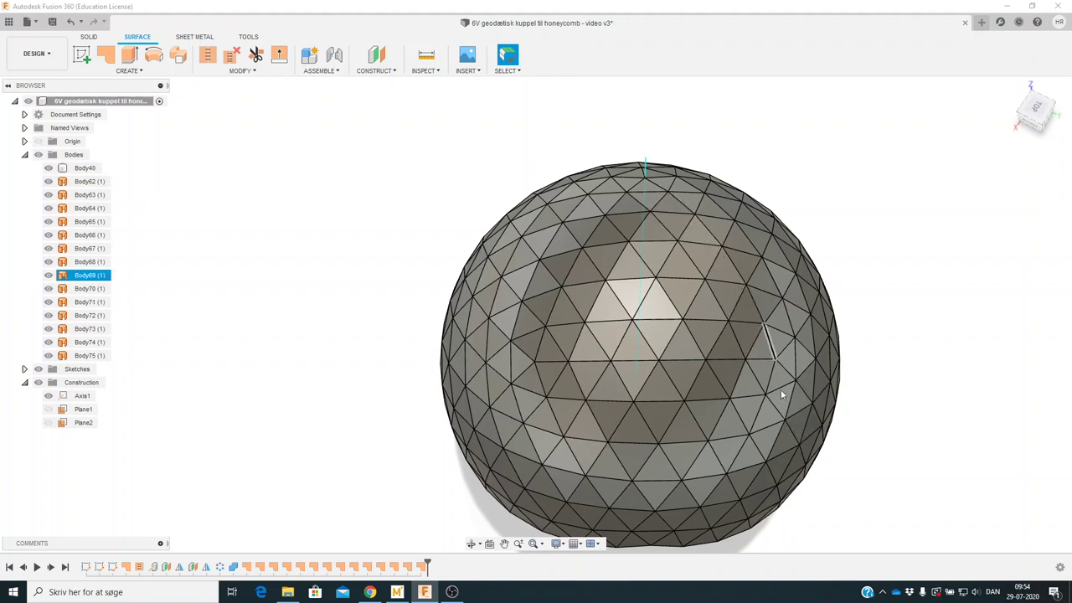
pyautogui.click(753, 400)
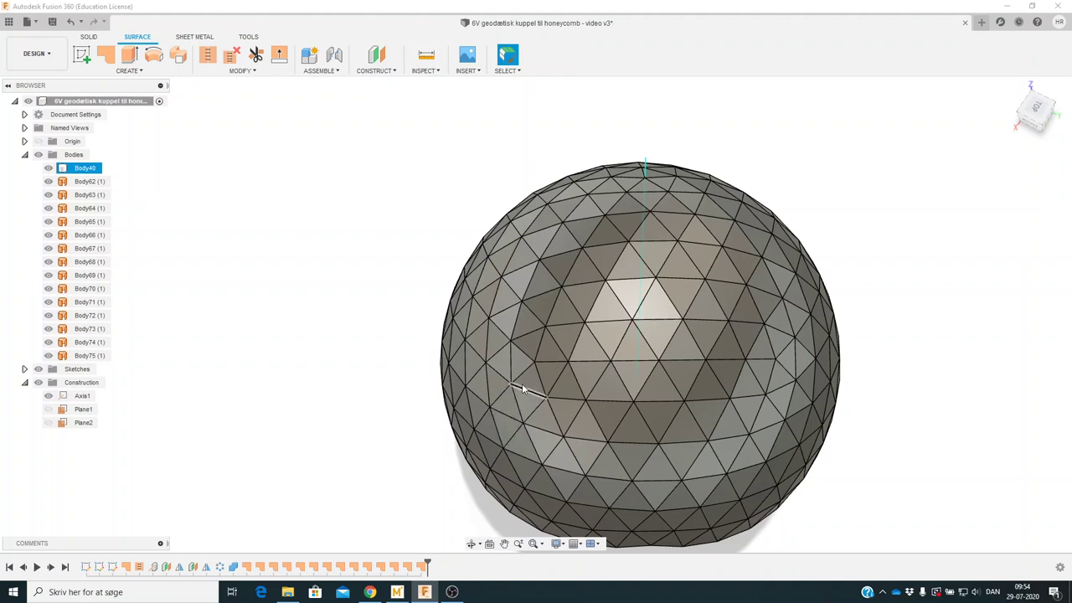
# - Select Body40 in the browser and toggle its visibility until the sphere is hidden
pyautogui.click(369, 339)
pyautogui.click(85, 167)
pyautogui.click(47, 168)
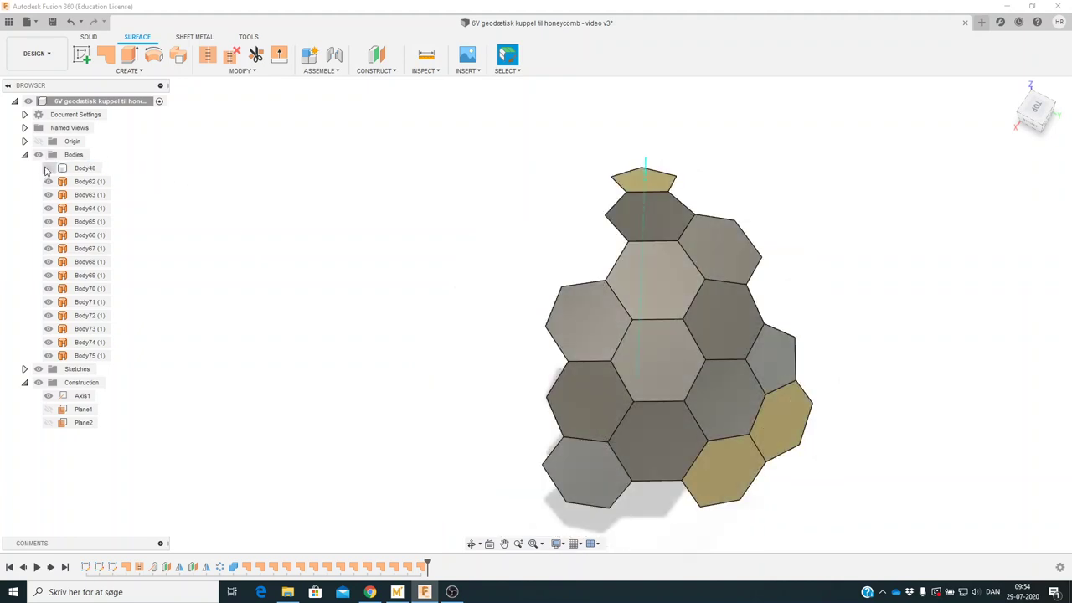
pyautogui.click(48, 168)
pyautogui.click(47, 169)
pyautogui.click(48, 168)
pyautogui.click(48, 168)
# - Stitch all thirteen hexagon patch surfaces, top to bottom of the cluster, into Body76 (13)
pyautogui.click(209, 57)
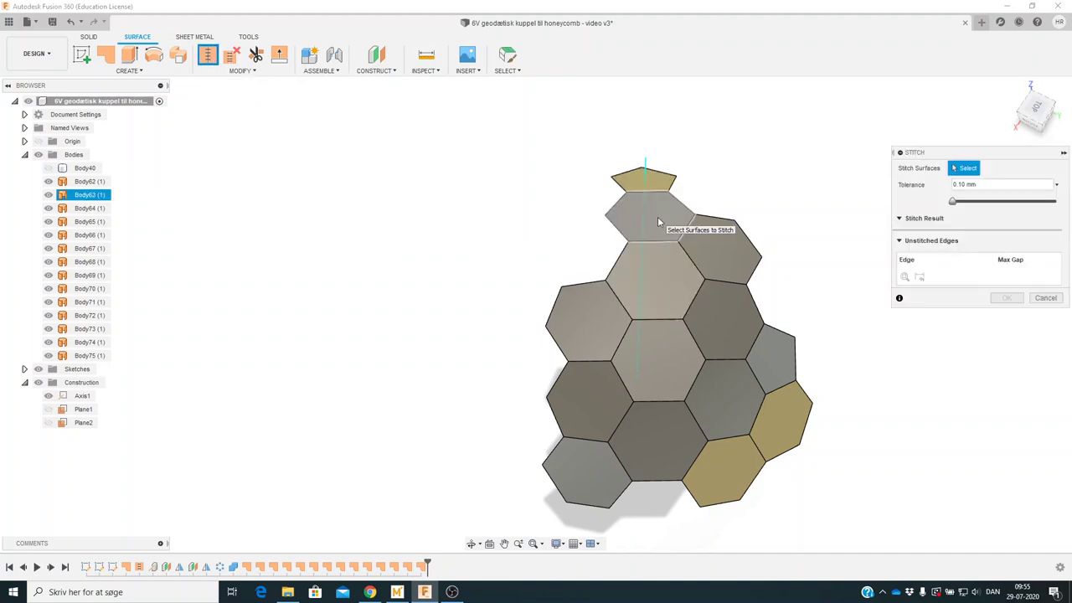
pyautogui.click(659, 218)
pyautogui.click(715, 250)
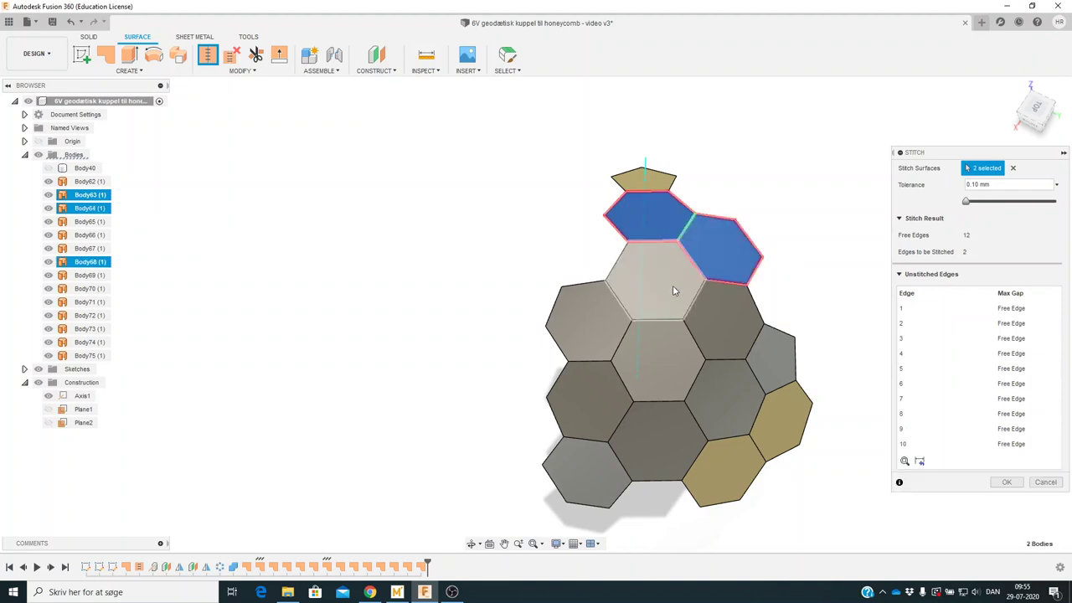
pyautogui.click(674, 284)
pyautogui.click(623, 326)
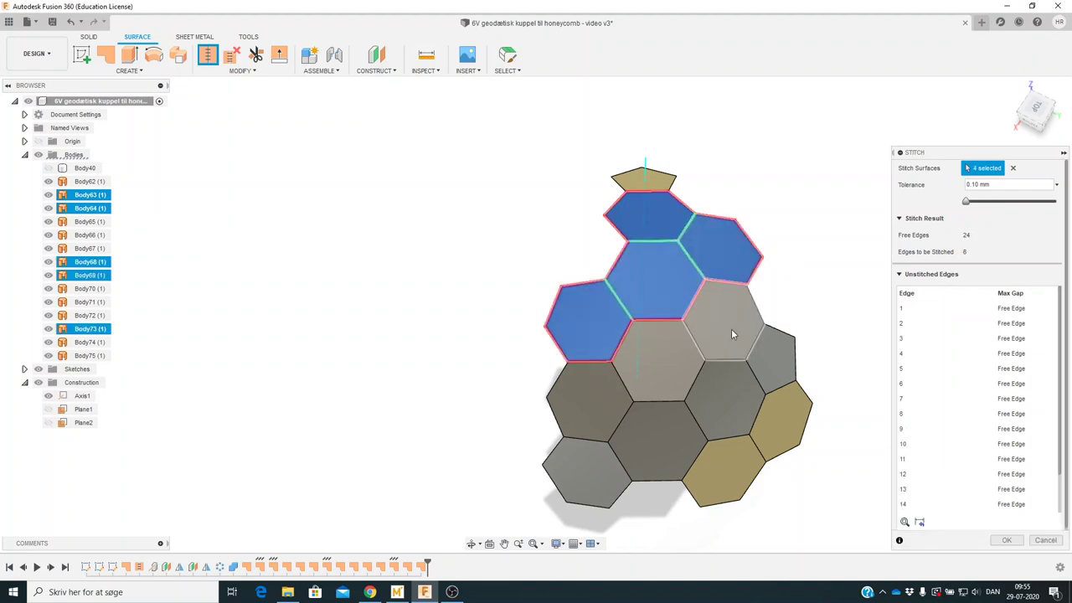
pyautogui.click(731, 327)
pyautogui.click(619, 389)
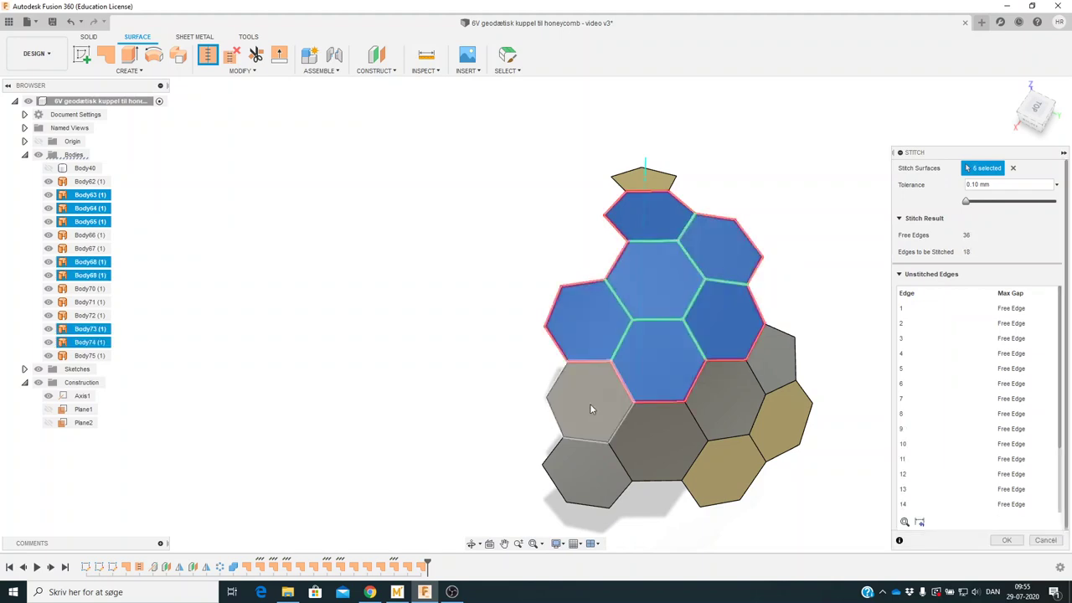
pyautogui.click(777, 358)
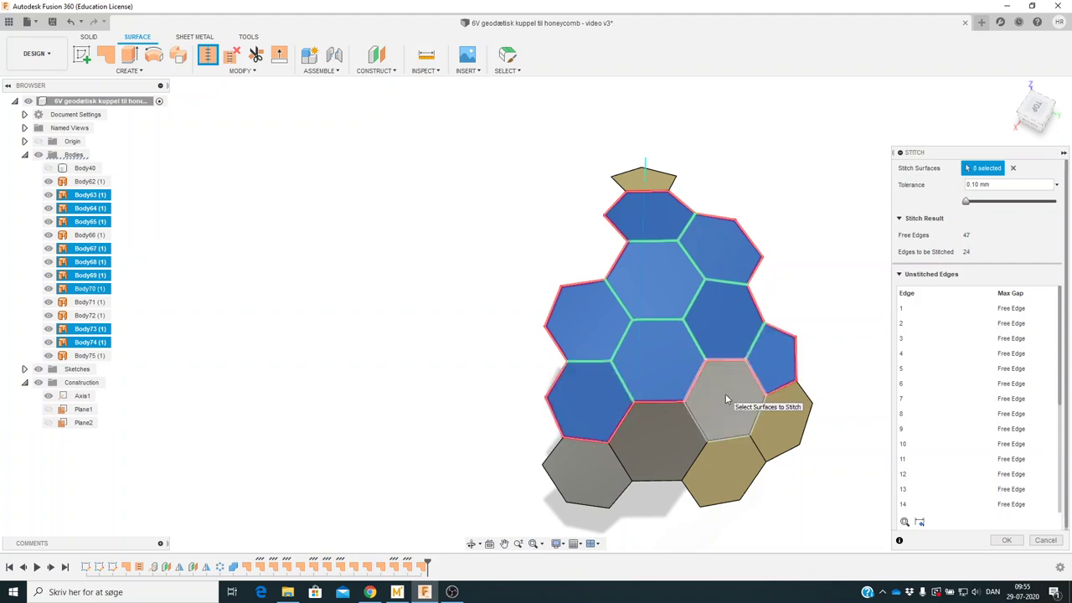
pyautogui.click(614, 452)
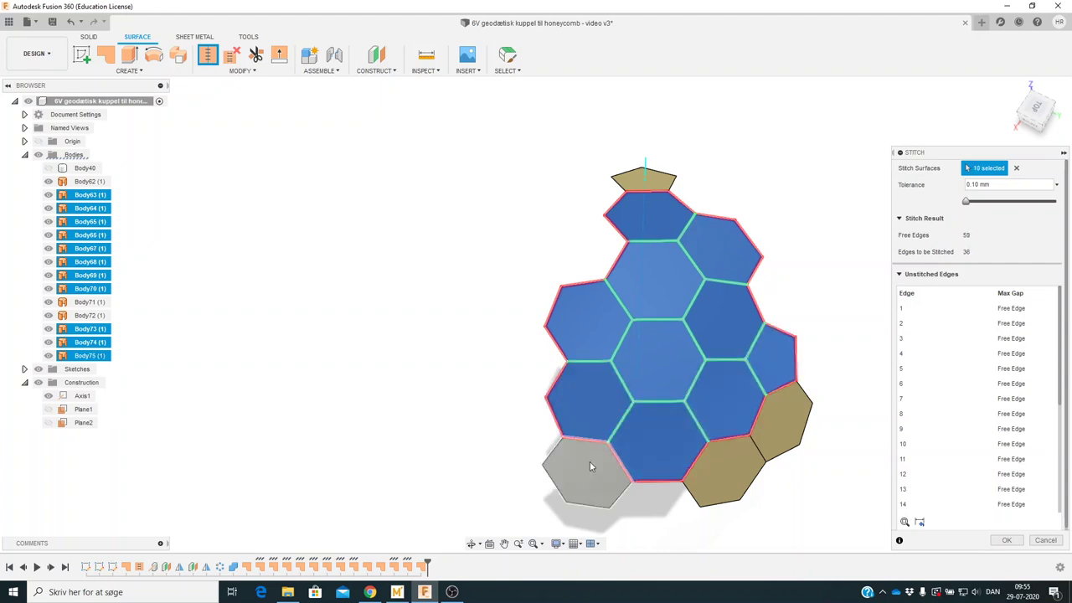
pyautogui.click(611, 457)
pyautogui.click(774, 429)
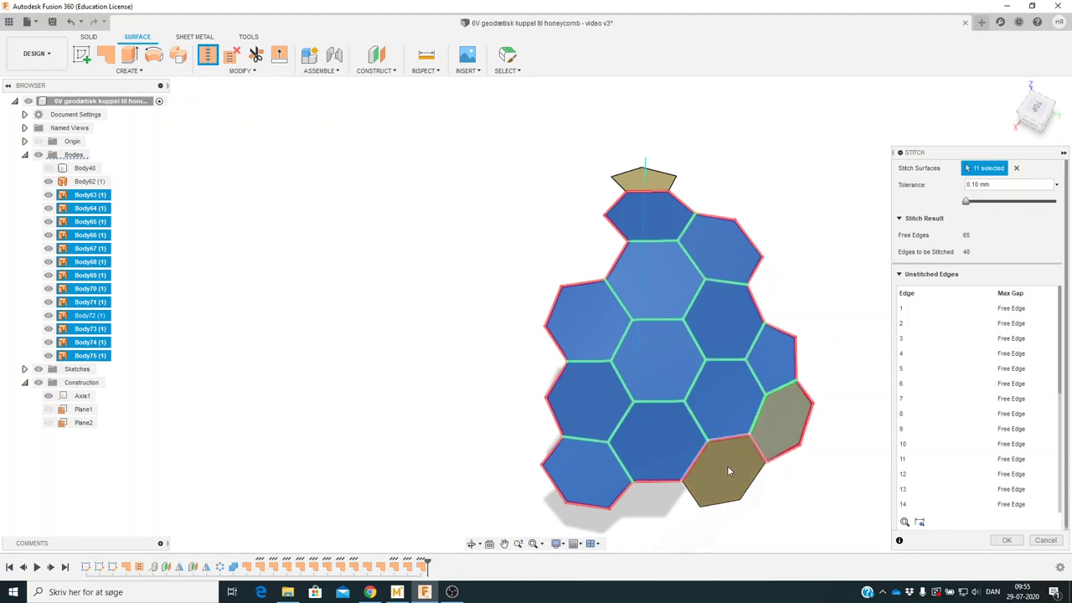
pyautogui.click(727, 469)
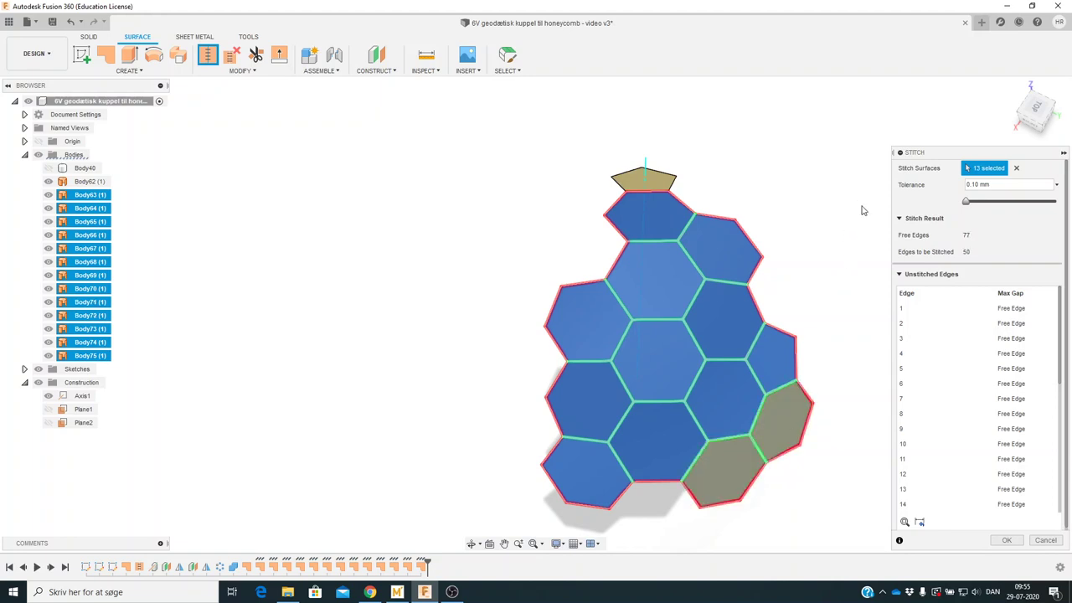
pyautogui.click(1018, 539)
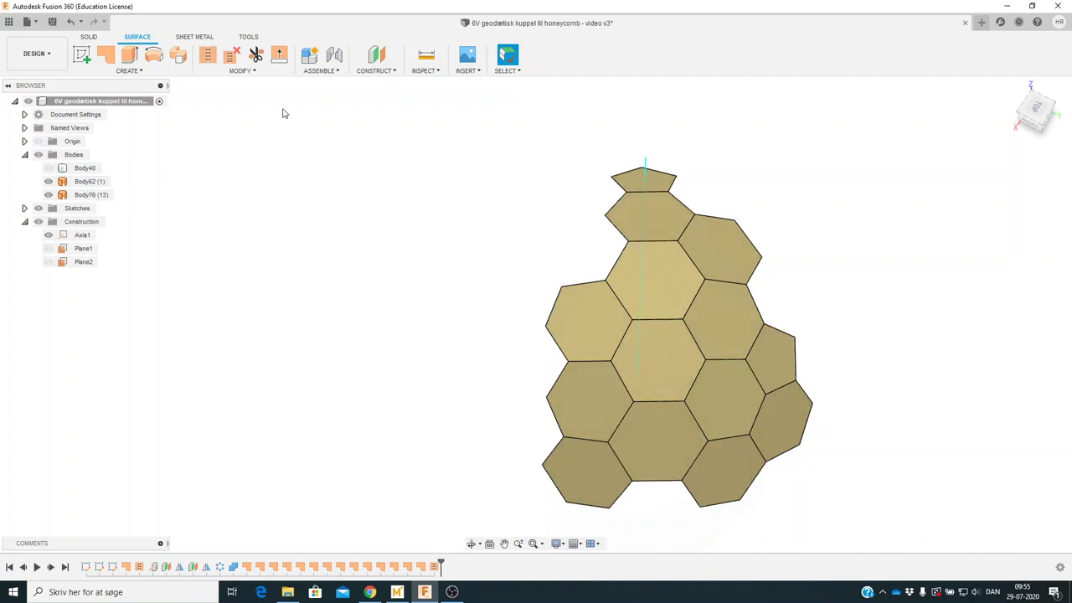
# - Circular-pattern Body76 around Axis1 with quantity 5, creating Body77–Body80
pyautogui.click(131, 71)
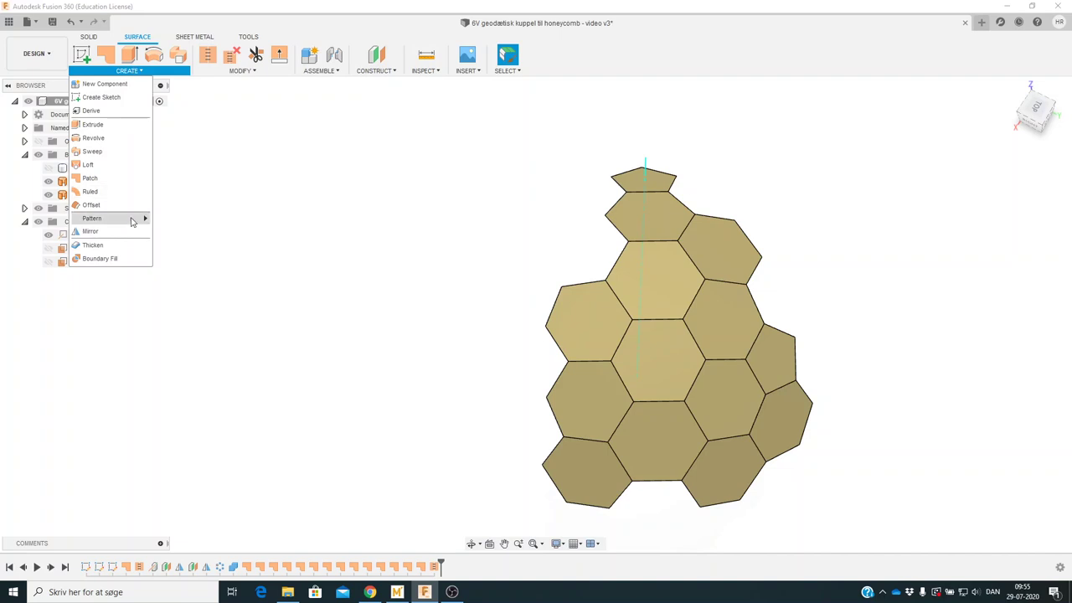
pyautogui.moveTo(92, 218)
pyautogui.click(177, 233)
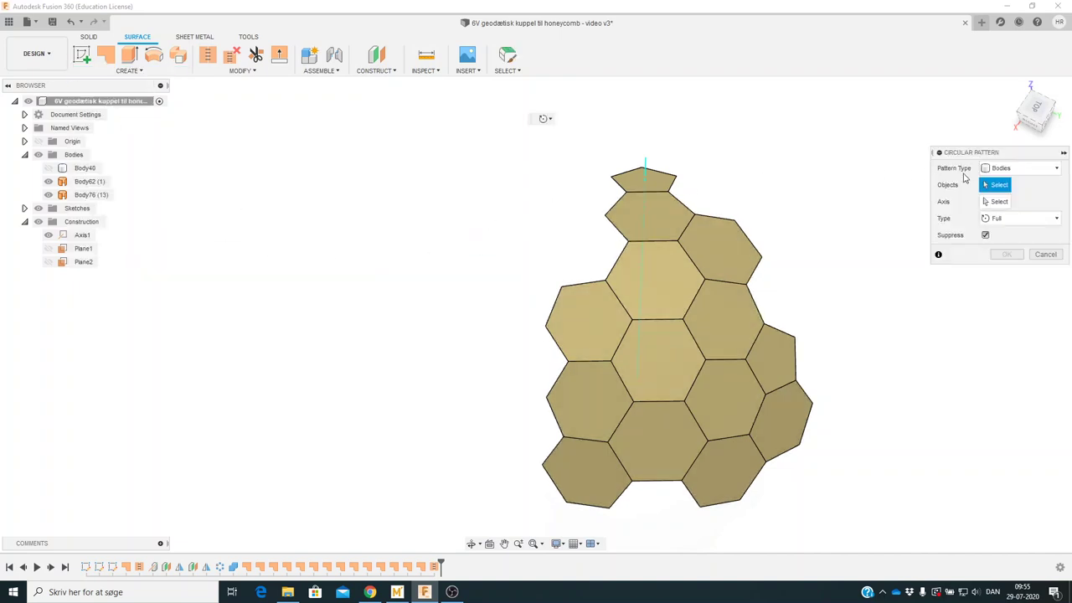
pyautogui.click(641, 238)
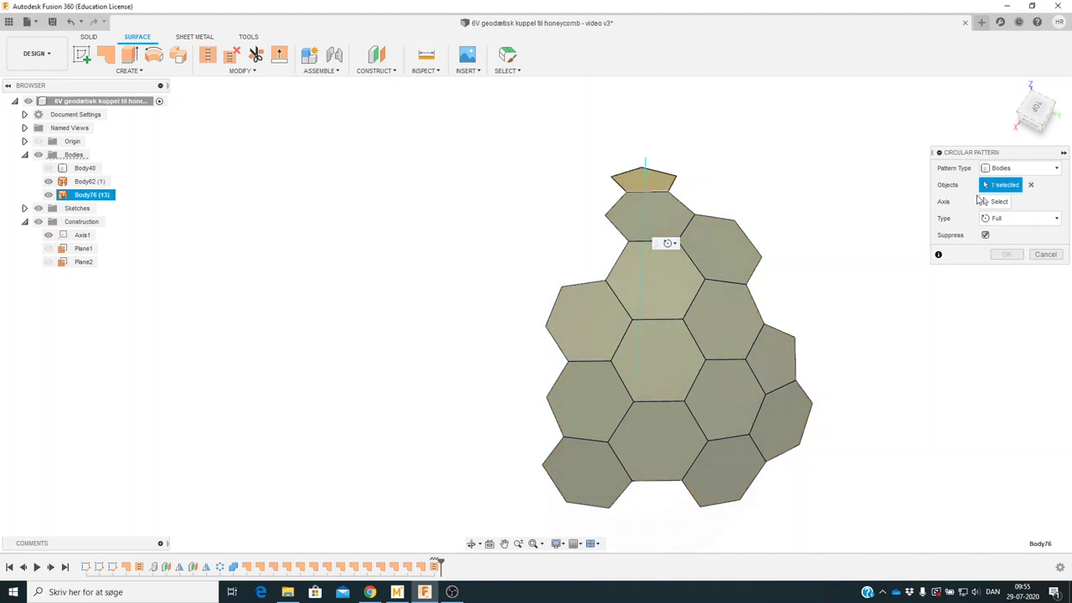
pyautogui.click(994, 201)
pyautogui.click(646, 166)
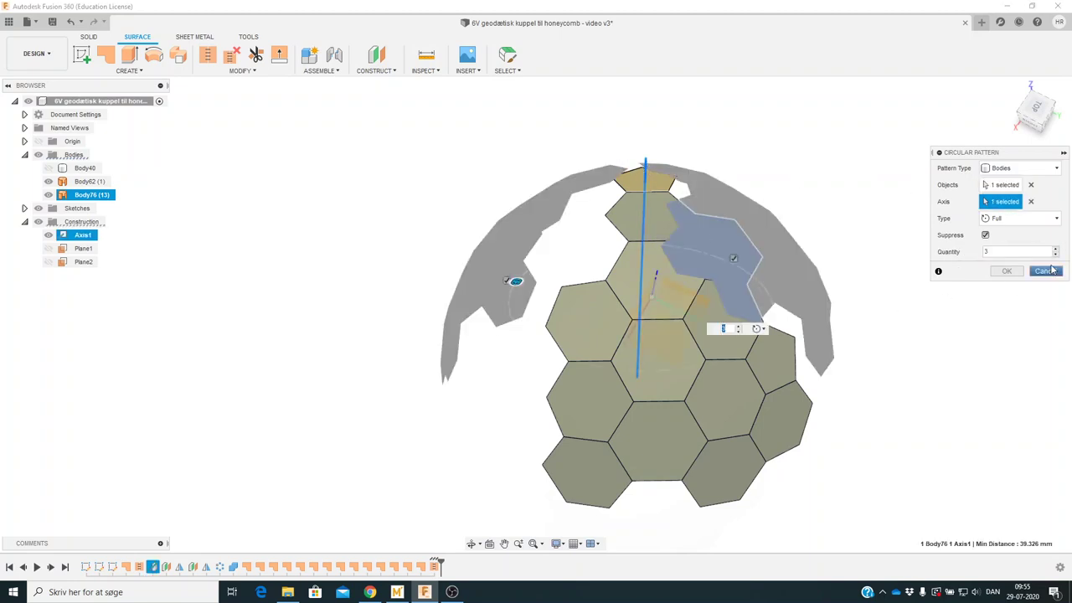
pyautogui.click(1056, 249)
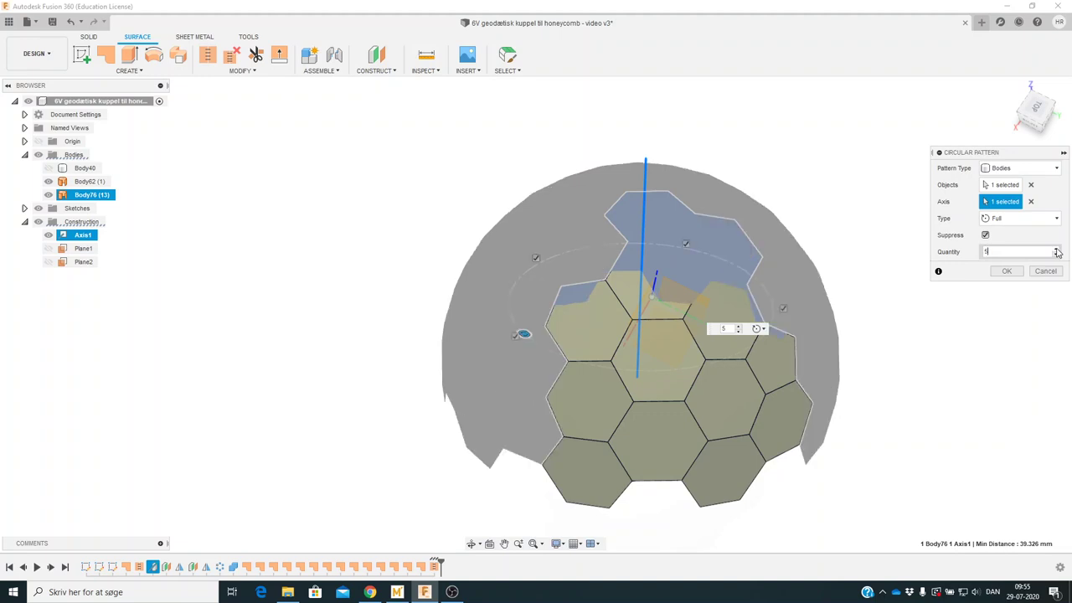
pyautogui.click(1009, 275)
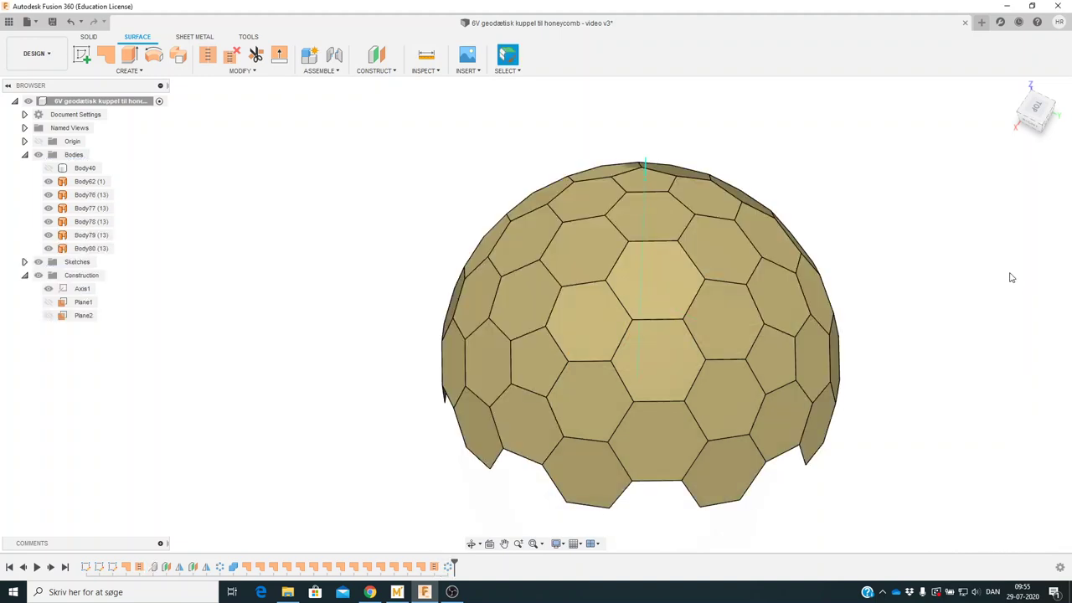
pyautogui.click(326, 364)
pyautogui.moveTo(371, 359)
pyautogui.keyDown('shift'); pyautogui.mouseDown(button='middle')
pyautogui.moveTo(404, 313)
pyautogui.moveTo(376, 313)
pyautogui.moveTo(352, 335)
pyautogui.moveTo(371, 337)
pyautogui.mouseUp(button='middle'); pyautogui.keyUp('shift')
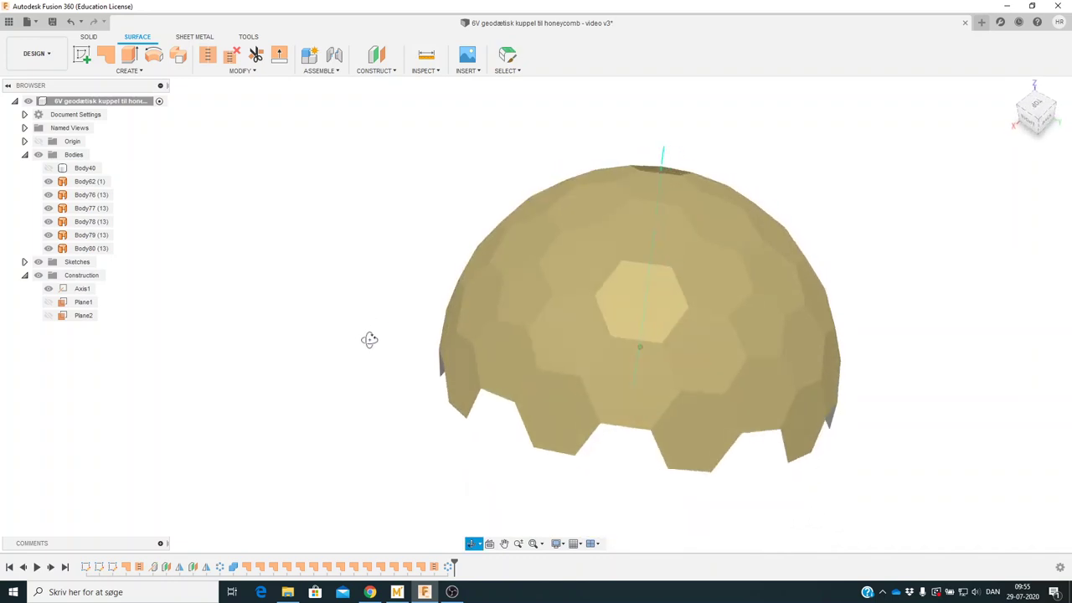
pyautogui.press('Escape')
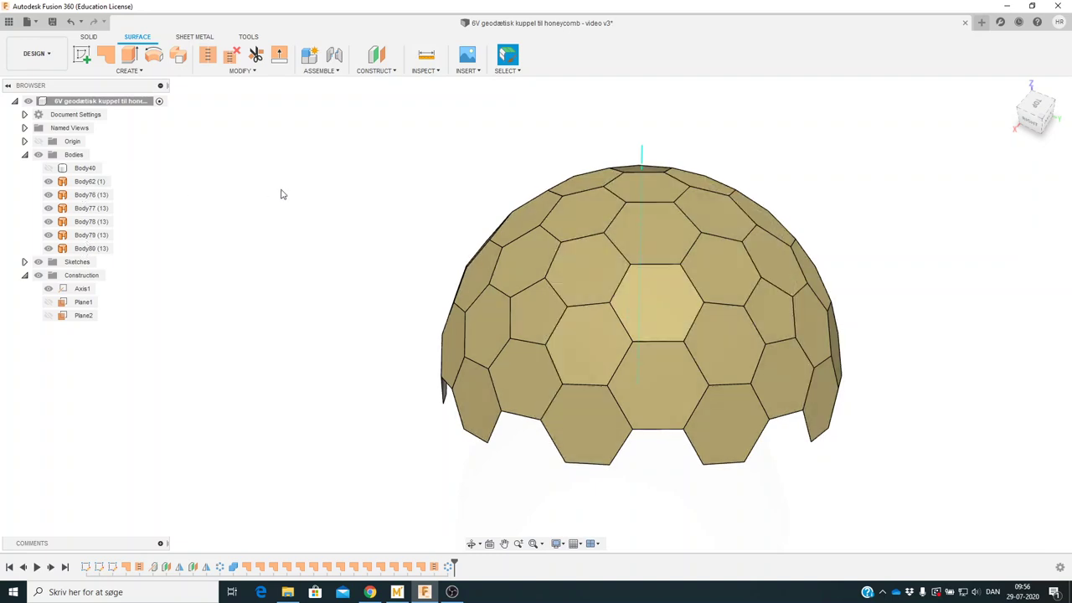
pyautogui.keyDown('shift'); pyautogui.moveTo(407, 215); pyautogui.dragTo(409, 224, button='middle'); pyautogui.keyUp('shift')
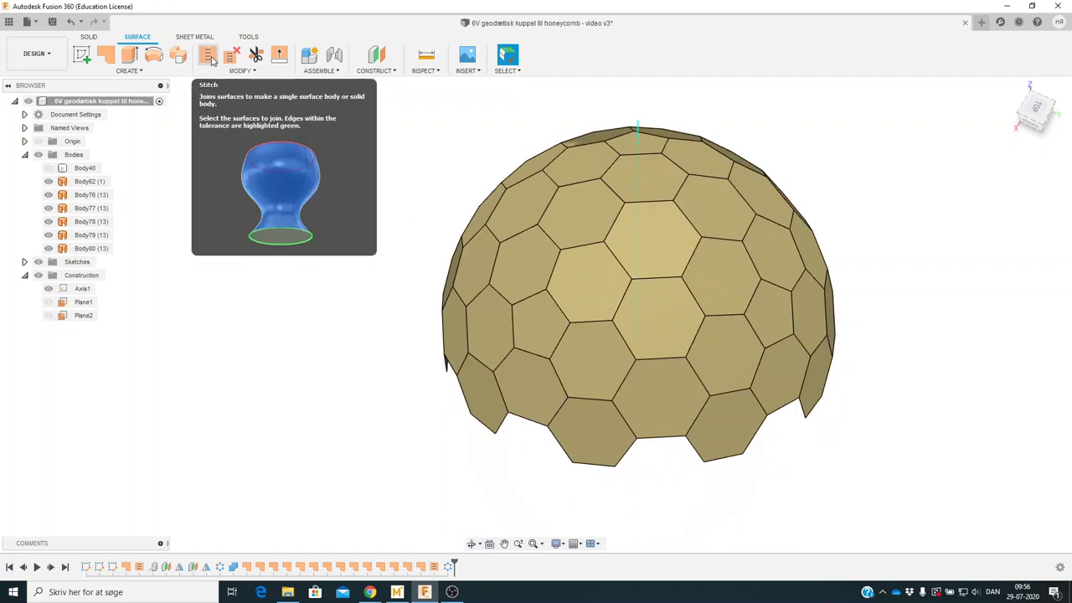
# - Stitch the top pentagon Body62 and hexagon patches Body76–Body80 into Body81 (66)
pyautogui.click(208, 56)
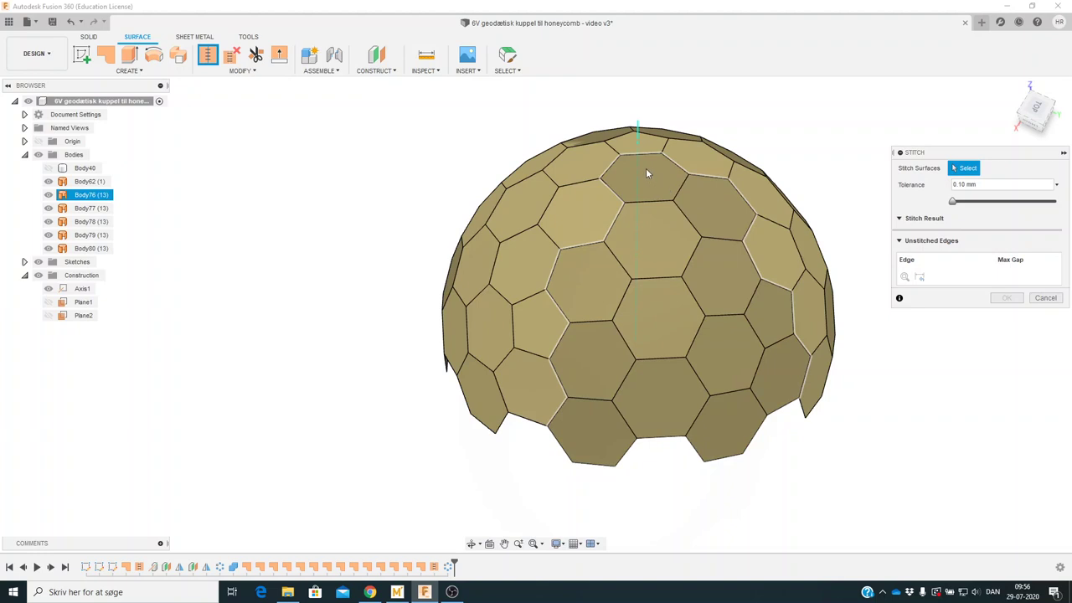
pyautogui.click(645, 149)
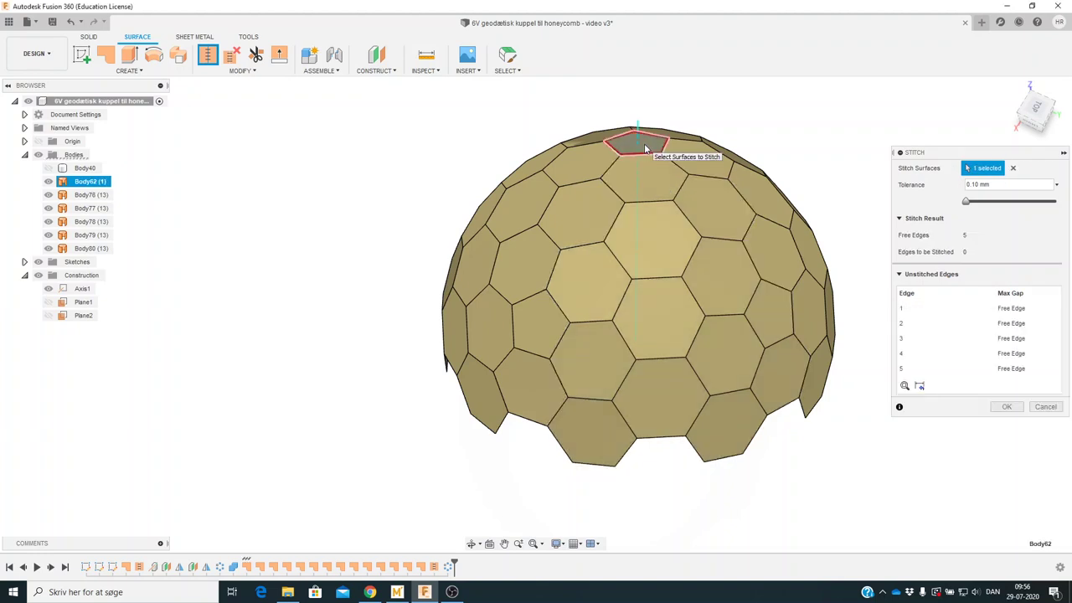
pyautogui.click(644, 188)
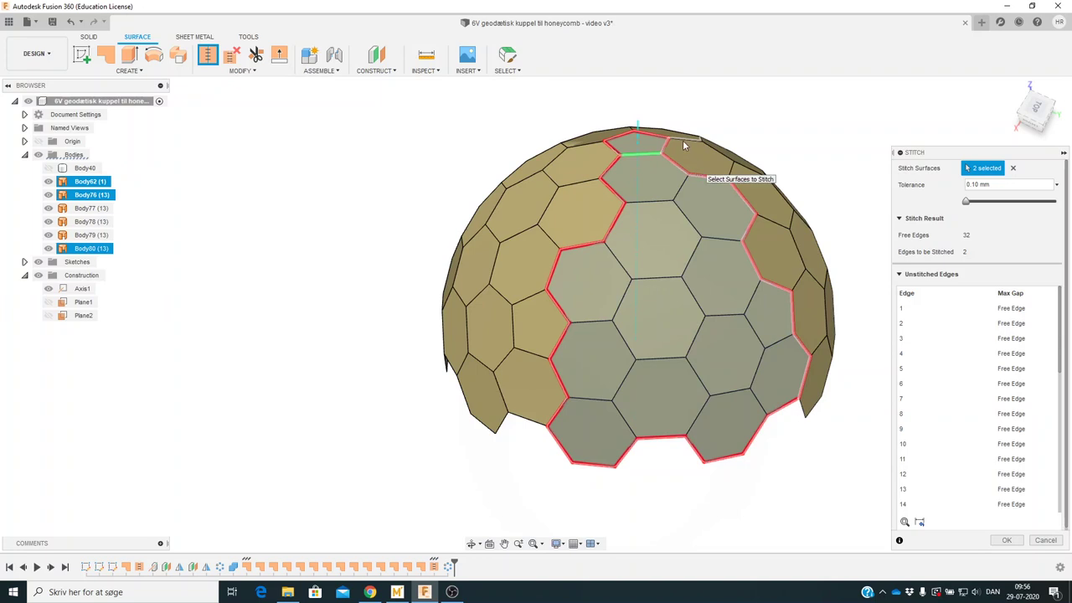
pyautogui.click(546, 234)
pyautogui.keyDown('shift'); pyautogui.moveTo(546, 234); pyautogui.dragTo(545, 243, button='middle'); pyautogui.keyUp('shift')
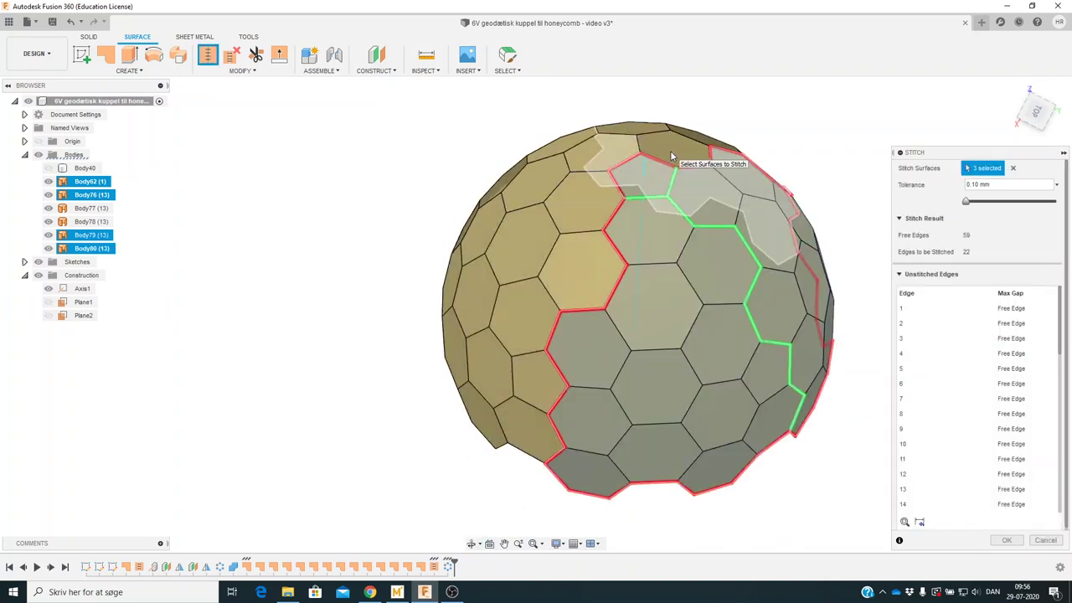
pyautogui.click(593, 166)
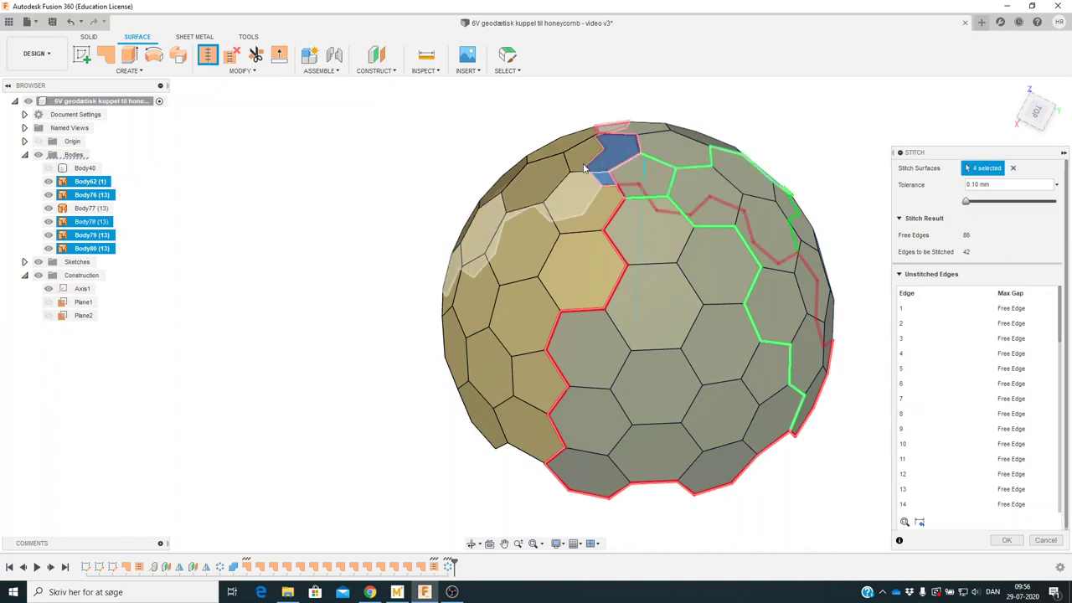
pyautogui.click(583, 169)
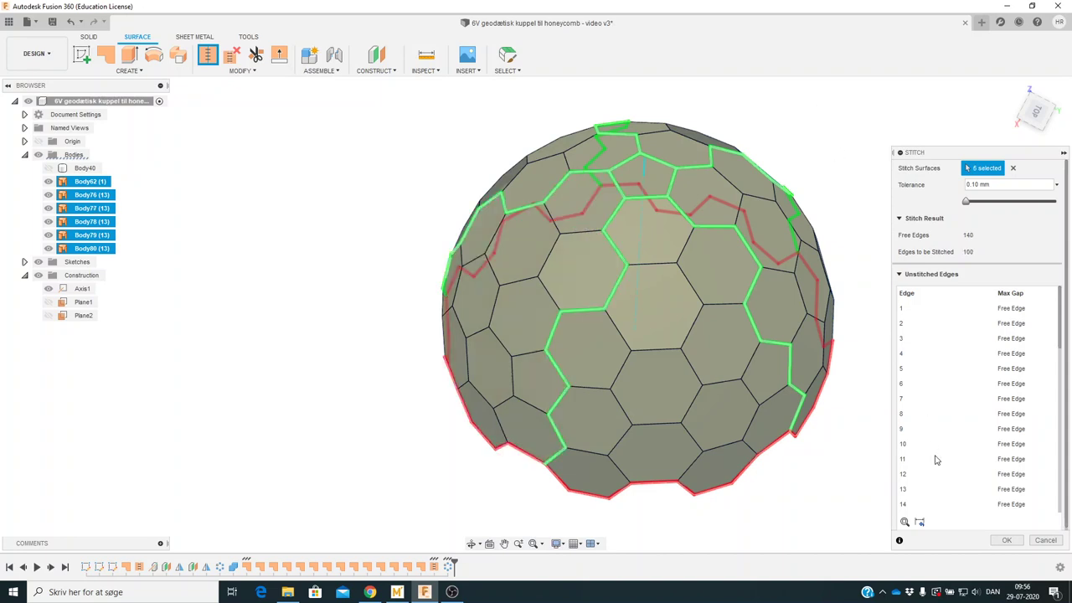
pyautogui.click(1004, 541)
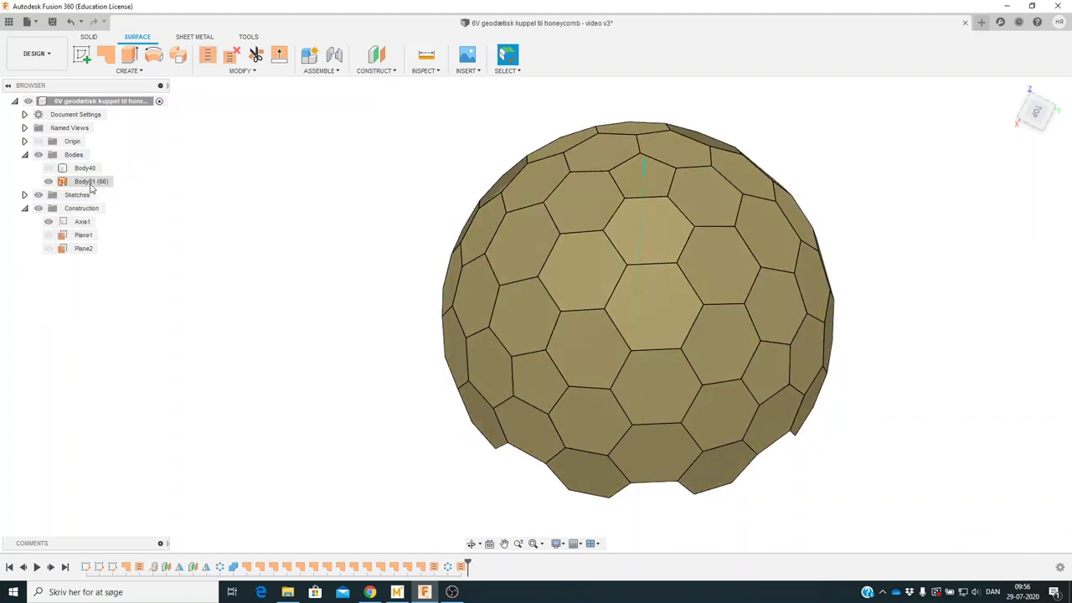
pyautogui.moveTo(347, 366)
pyautogui.keyDown('shift'); pyautogui.mouseDown(button='middle')
pyautogui.moveTo(351, 327)
pyautogui.moveTo(340, 314)
pyautogui.moveTo(348, 324)
pyautogui.mouseUp(button='middle'); pyautogui.keyUp('shift')
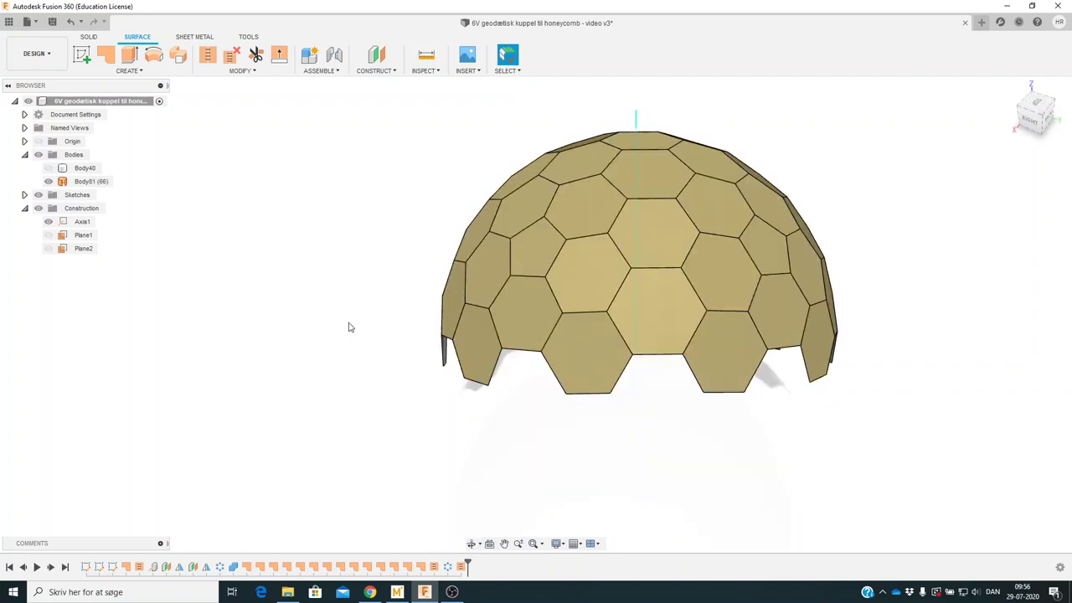
pyautogui.keyDown('shift'); pyautogui.moveTo(790, 444); pyautogui.dragTo(782, 443, button='middle'); pyautogui.keyUp('shift')
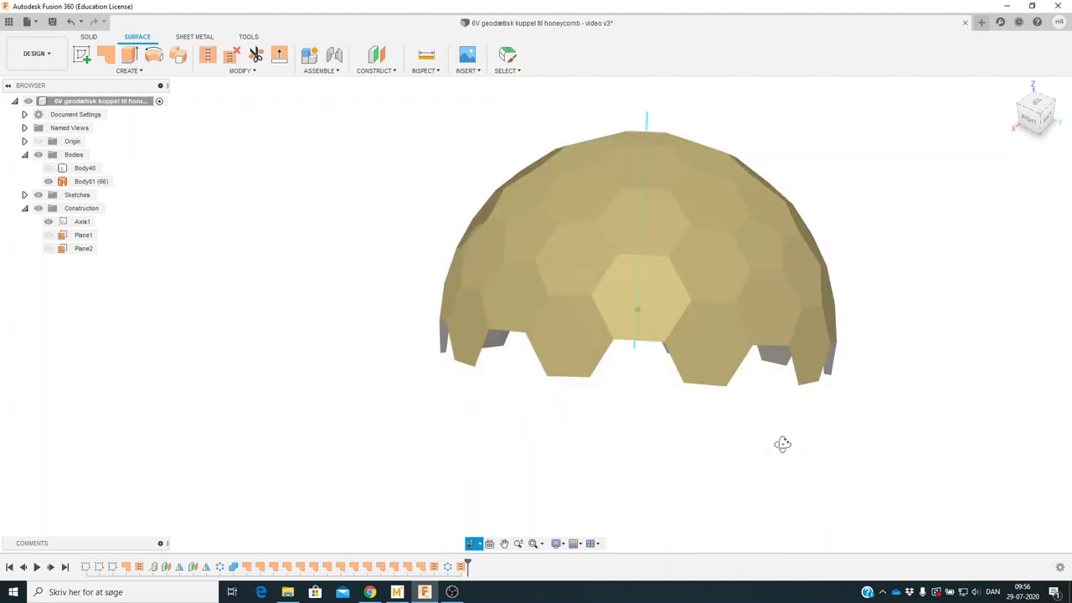
pyautogui.click(48, 168)
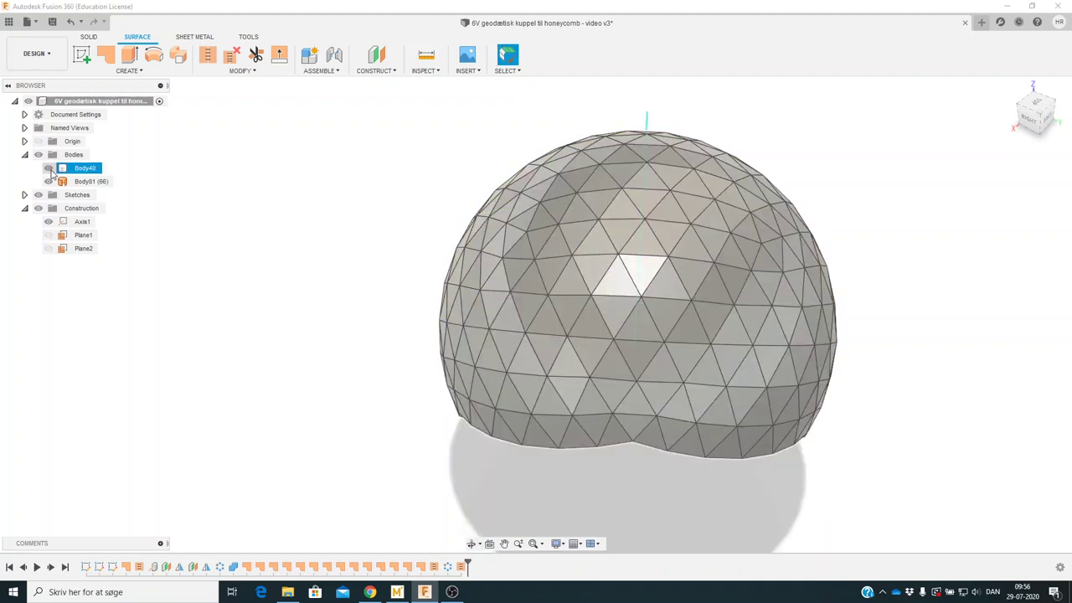
pyautogui.click(80, 167)
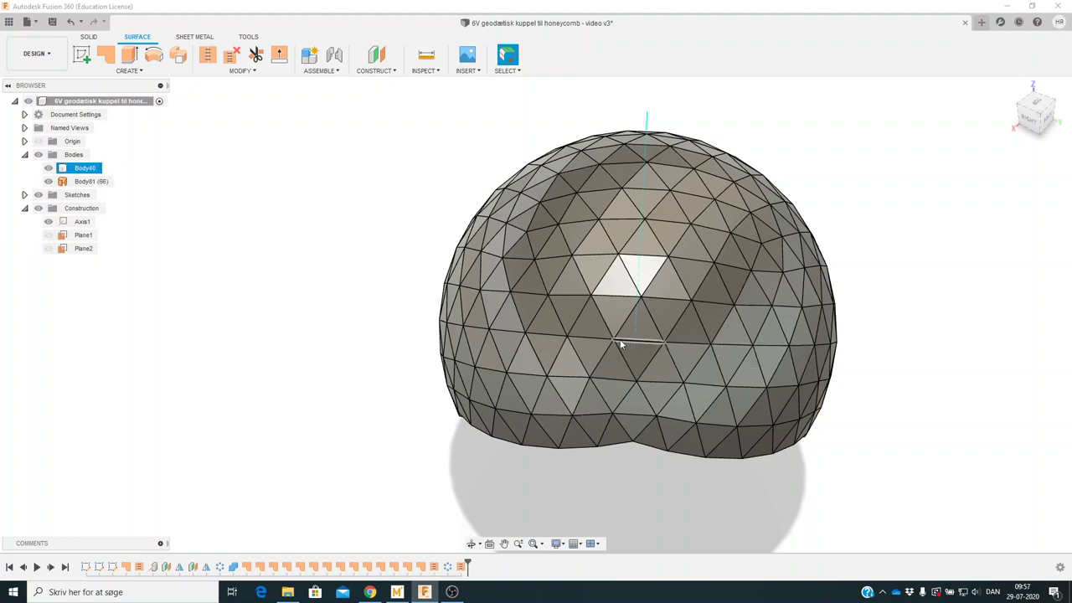
pyautogui.press('Escape')
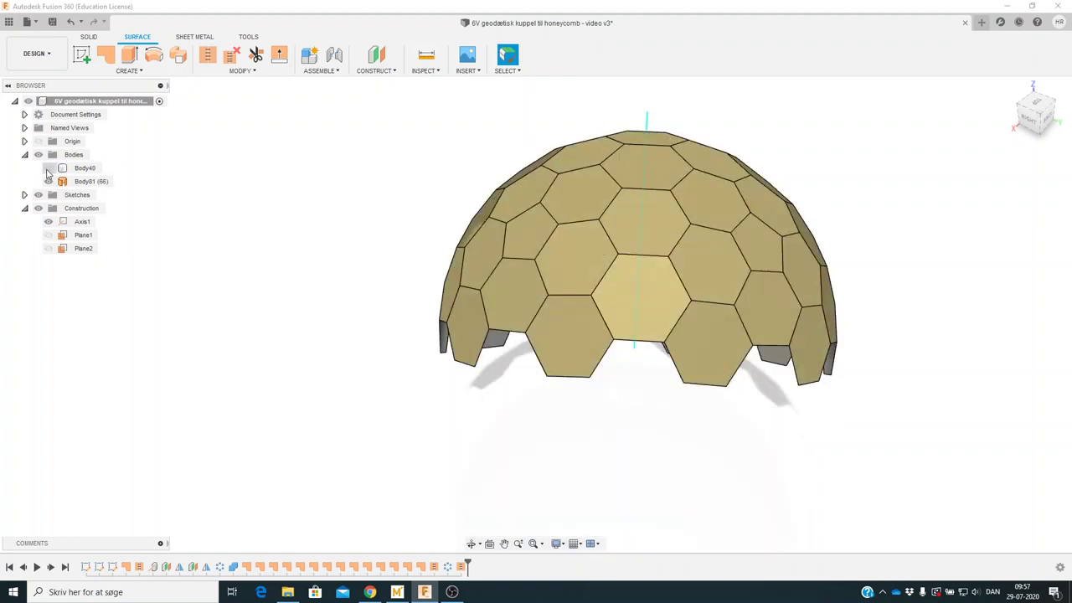
pyautogui.click(48, 168)
# - Create Plane4 through three vertices near the dome's base
pyautogui.click(375, 71)
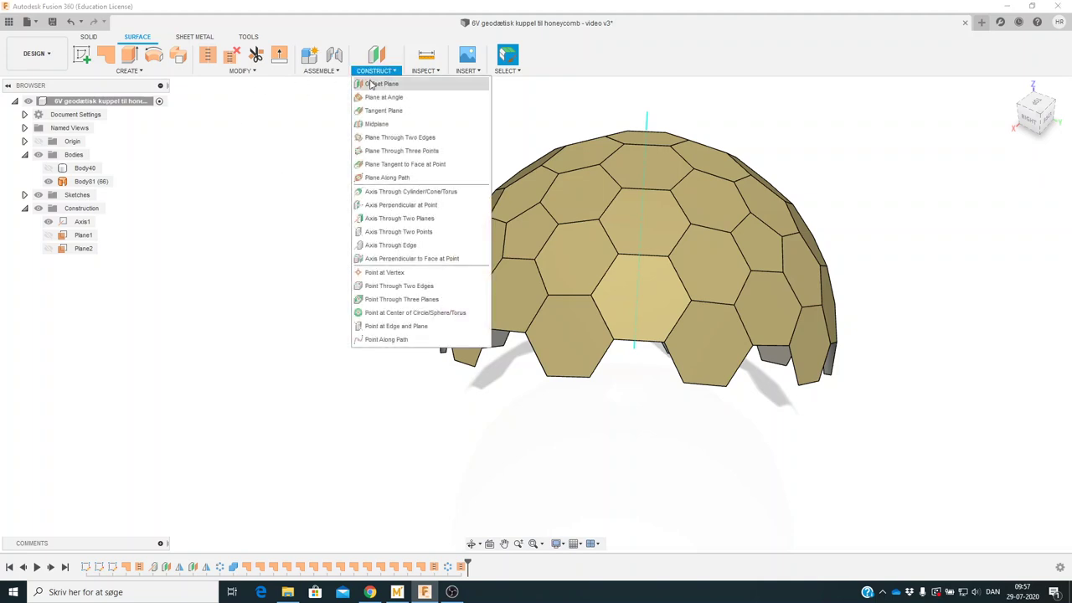
pyautogui.click(410, 152)
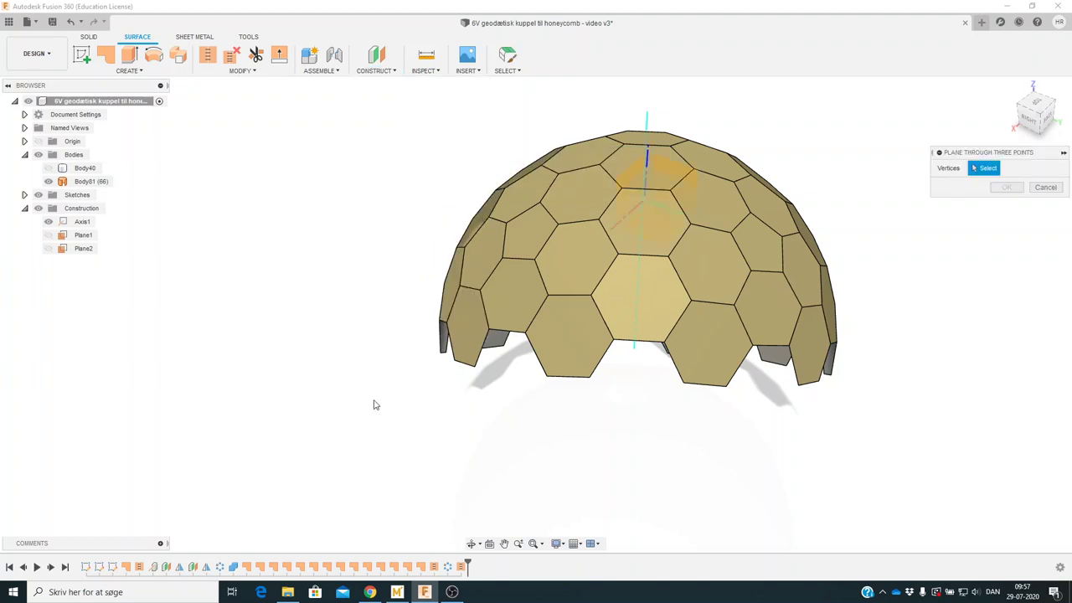
pyautogui.click(489, 333)
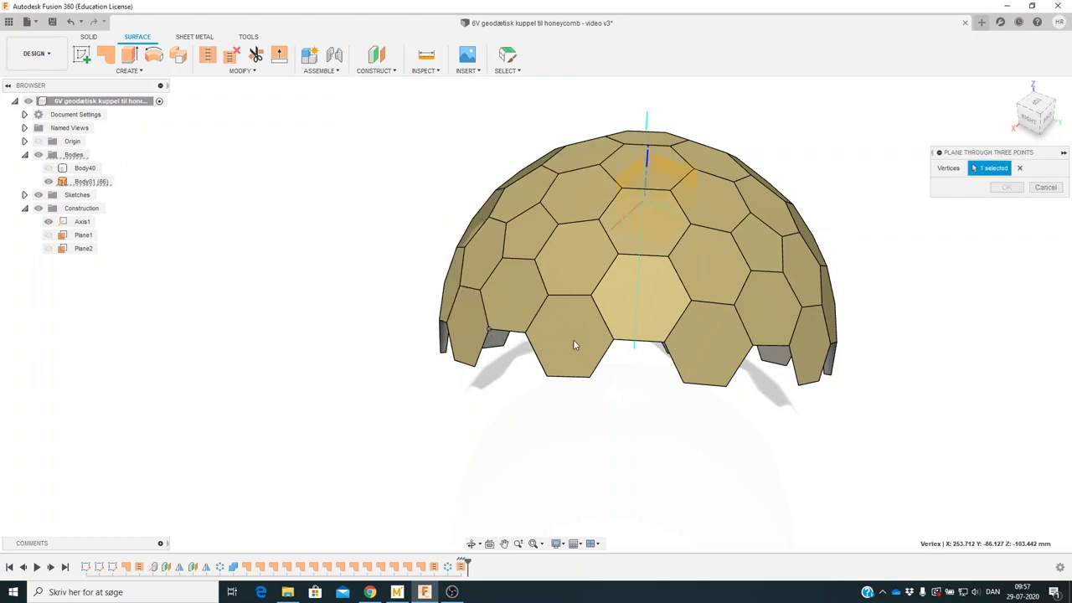
pyautogui.click(788, 346)
pyautogui.keyDown('shift'); pyautogui.moveTo(740, 483); pyautogui.dragTo(741, 455, button='middle'); pyautogui.keyUp('shift')
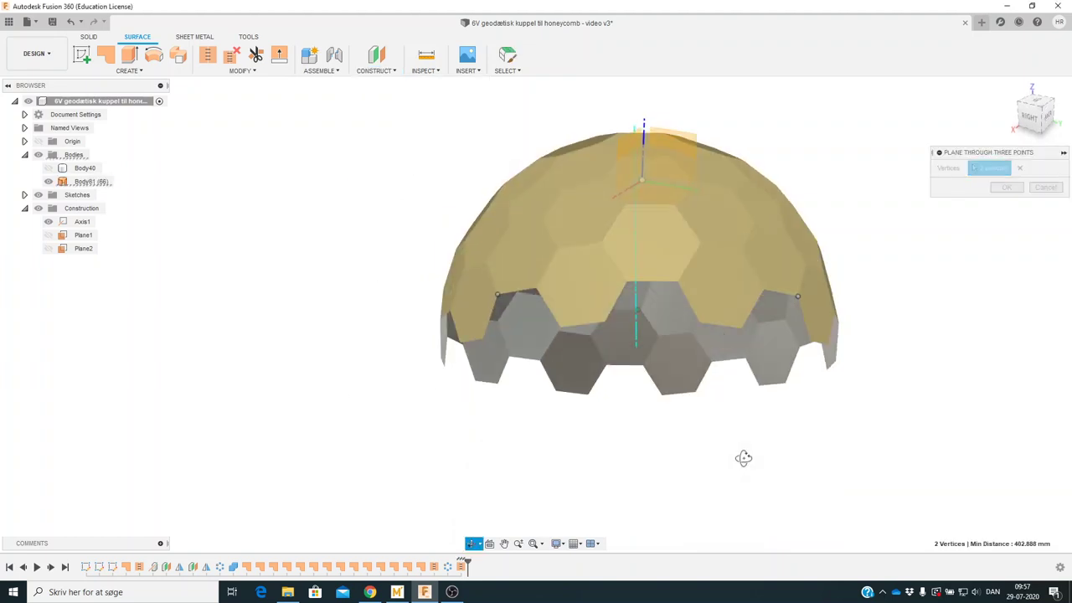
pyautogui.keyDown('shift'); pyautogui.moveTo(672, 402); pyautogui.dragTo(643, 377, button='middle'); pyautogui.keyUp('shift')
pyautogui.click(640, 368)
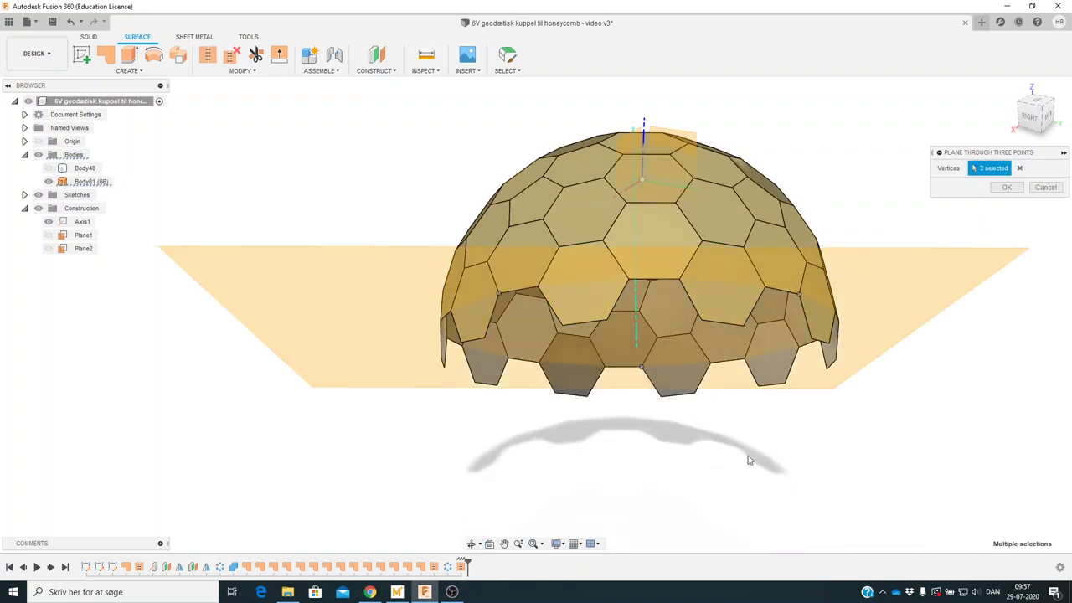
pyautogui.click(1006, 187)
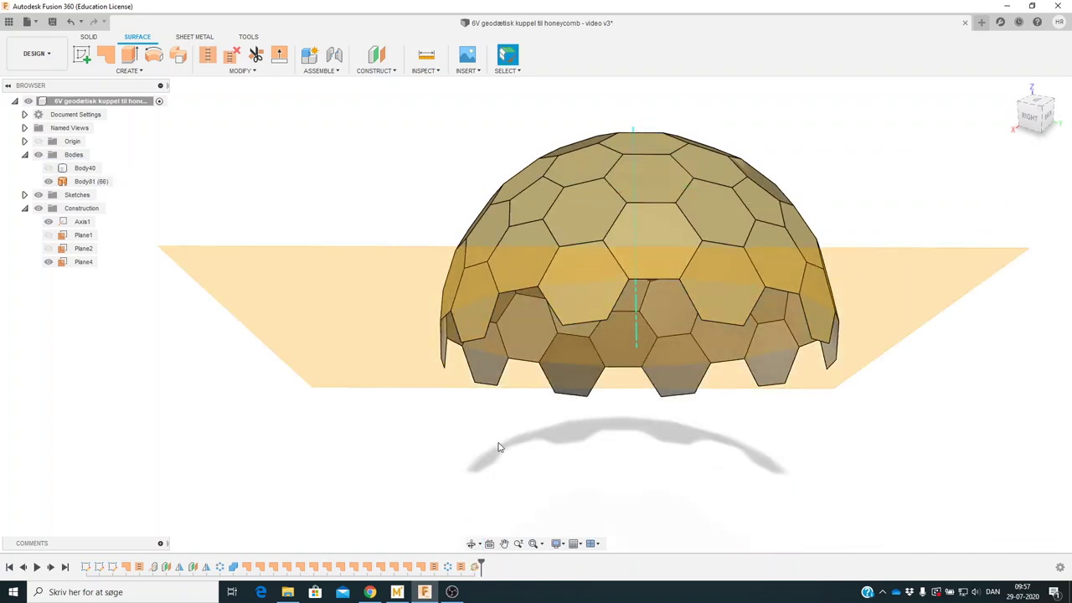
pyautogui.keyDown('shift'); pyautogui.moveTo(501, 448); pyautogui.dragTo(510, 481, button='middle'); pyautogui.keyUp('shift')
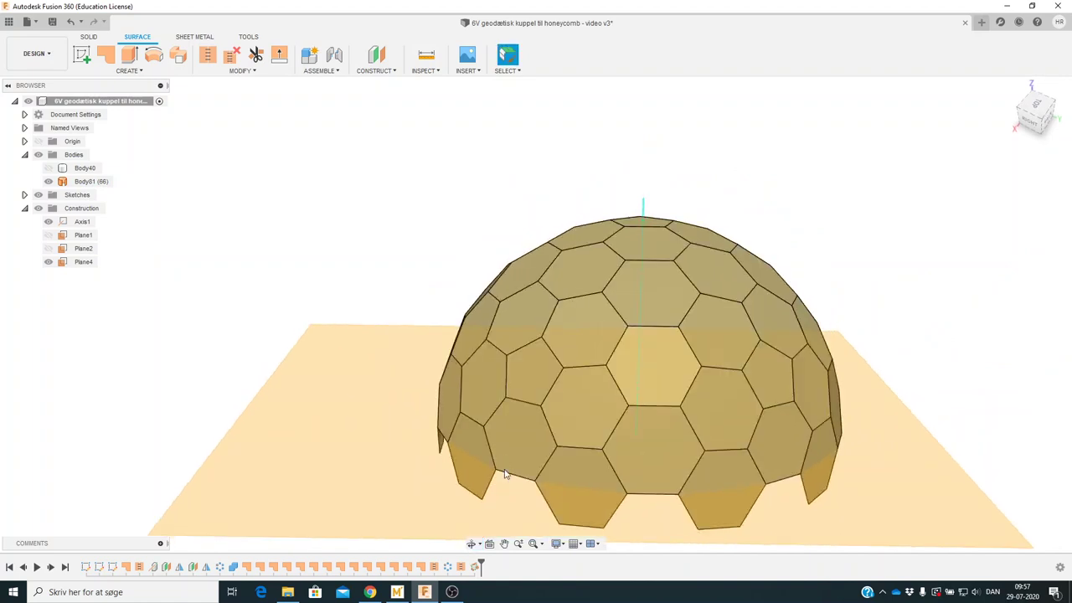
# - Split dome body Body81 using Plane4 as the splitting tool
pyautogui.click(248, 75)
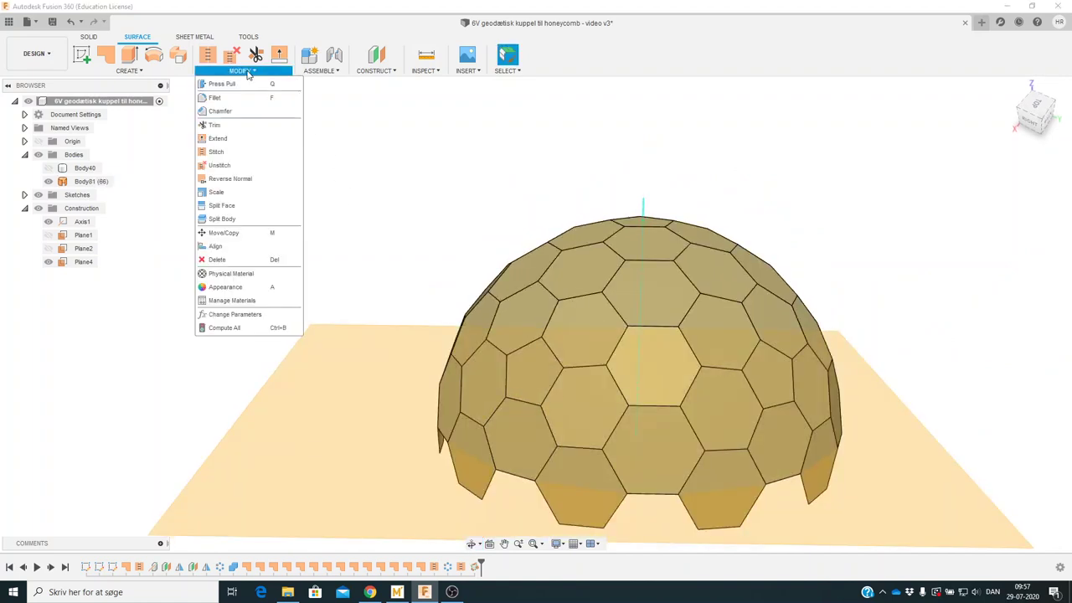
pyautogui.click(234, 219)
pyautogui.click(597, 270)
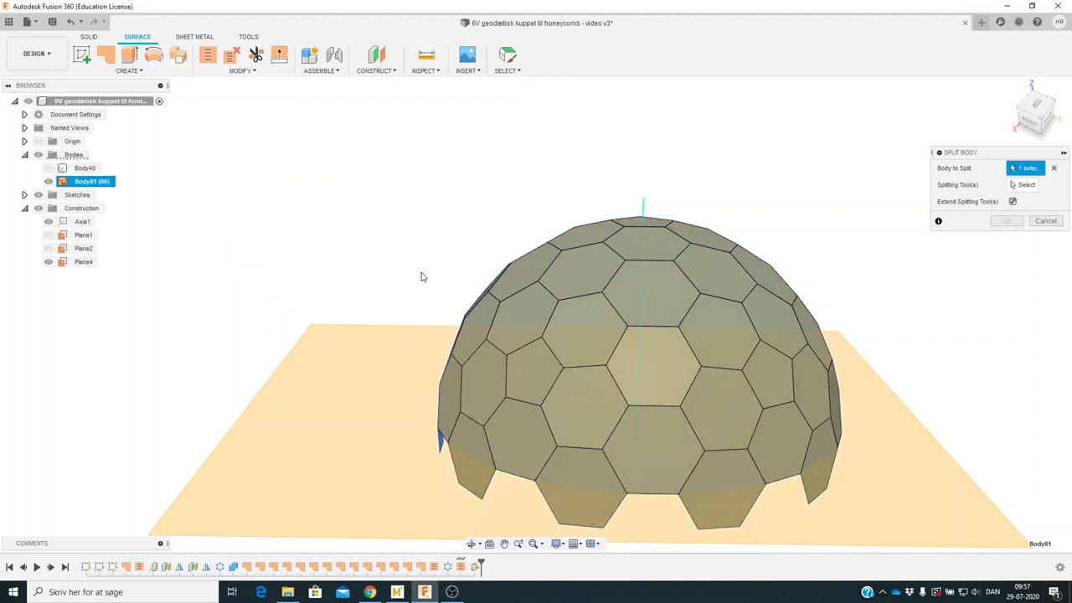
pyautogui.click(1023, 184)
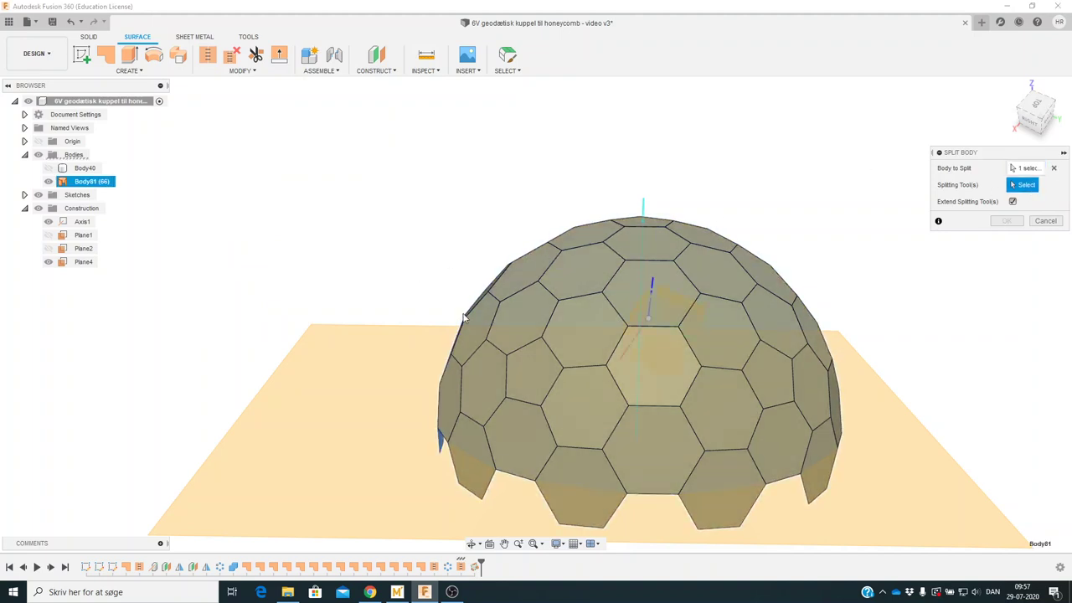
pyautogui.click(415, 406)
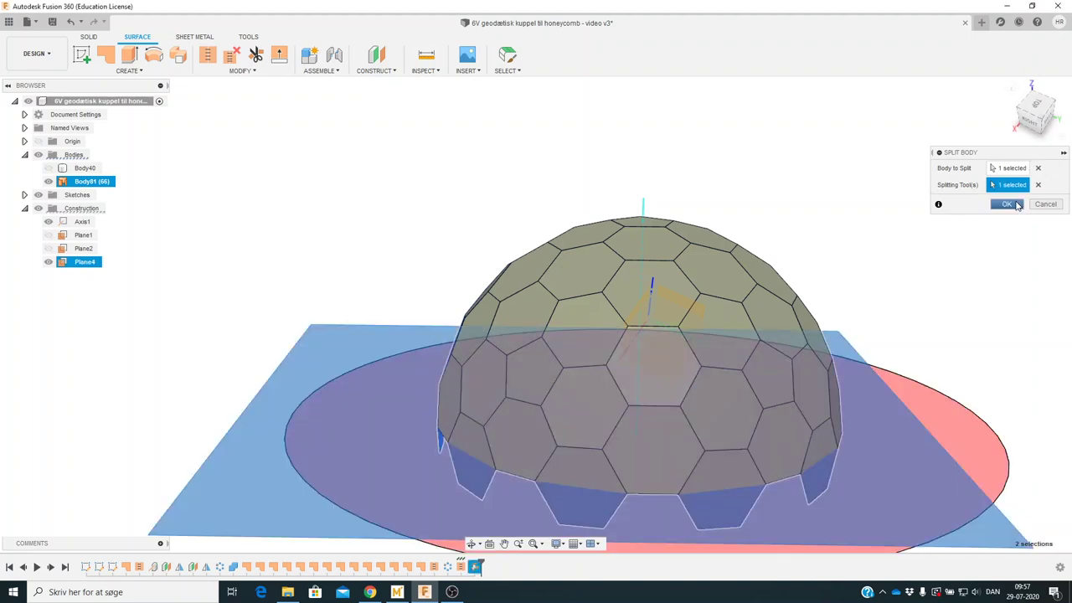
pyautogui.click(1007, 220)
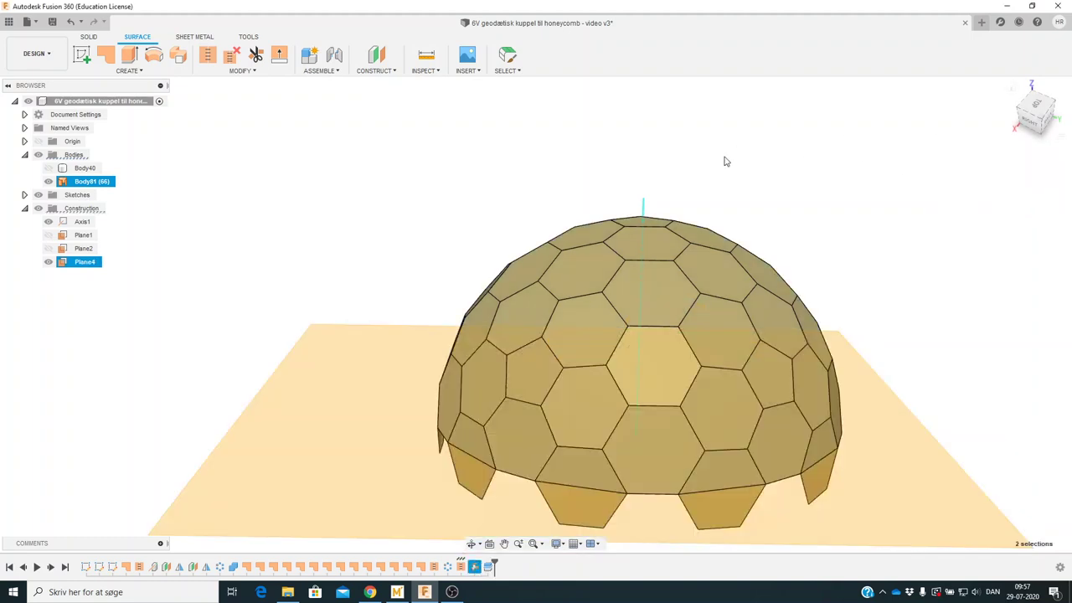
# - Inspect Body81–Body83 and hide their hanging base panels
pyautogui.click(50, 196)
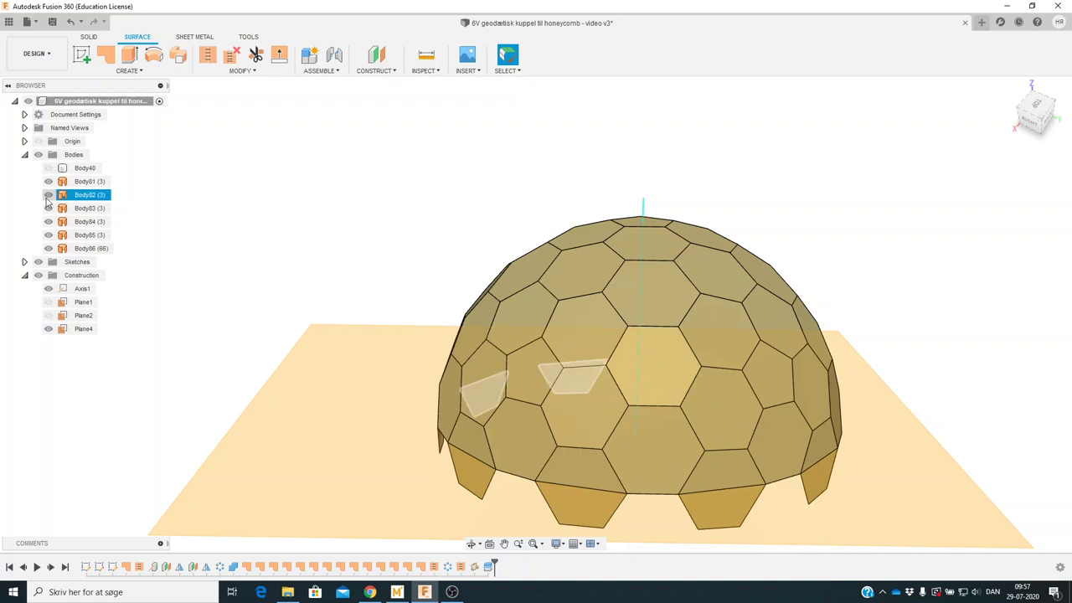
pyautogui.click(48, 195)
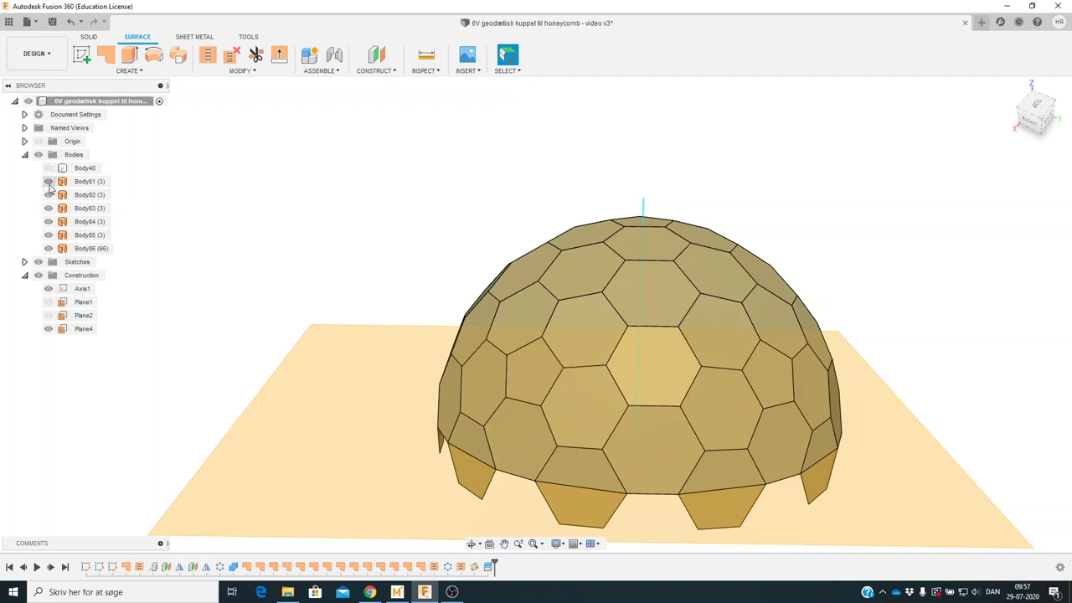
pyautogui.click(49, 195)
pyautogui.click(48, 184)
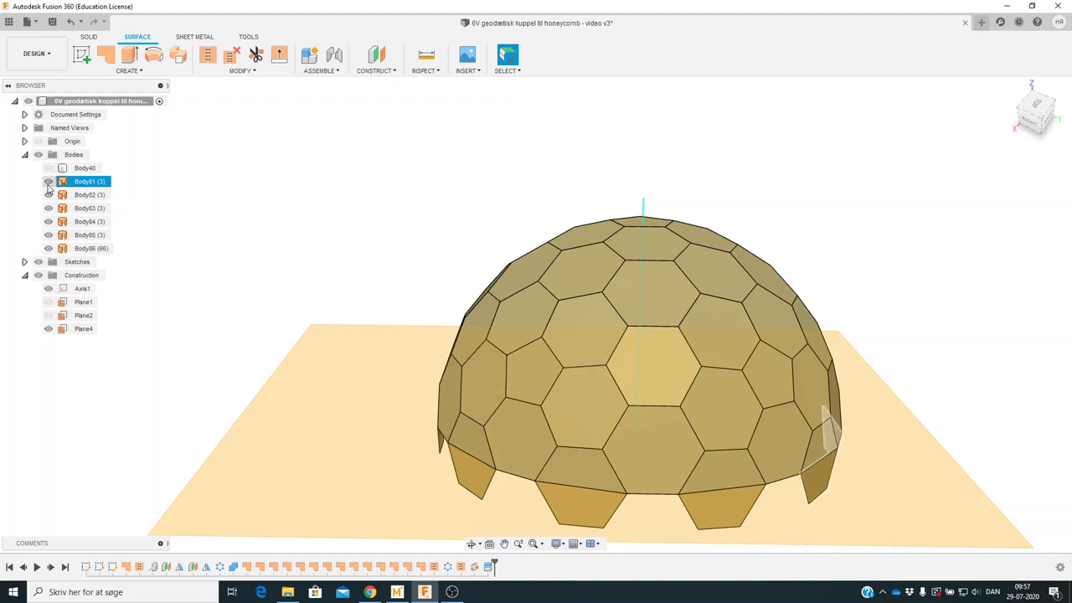
pyautogui.click(48, 183)
pyautogui.click(47, 195)
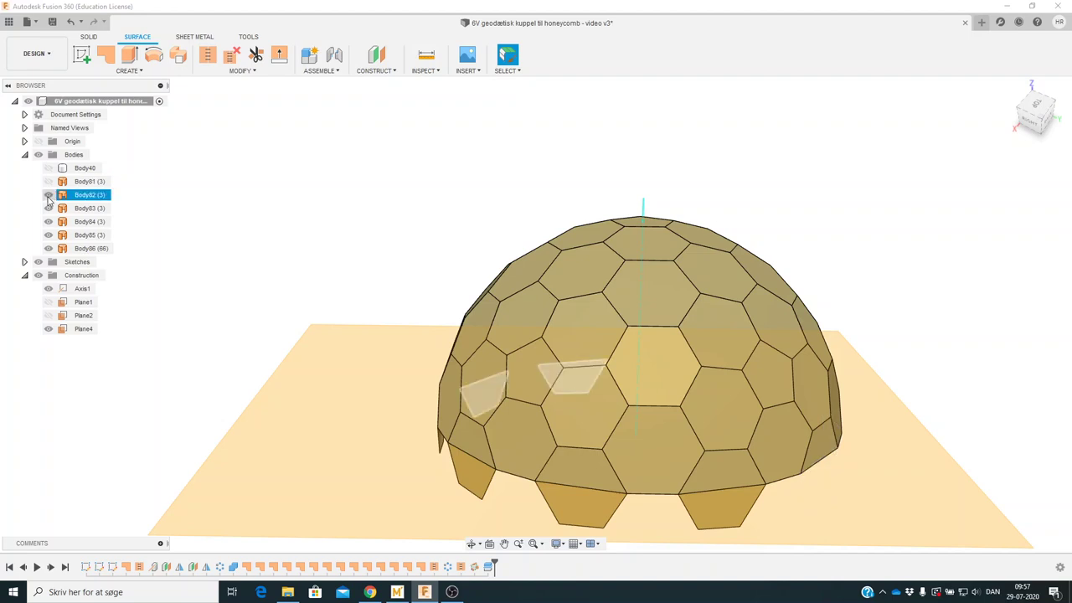
pyautogui.click(48, 195)
pyautogui.click(48, 208)
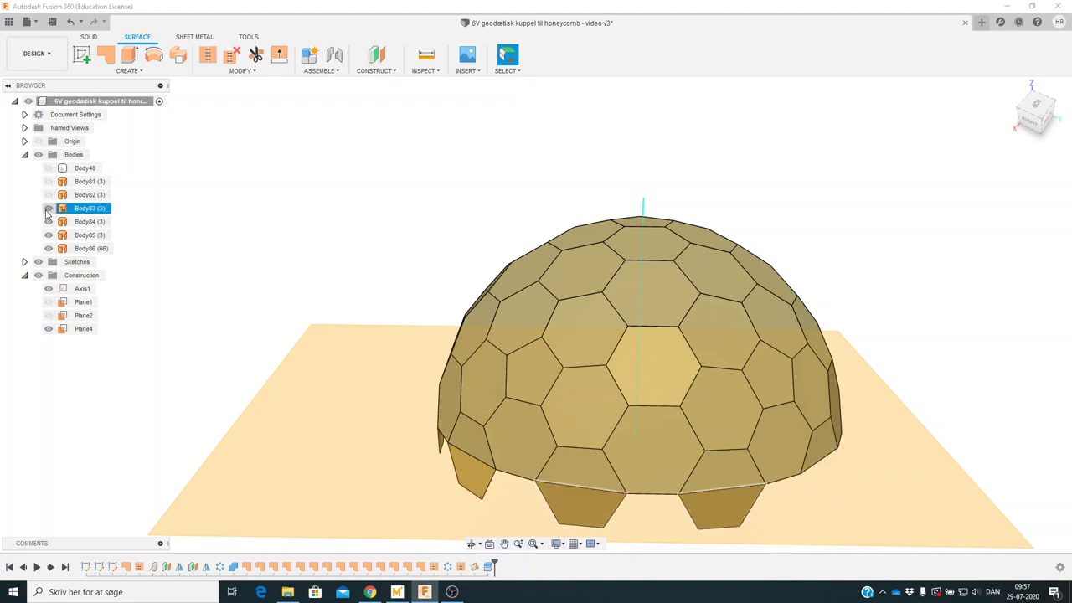
pyautogui.click(47, 208)
pyautogui.click(48, 209)
pyautogui.click(47, 208)
# - Hide Body84, Body85 and Plane4, leaving dome Body86, and view its open underside
pyautogui.click(47, 222)
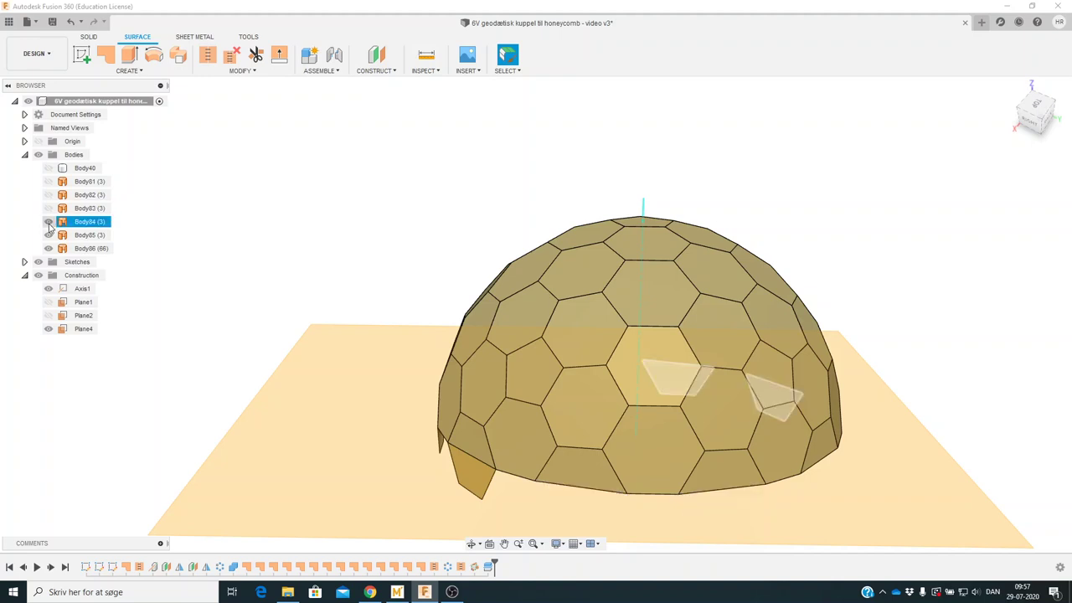
pyautogui.click(48, 222)
pyautogui.click(48, 235)
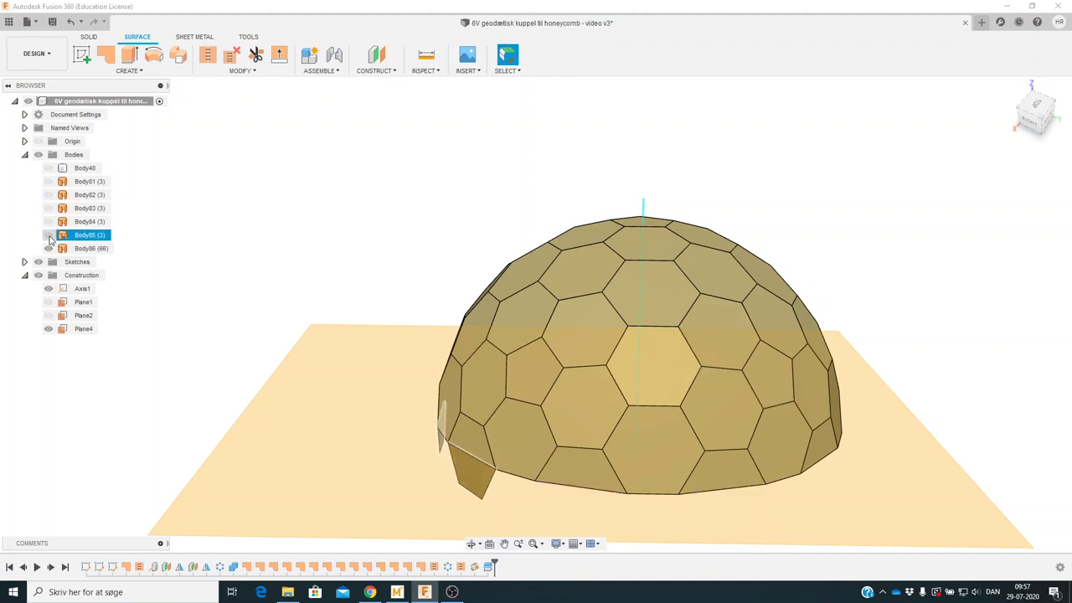
pyautogui.click(48, 235)
pyautogui.click(50, 249)
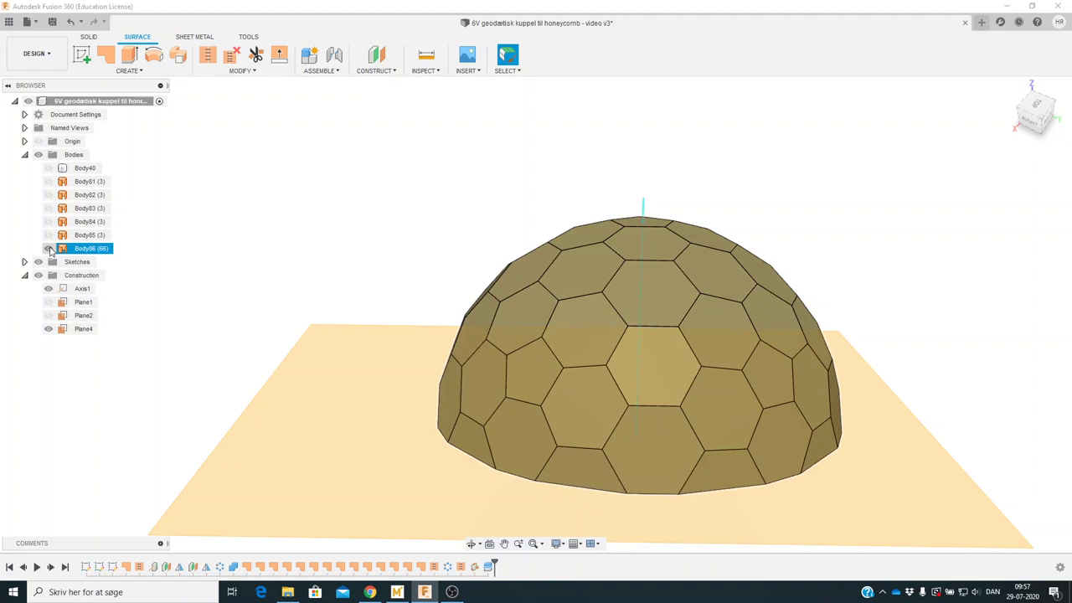
pyautogui.click(47, 328)
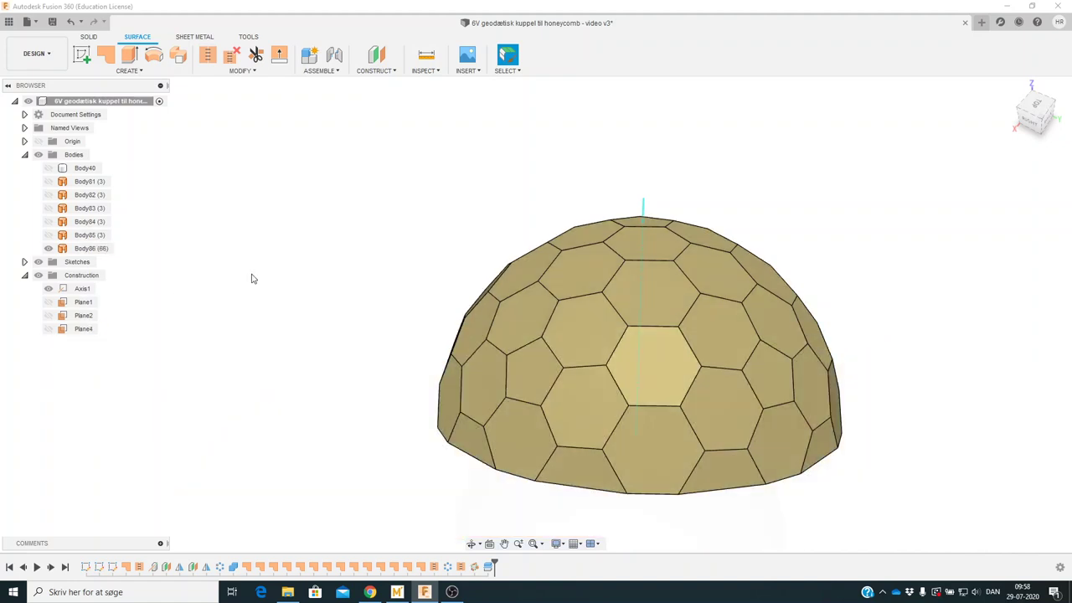
pyautogui.moveTo(371, 285)
pyautogui.keyDown('shift'); pyautogui.mouseDown(button='middle')
pyautogui.moveTo(387, 260)
pyautogui.moveTo(371, 251)
pyautogui.moveTo(372, 262)
pyautogui.mouseUp(button='middle'); pyautogui.keyUp('shift')
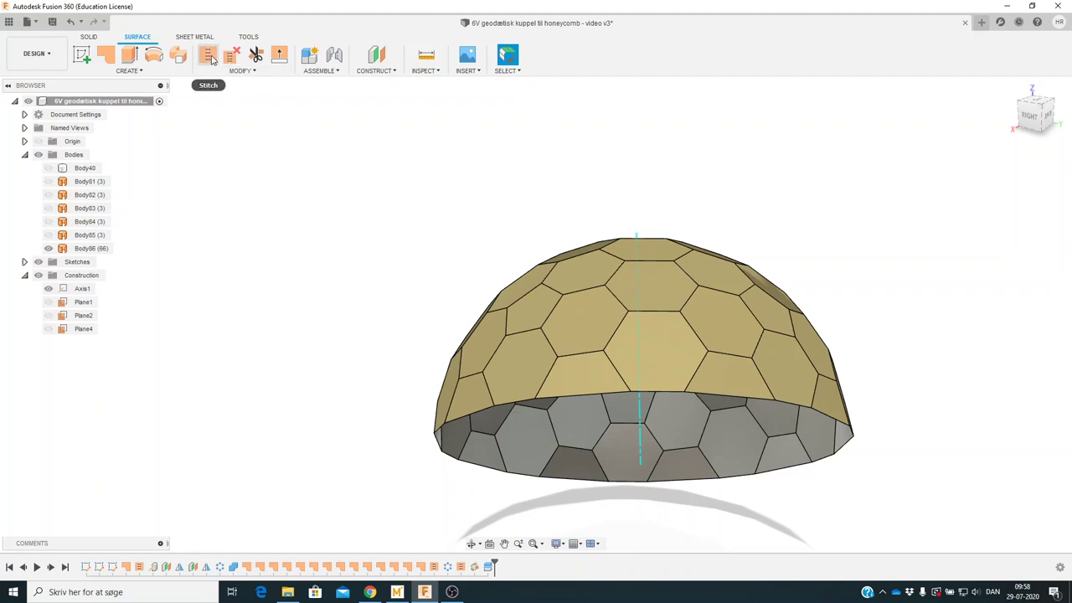
# - Patch the dome's bottom rim edge to create flat base surface Body87
pyautogui.click(106, 56)
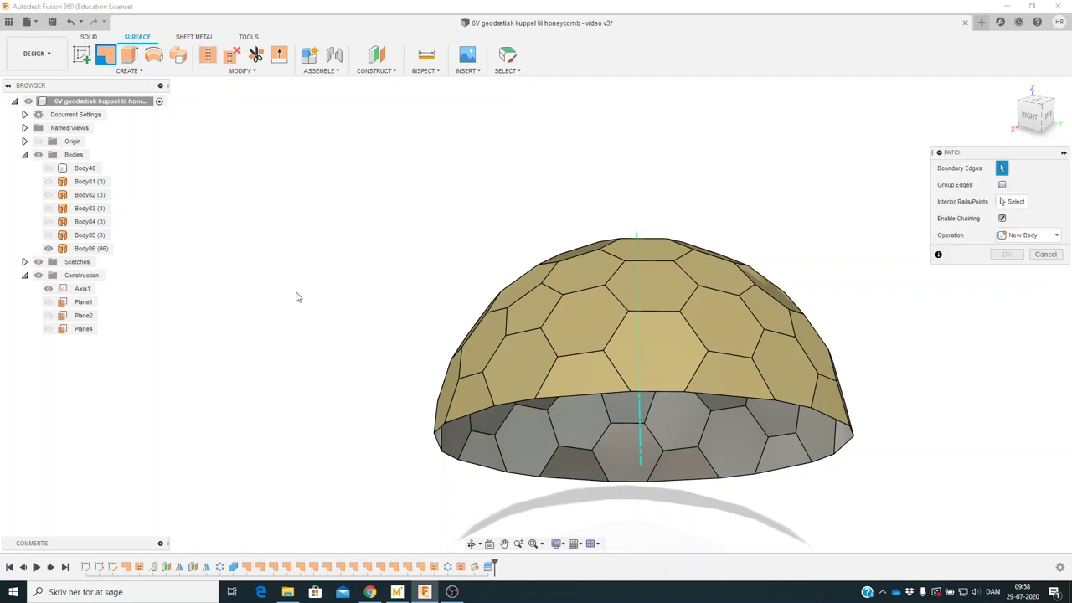
pyautogui.click(558, 400)
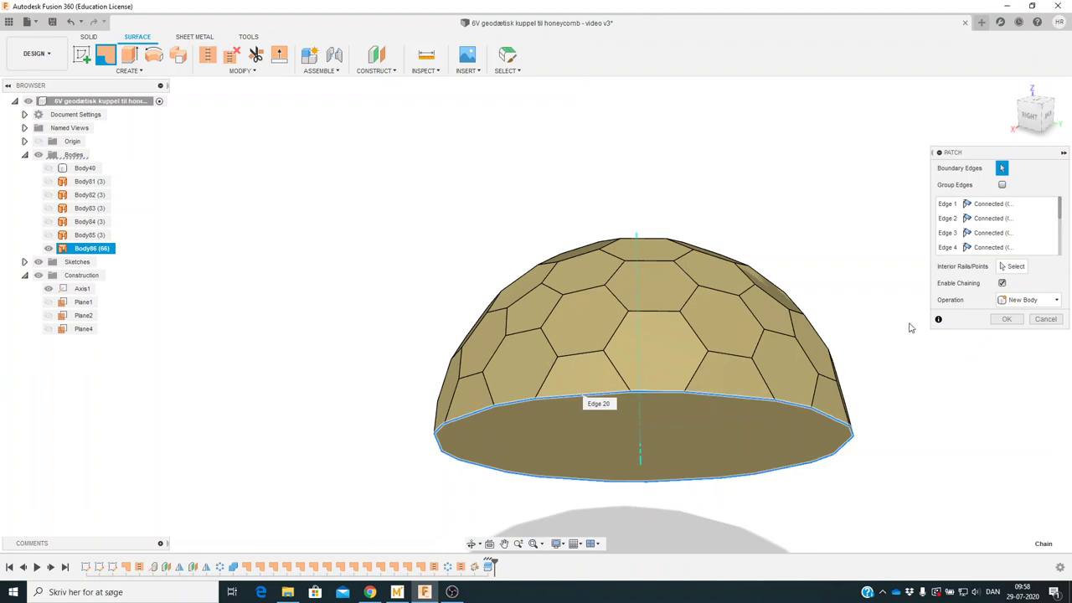
pyautogui.click(1007, 320)
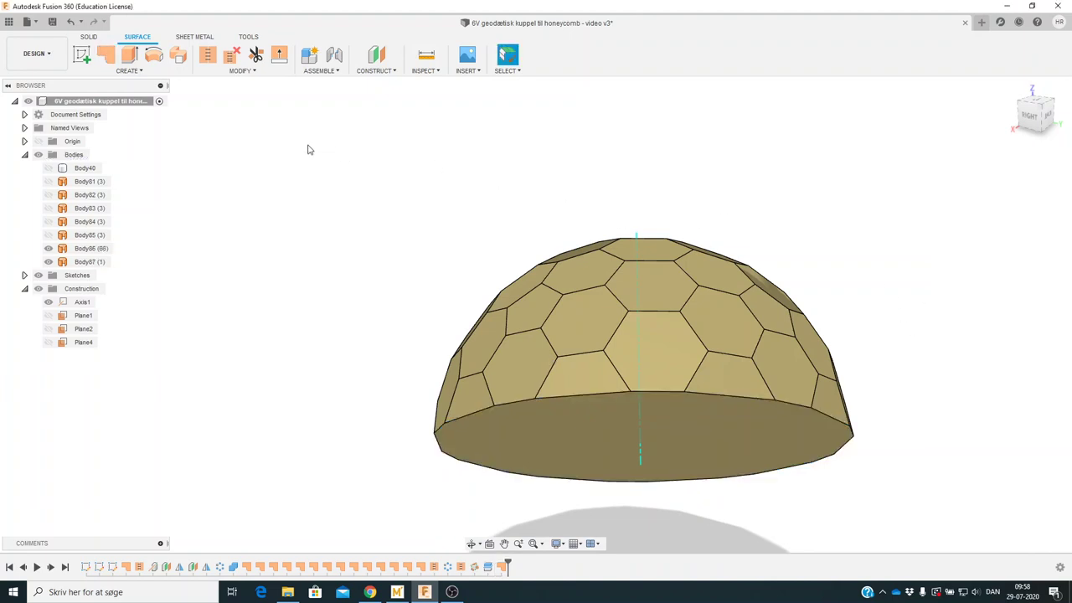
# - Stitch dome shell Body86 and base patch Body87 into closed body Body88
pyautogui.click(208, 54)
pyautogui.click(612, 289)
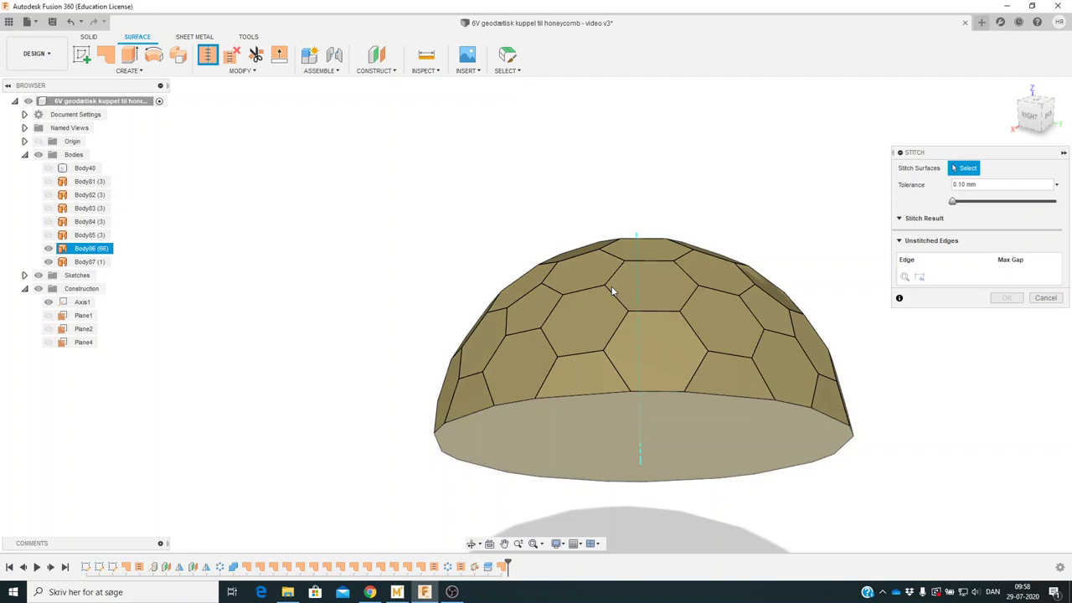
pyautogui.click(625, 423)
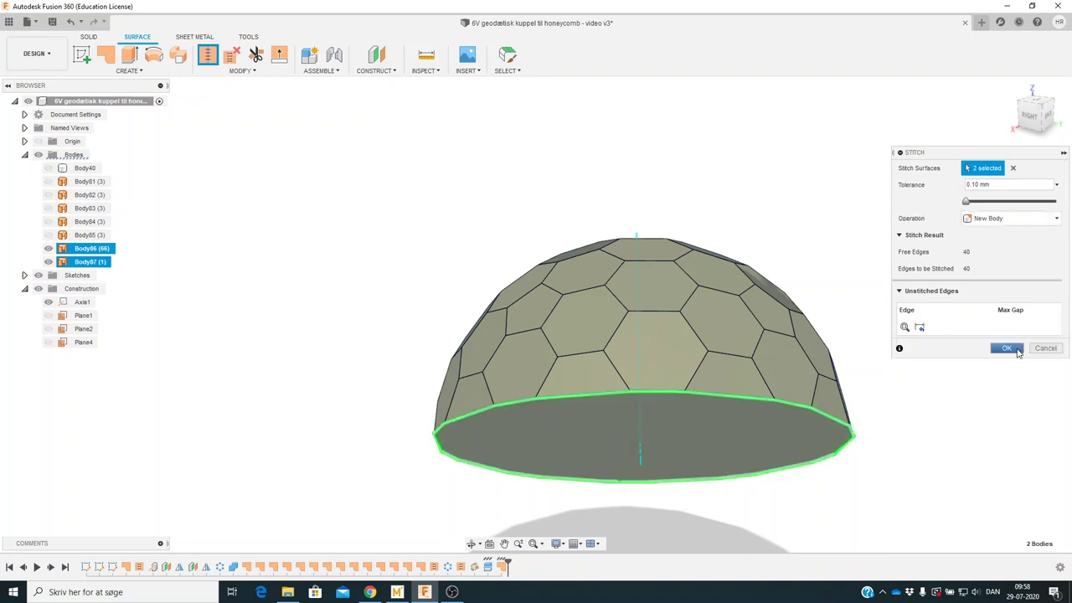
pyautogui.click(1007, 348)
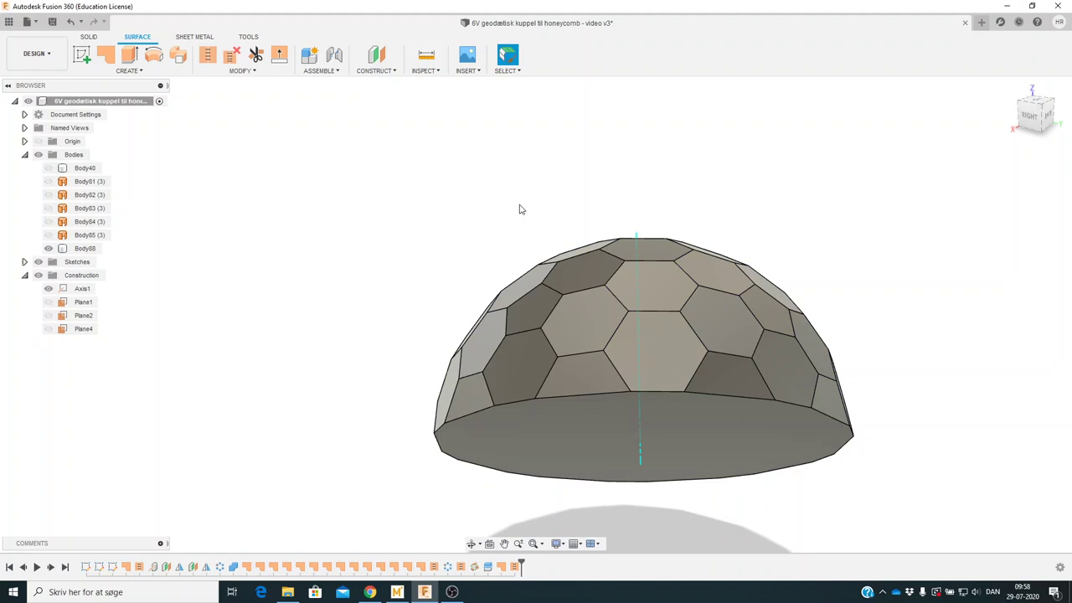
pyautogui.keyDown('shift'); pyautogui.moveTo(519, 210); pyautogui.dragTo(524, 241, button='middle'); pyautogui.keyUp('shift')
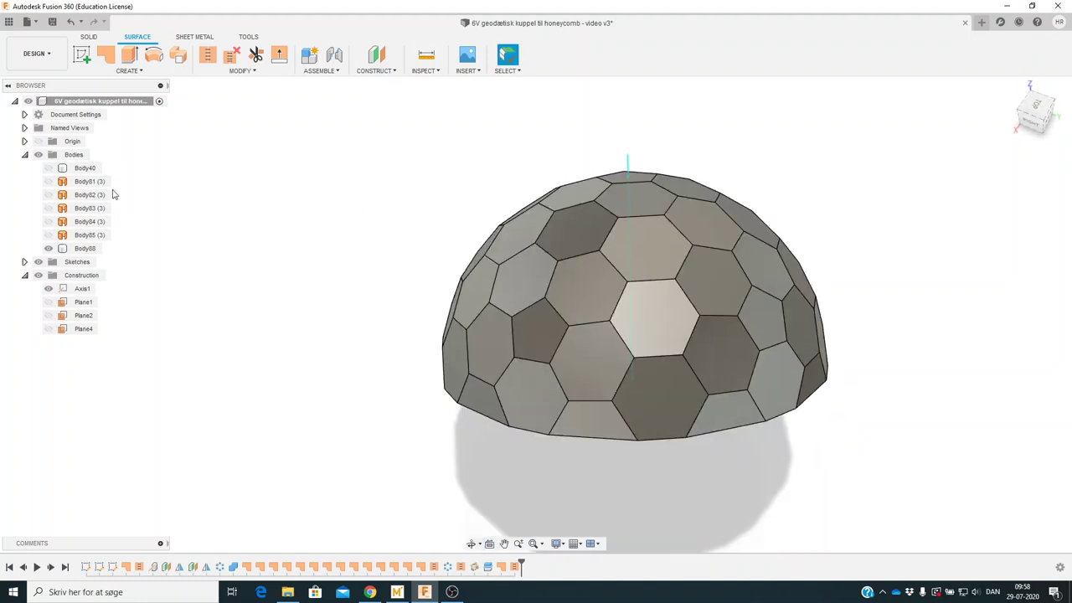
pyautogui.click(50, 168)
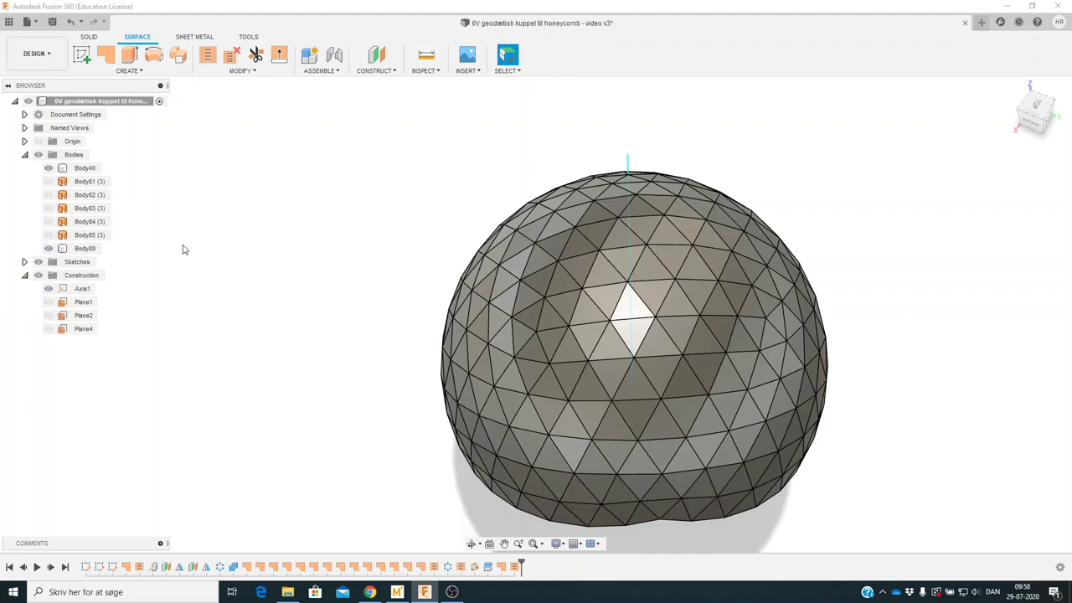
pyautogui.click(47, 168)
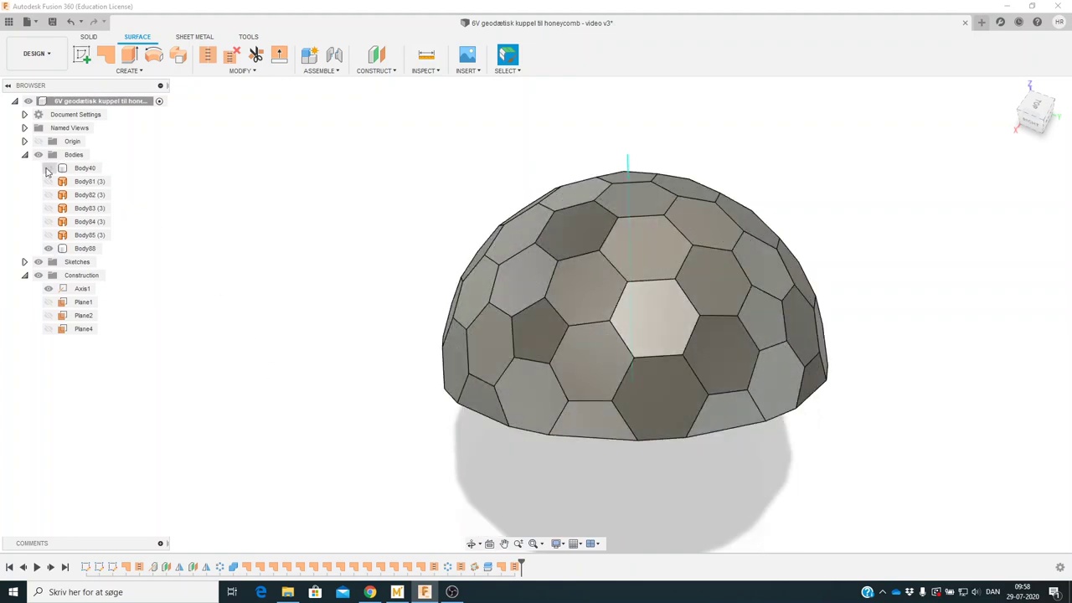
pyautogui.click(47, 168)
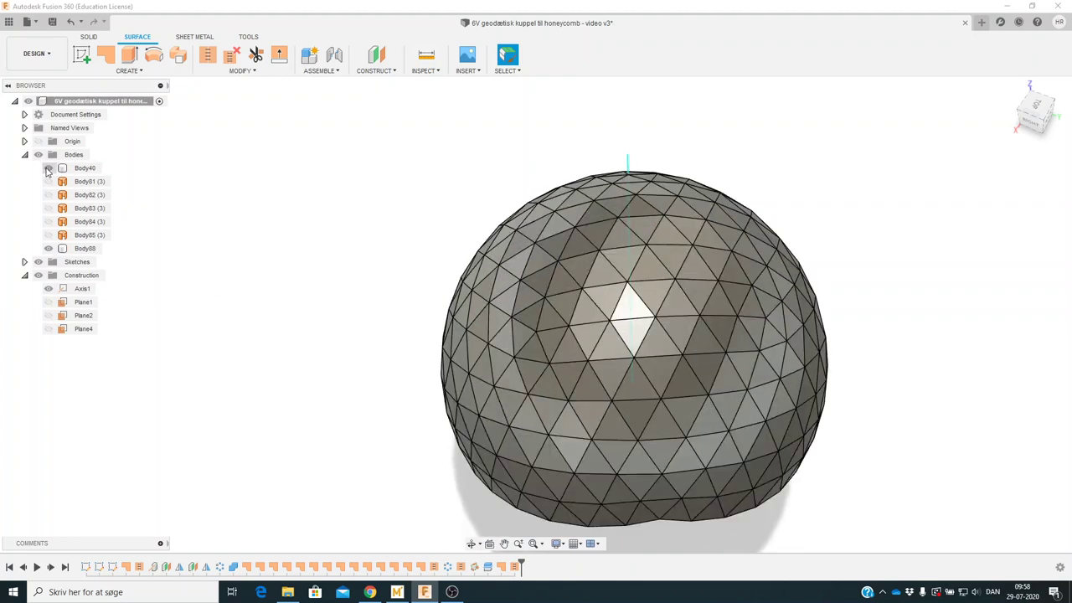
pyautogui.click(47, 168)
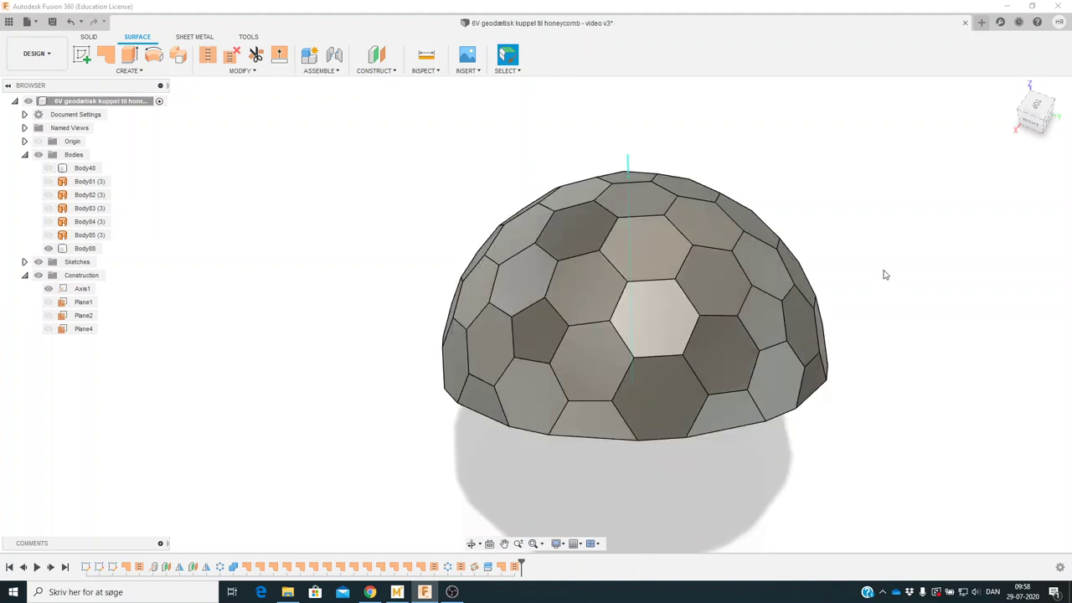
pyautogui.keyDown('shift'); pyautogui.moveTo(885, 275); pyautogui.dragTo(880, 284, button='middle'); pyautogui.keyUp('shift')
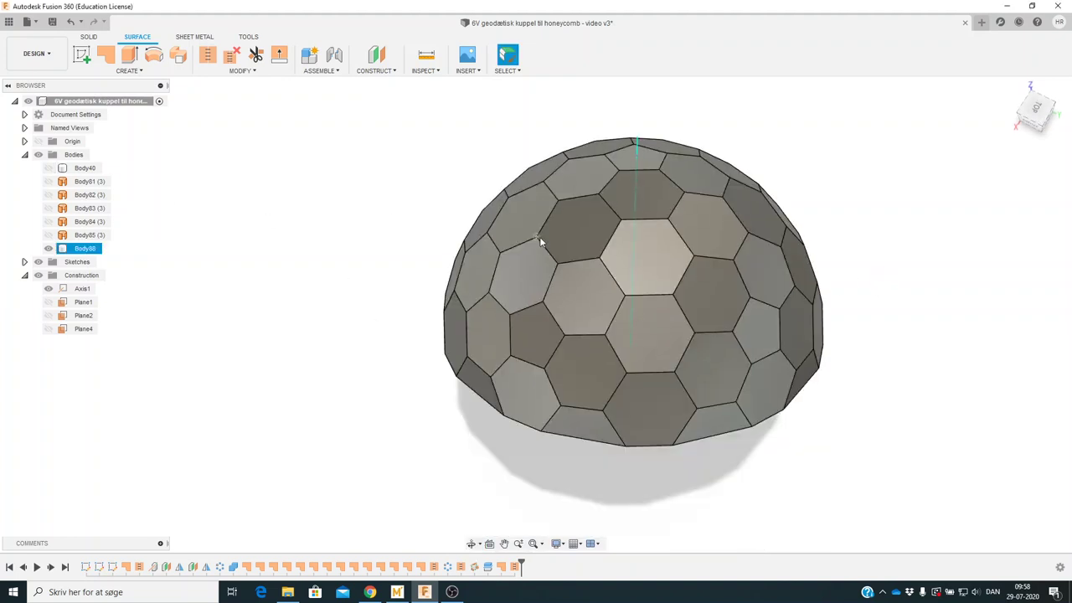
pyautogui.keyDown('shift'); pyautogui.moveTo(432, 274); pyautogui.dragTo(438, 268, button='middle'); pyautogui.keyUp('shift')
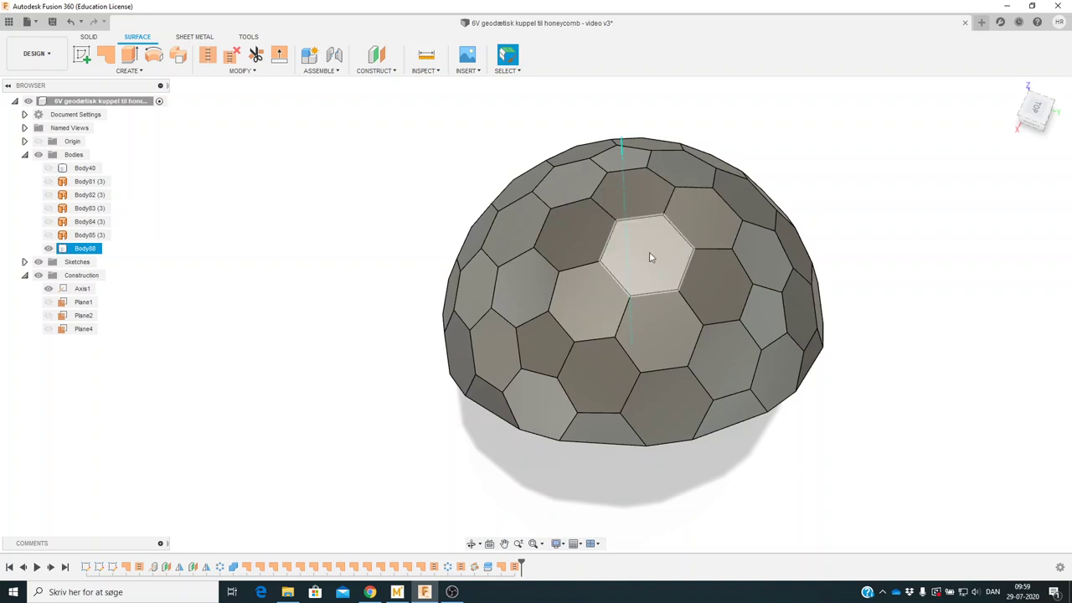
pyautogui.click(361, 227)
pyautogui.keyDown('shift'); pyautogui.moveTo(360, 227); pyautogui.dragTo(357, 234, button='middle'); pyautogui.keyUp('shift')
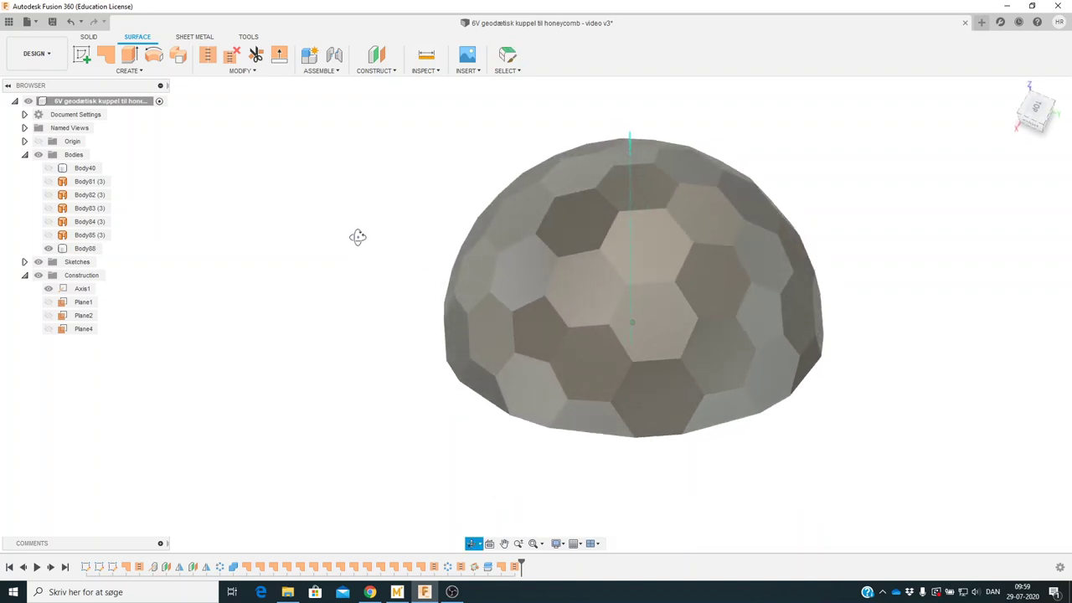